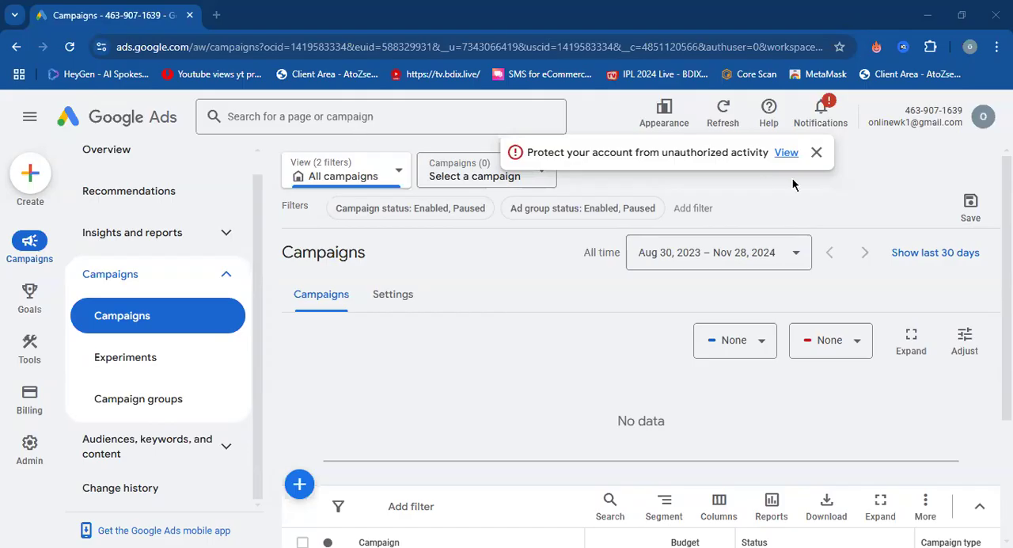
Dismiss the unauthorized-activity alert and view the list of accounts available for switching.
{"action": "left_click", "coordinate": [816, 153]}
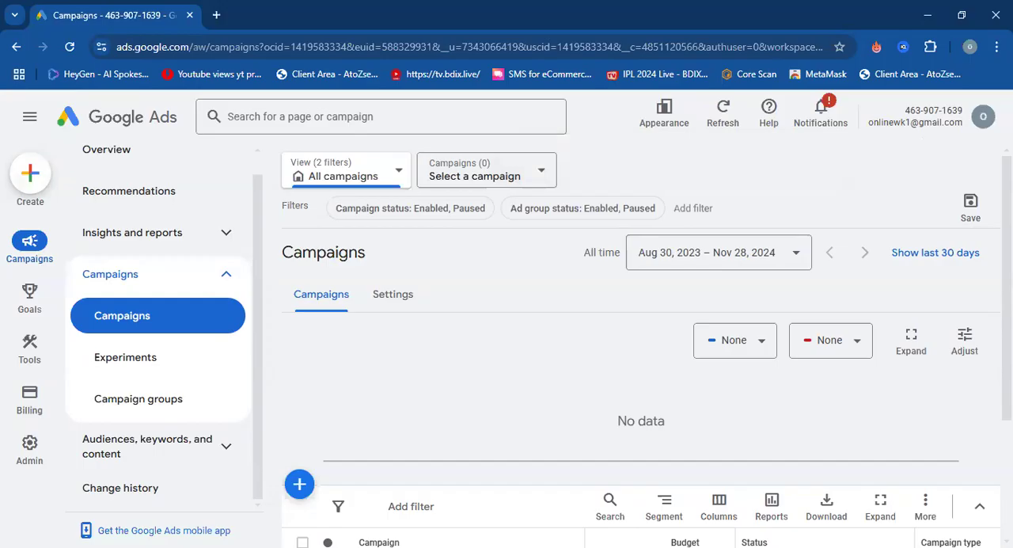
{"action": "left_click", "coordinate": [983, 118]}
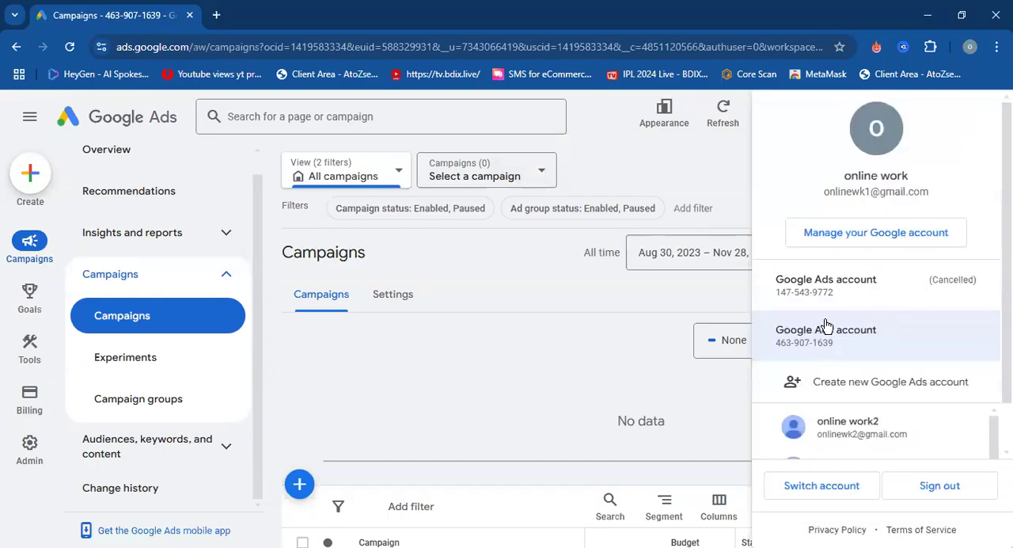
{"action": "scroll", "coordinate": [854, 420], "scroll_direction": "down", "scroll_amount": 1}
{"action": "scroll", "coordinate": [852, 420], "scroll_direction": "up", "scroll_amount": 1}
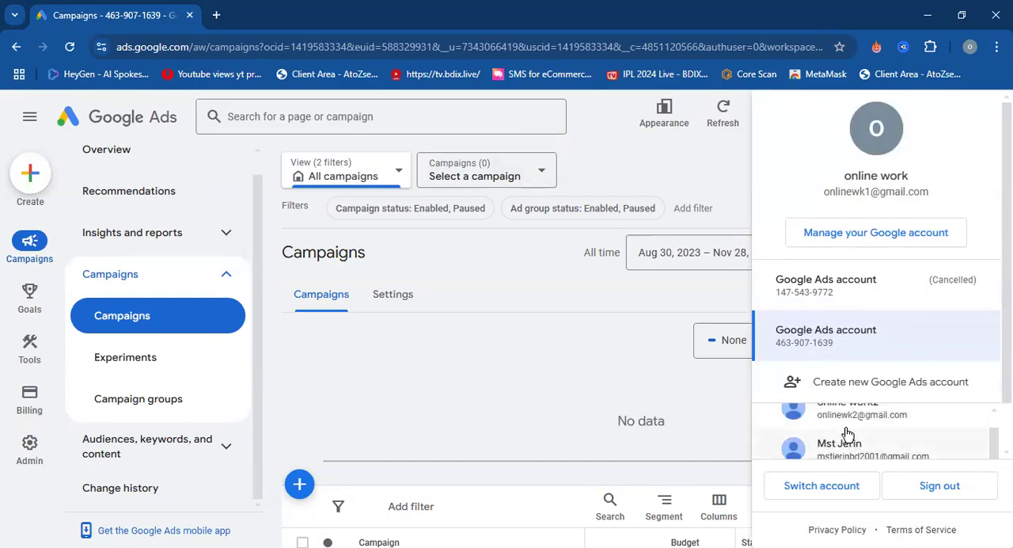
{"action": "left_click", "coordinate": [719, 180]}
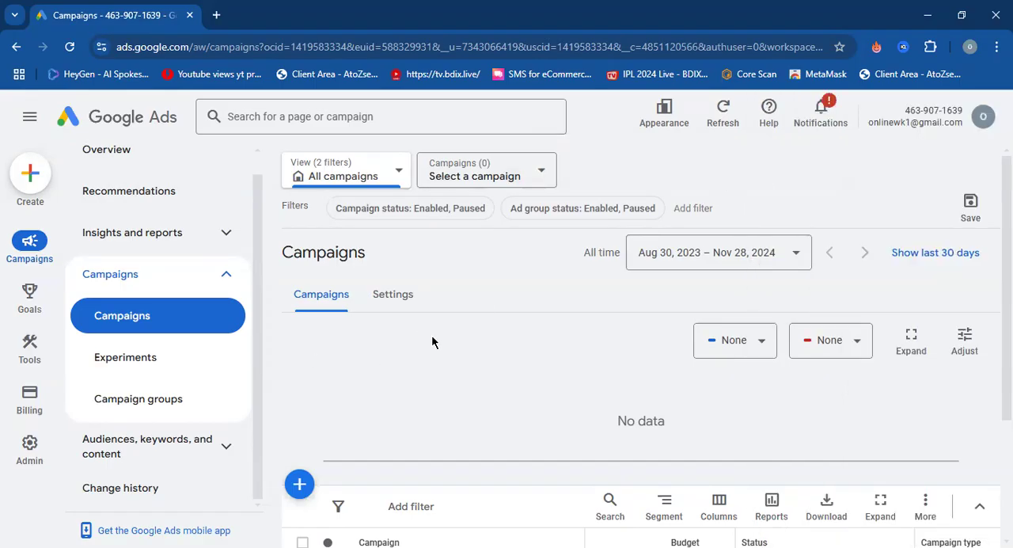
Open the Access and security admin settings and bring up the invitation form for a new user.
{"action": "mouse_move", "coordinate": [29, 447]}
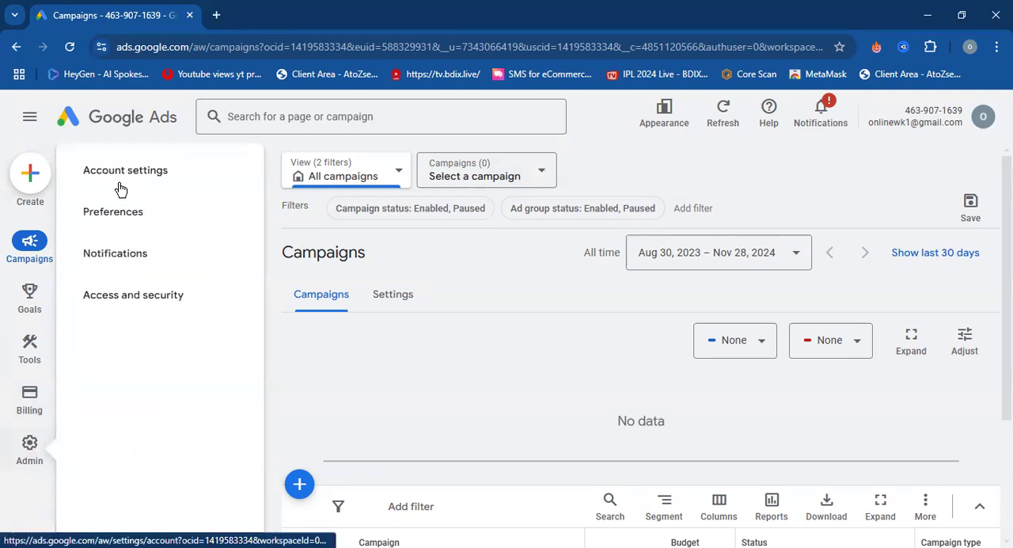
{"action": "left_click", "coordinate": [145, 293]}
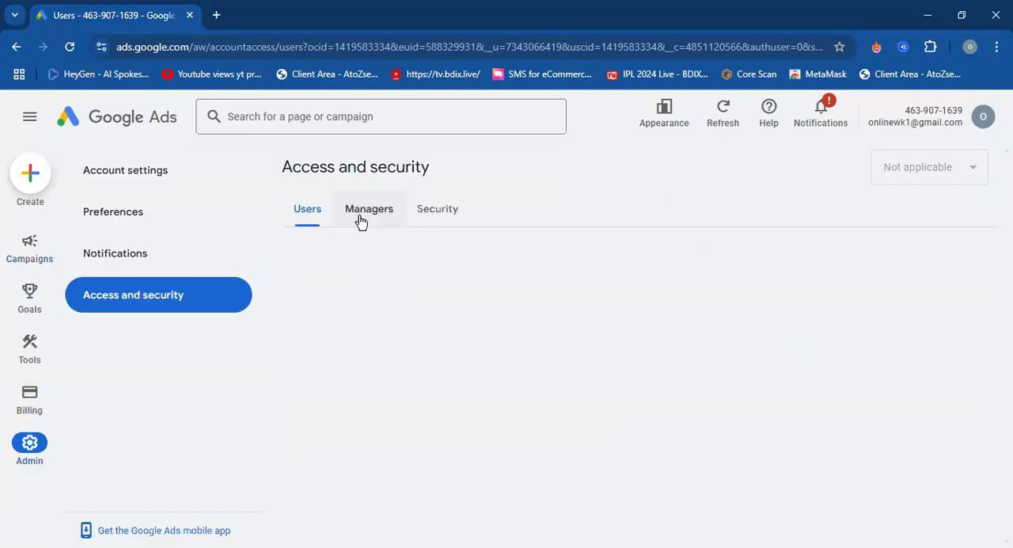
{"action": "left_click", "coordinate": [324, 334]}
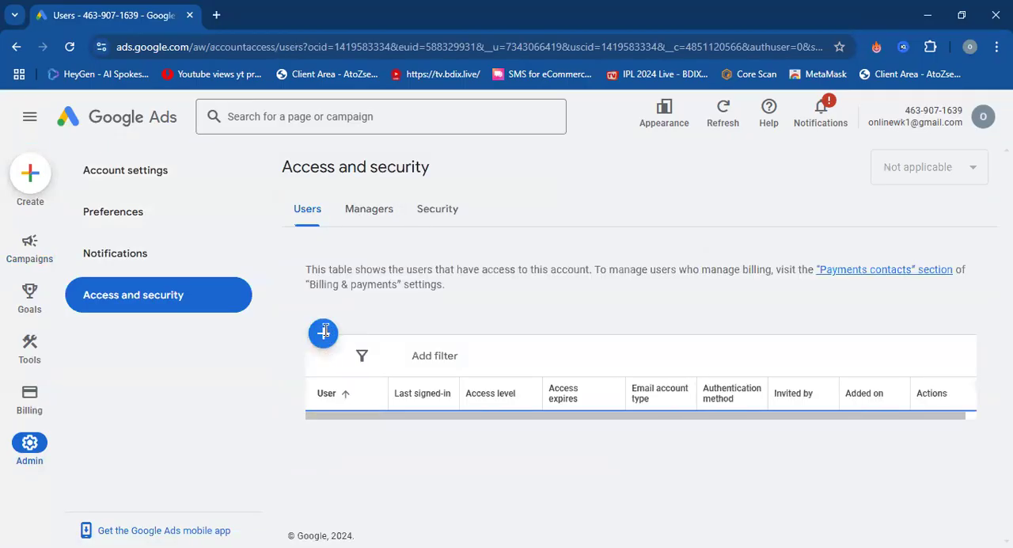
{"action": "scroll", "coordinate": [525, 335], "scroll_direction": "down", "scroll_amount": 4}
{"action": "scroll", "coordinate": [530, 334], "scroll_direction": "up", "scroll_amount": 1}
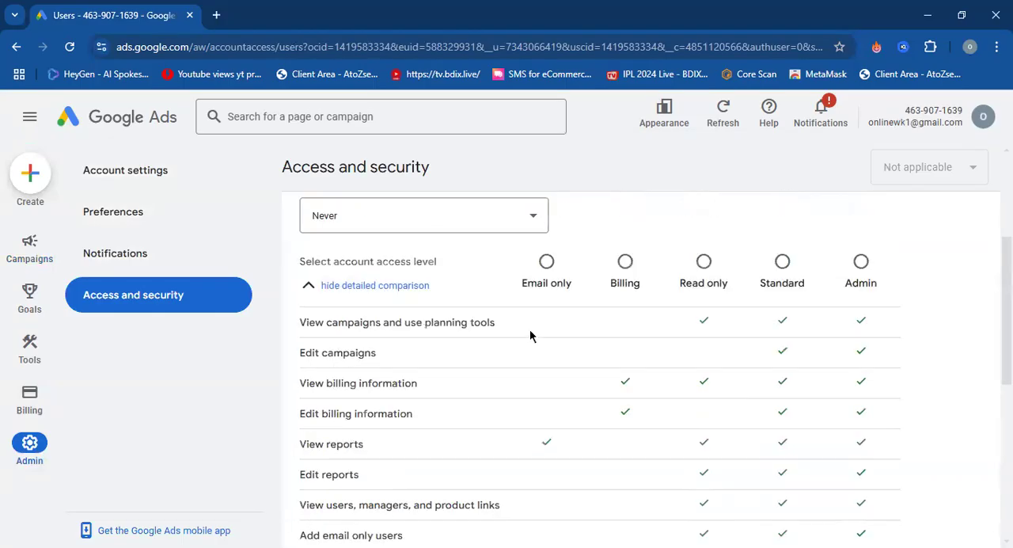
Select the Admin access level for the invited user and examine the permissions that each access level grants.
{"action": "left_click", "coordinate": [781, 265]}
{"action": "left_click", "coordinate": [856, 271]}
{"action": "scroll", "coordinate": [803, 324], "scroll_direction": "down", "scroll_amount": 1}
{"action": "scroll", "coordinate": [804, 344], "scroll_direction": "down", "scroll_amount": 1}
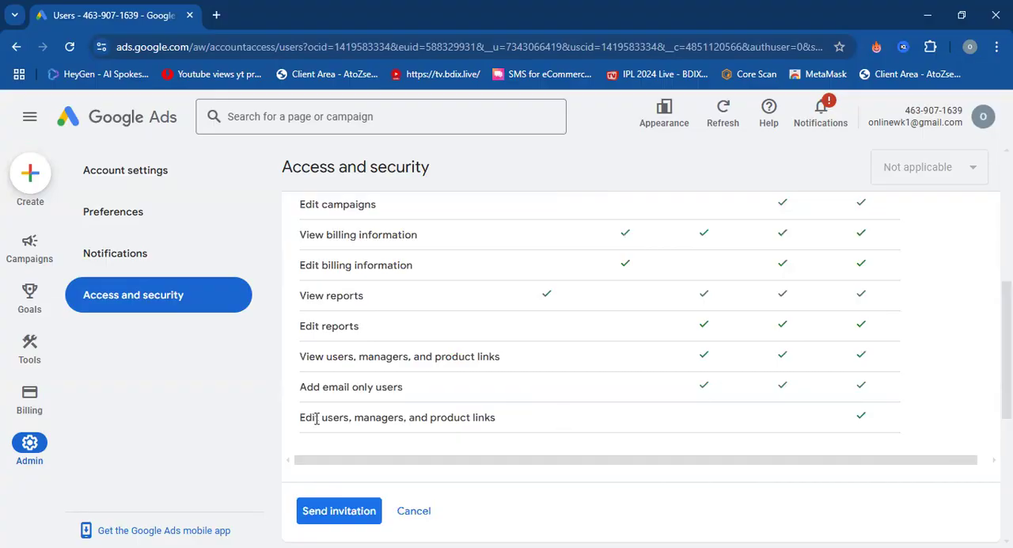
{"action": "mouse_move", "coordinate": [412, 436]}
{"action": "left_mouse_down"}
{"action": "mouse_move", "coordinate": [482, 437]}
{"action": "mouse_move", "coordinate": [431, 436]}
{"action": "left_mouse_up"}
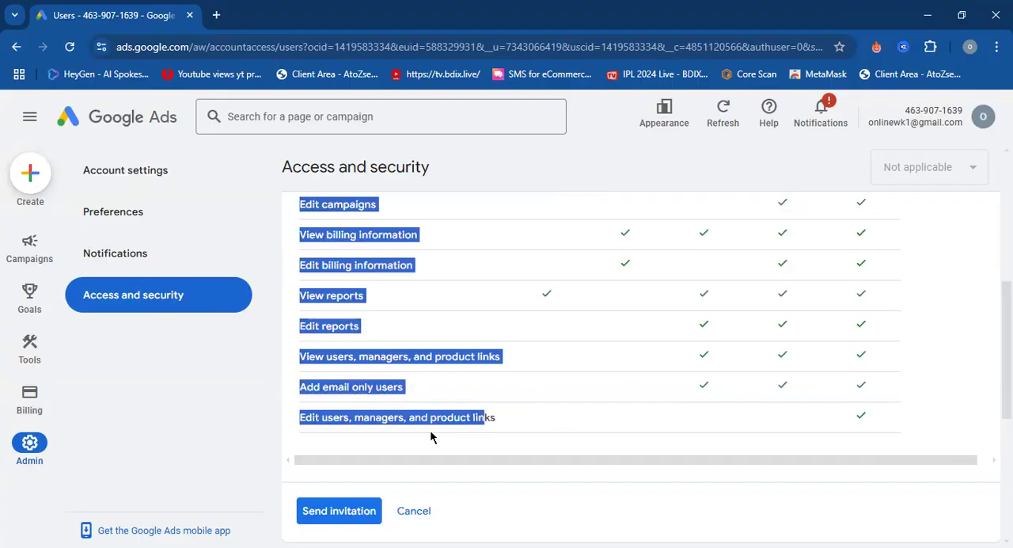
{"action": "left_click", "coordinate": [528, 425]}
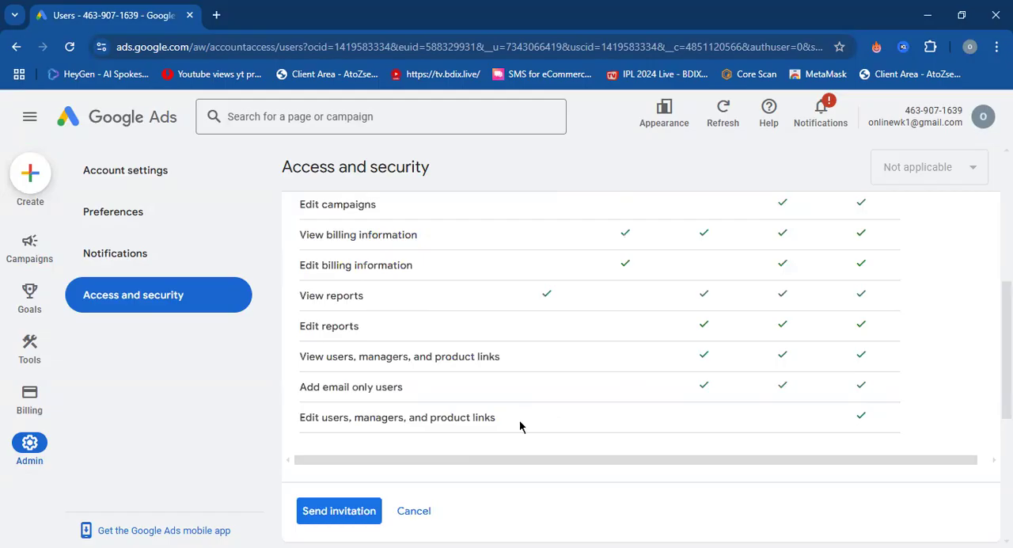
{"action": "double_click", "coordinate": [618, 421]}
{"action": "left_click", "coordinate": [576, 418]}
{"action": "scroll", "coordinate": [755, 409], "scroll_direction": "up", "scroll_amount": 4}
{"action": "scroll", "coordinate": [755, 410], "scroll_direction": "down", "scroll_amount": 1}
{"action": "scroll", "coordinate": [746, 415], "scroll_direction": "down", "scroll_amount": 1}
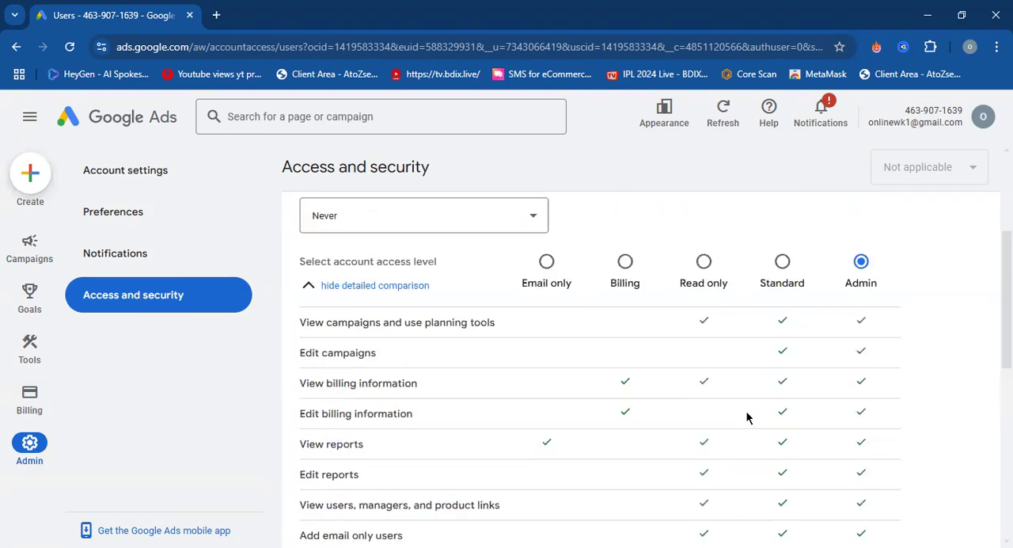
Select the Standard access level and look over the invitation's access expiry options, email field and target account.
{"action": "scroll", "coordinate": [440, 314], "scroll_direction": "up", "scroll_amount": 1}
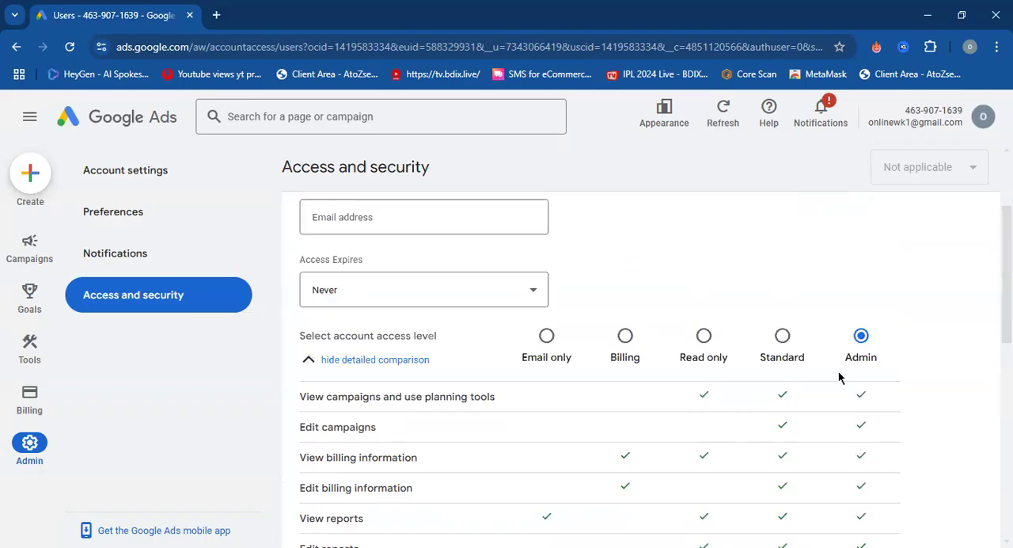
{"action": "left_click", "coordinate": [782, 336]}
{"action": "scroll", "coordinate": [459, 317], "scroll_direction": "up", "scroll_amount": 1}
{"action": "left_click", "coordinate": [533, 372]}
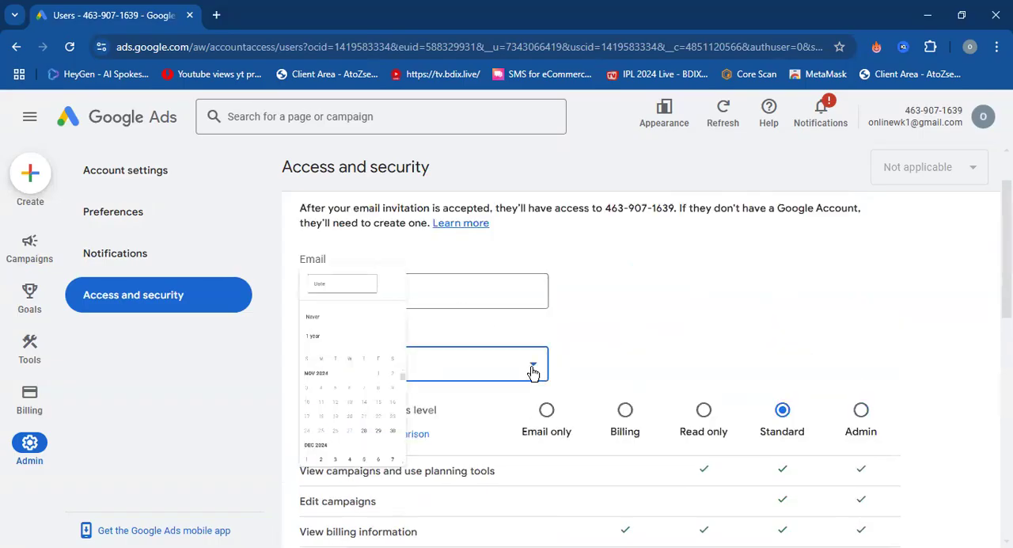
{"action": "left_click", "coordinate": [642, 319]}
{"action": "left_click", "coordinate": [338, 288]}
{"action": "left_click", "coordinate": [398, 254]}
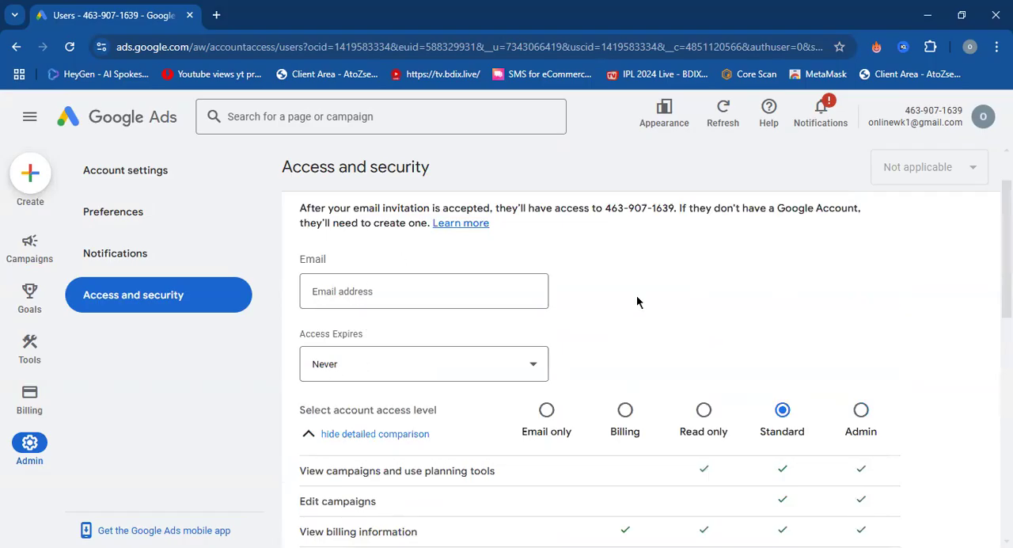
{"action": "left_click_drag", "start_coordinate": [603, 208], "coordinate": [677, 205]}
{"action": "left_click", "coordinate": [671, 206]}
Open the campaigns Overview page and look through the options under Goals and Tools, including Conversions and Measurement.
{"action": "mouse_move", "coordinate": [30, 239]}
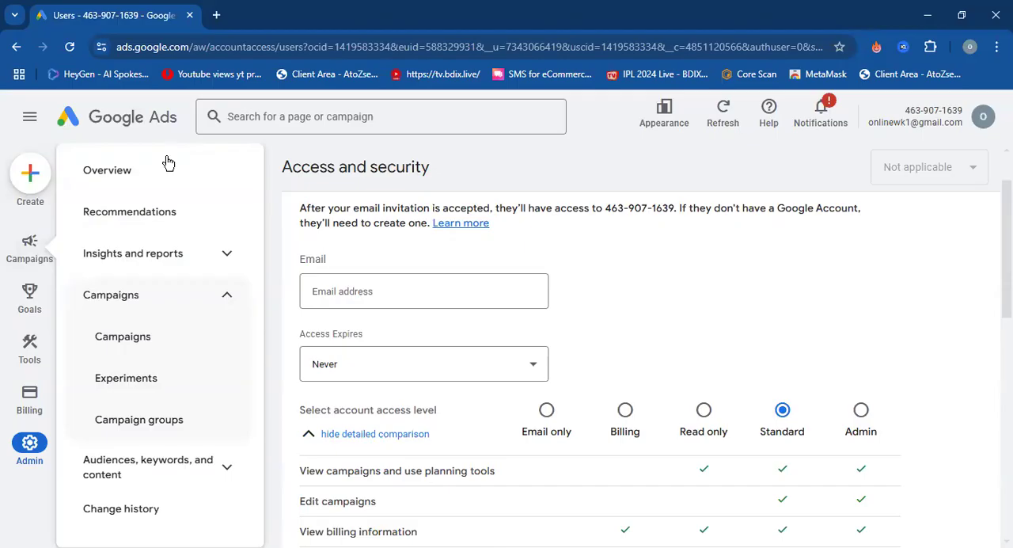
{"action": "left_click", "coordinate": [127, 187]}
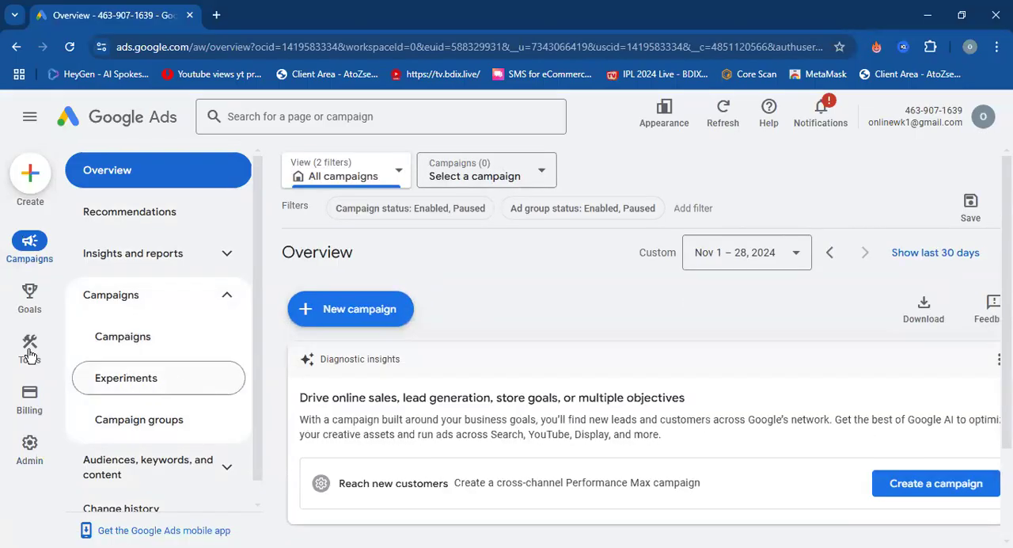
{"action": "mouse_move", "coordinate": [29, 300]}
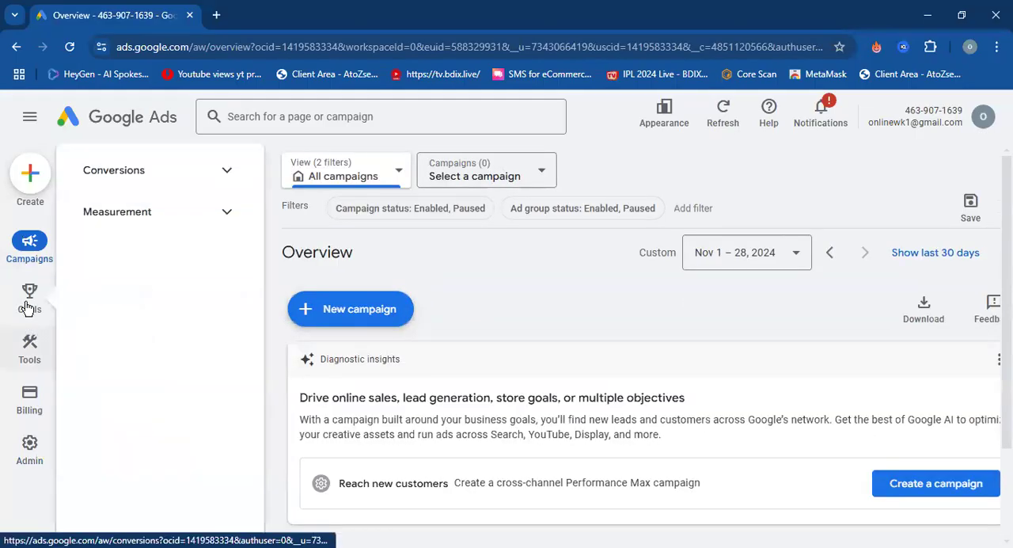
{"action": "left_click", "coordinate": [233, 181]}
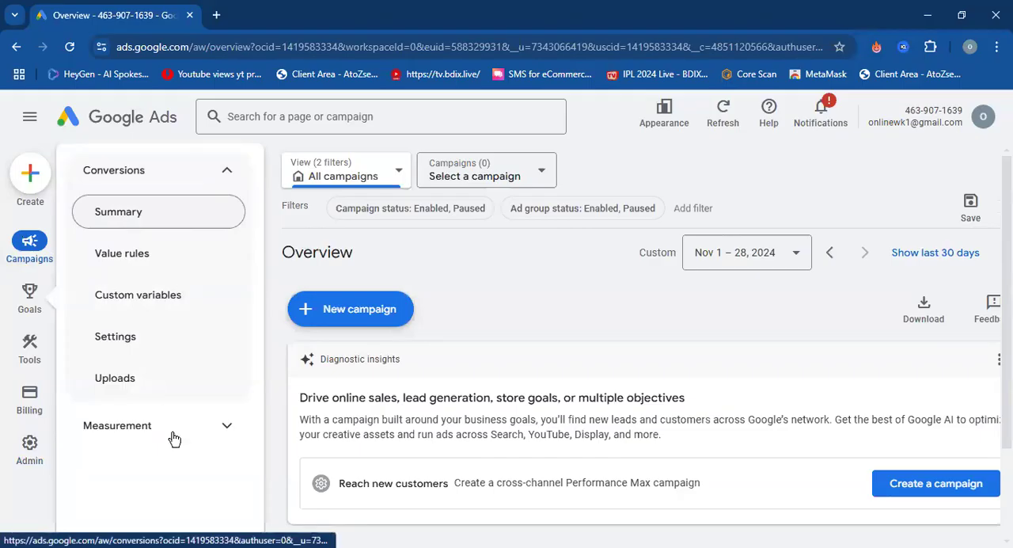
{"action": "left_click", "coordinate": [221, 431]}
{"action": "left_click", "coordinate": [222, 431]}
{"action": "mouse_move", "coordinate": [32, 357]}
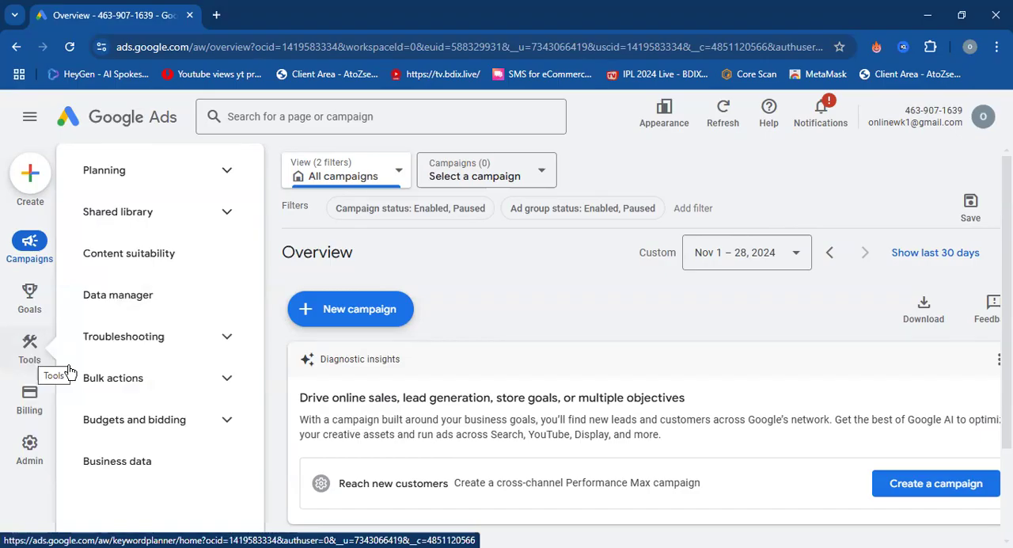
Open the new billing setup, review its country, account type, payment and tax sections, and return to the Overview page.
{"action": "left_click", "coordinate": [30, 396]}
{"action": "left_click", "coordinate": [127, 174]}
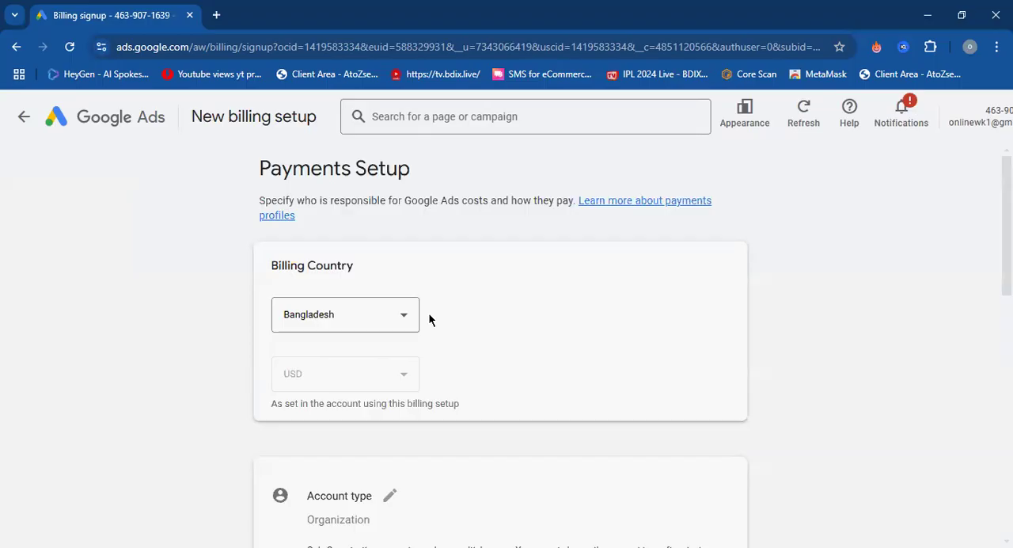
{"action": "scroll", "coordinate": [439, 266], "scroll_direction": "down", "scroll_amount": 4}
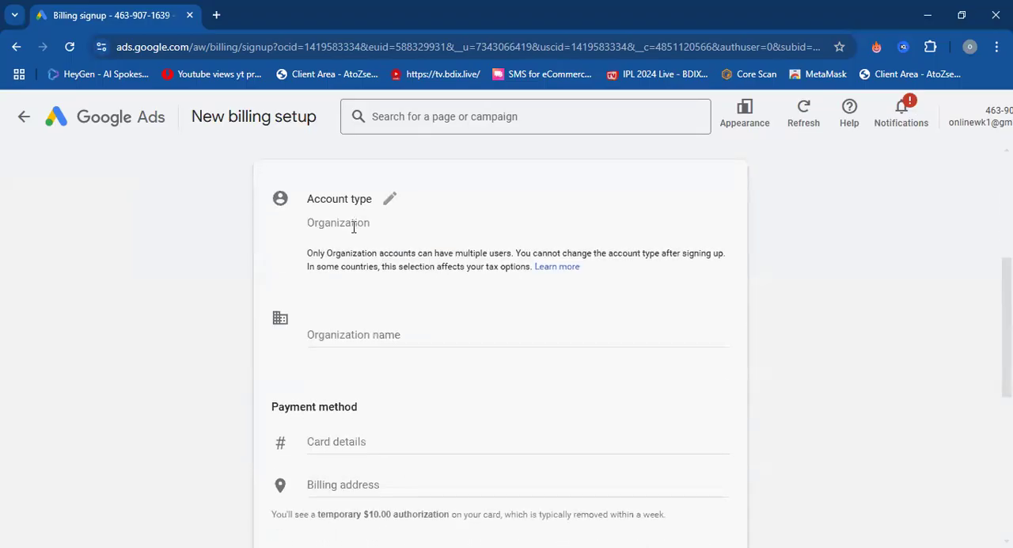
{"action": "scroll", "coordinate": [356, 246], "scroll_direction": "down", "scroll_amount": 5}
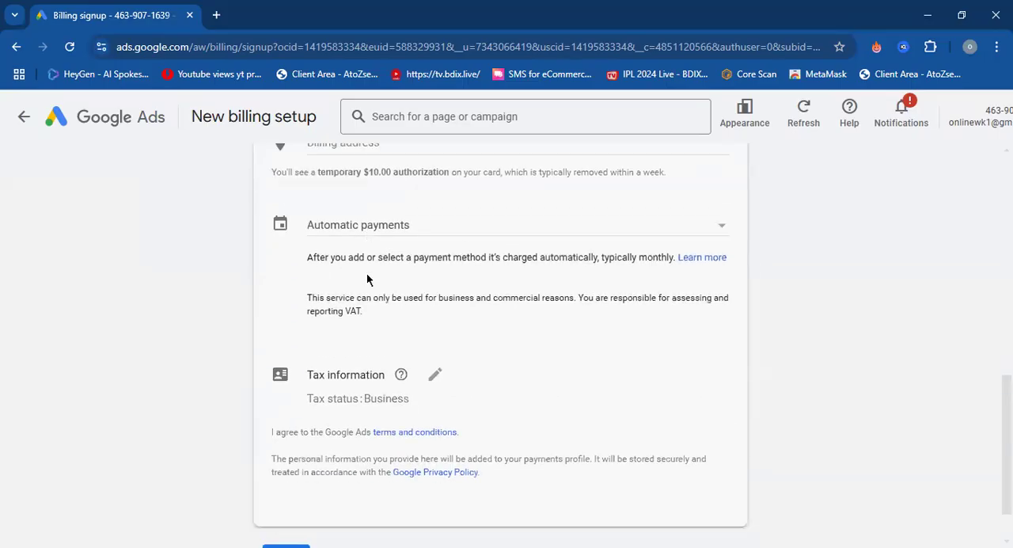
{"action": "scroll", "coordinate": [363, 287], "scroll_direction": "down", "scroll_amount": 1}
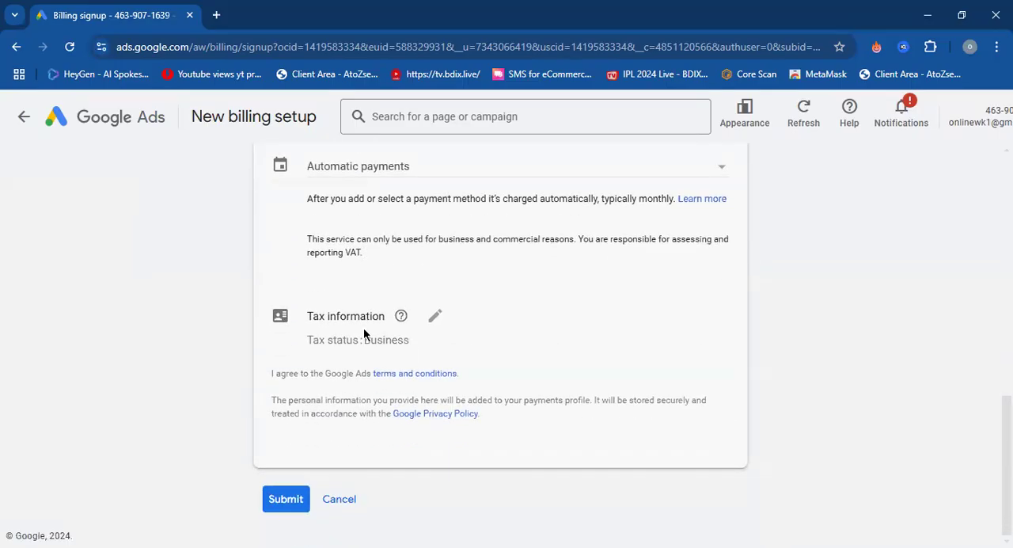
{"action": "scroll", "coordinate": [364, 326], "scroll_direction": "up", "scroll_amount": 10}
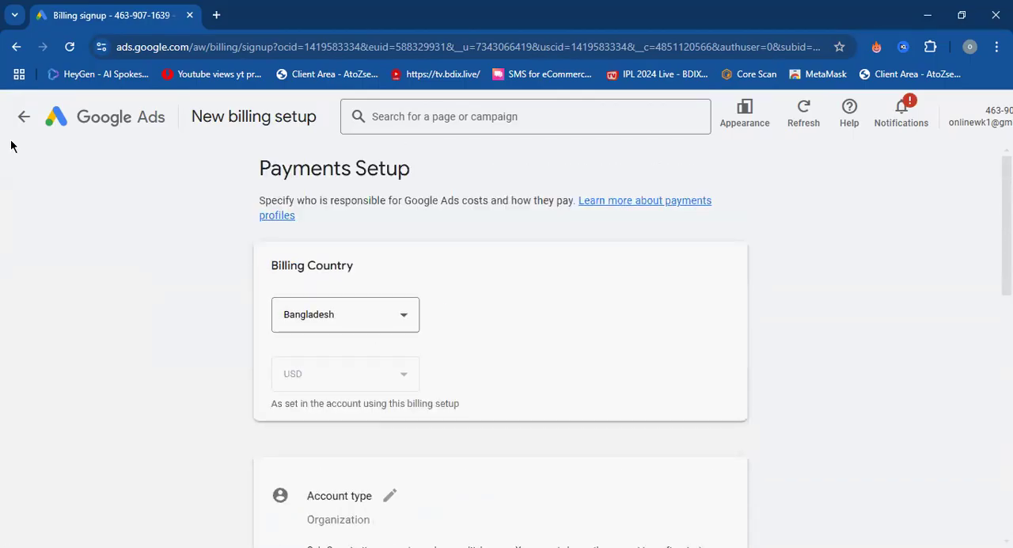
{"action": "left_click", "coordinate": [23, 118]}
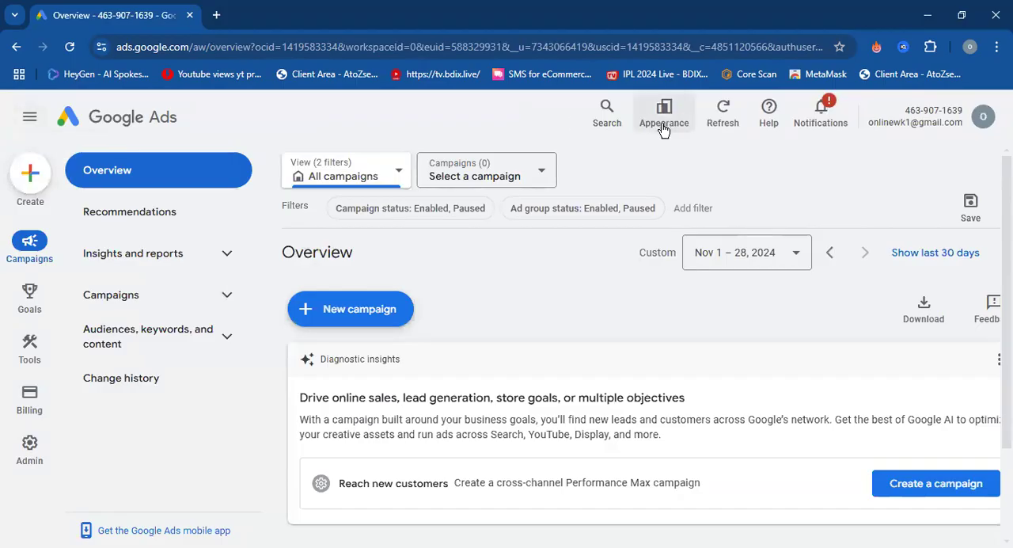
Check which Google Ads accounts and sign-ins are listed under the profile, and close the list.
{"action": "left_click", "coordinate": [980, 119]}
{"action": "scroll", "coordinate": [918, 386], "scroll_direction": "down", "scroll_amount": 1}
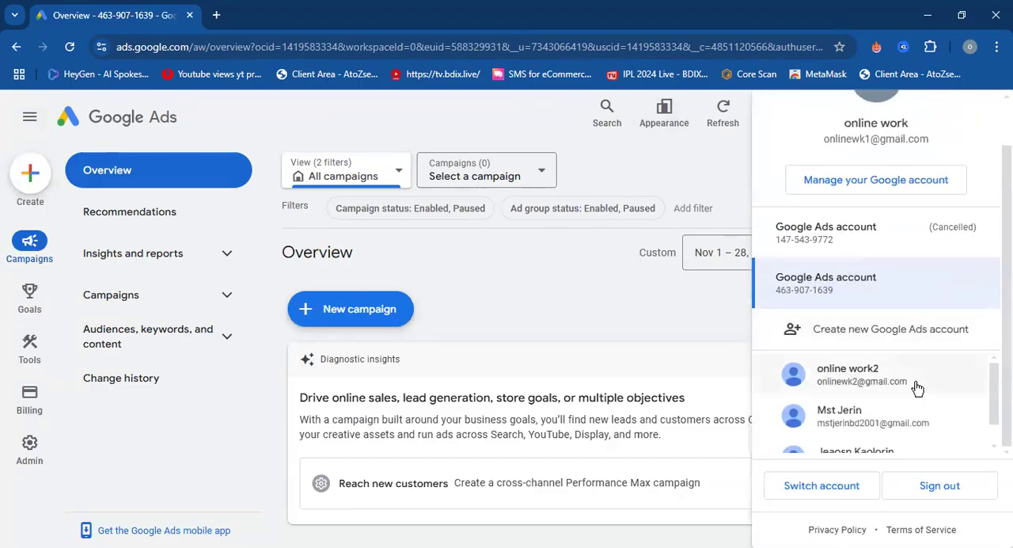
{"action": "scroll", "coordinate": [850, 182], "scroll_direction": "up", "scroll_amount": 1}
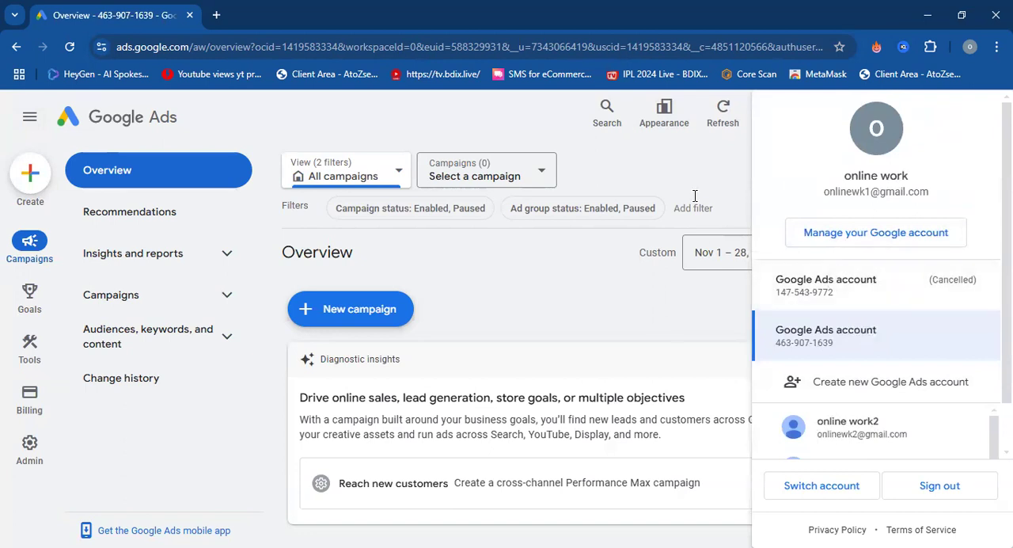
{"action": "left_click", "coordinate": [690, 155]}
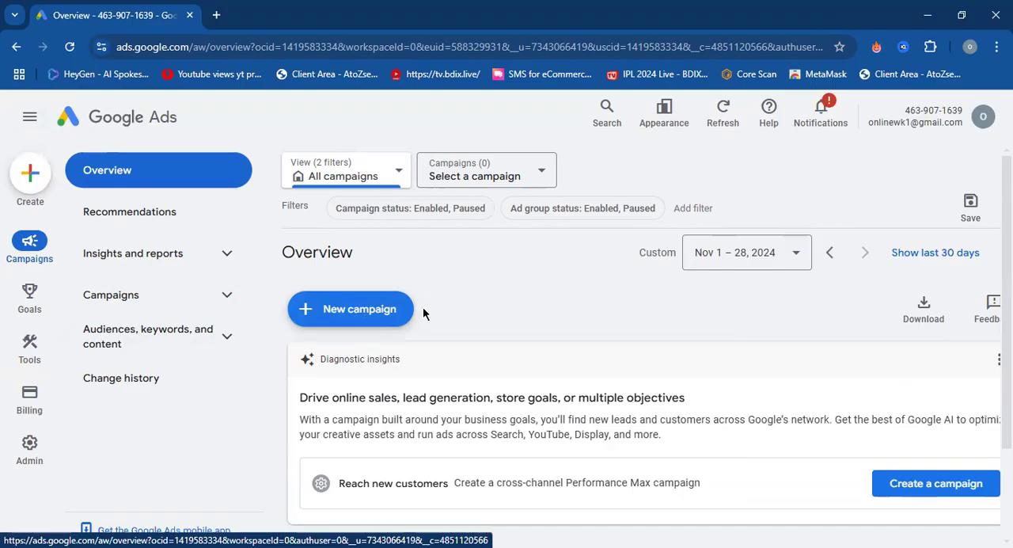
Start a new campaign and choose "Create a campaign without a goal's guidance" as its objective.
{"action": "left_click", "coordinate": [30, 174]}
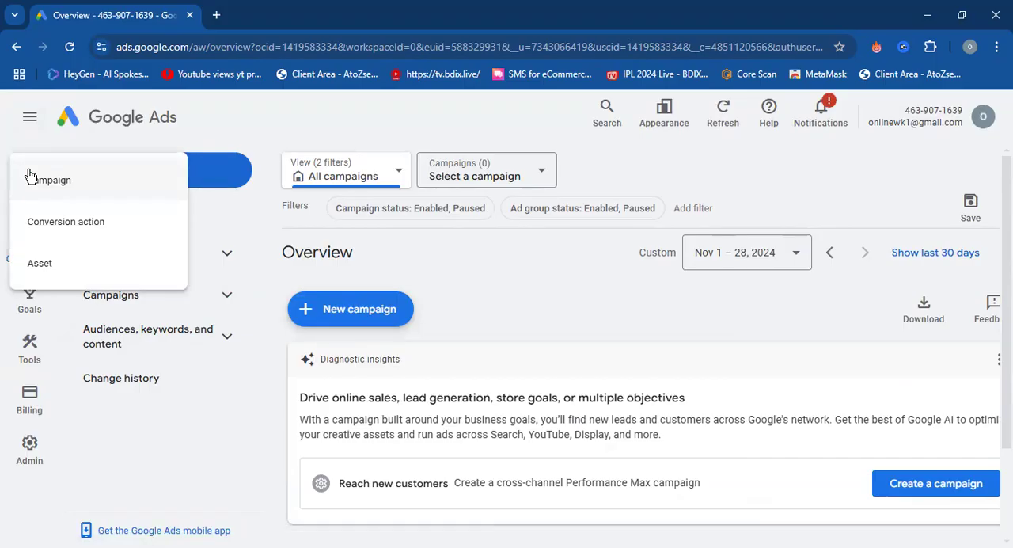
{"action": "left_click", "coordinate": [34, 186]}
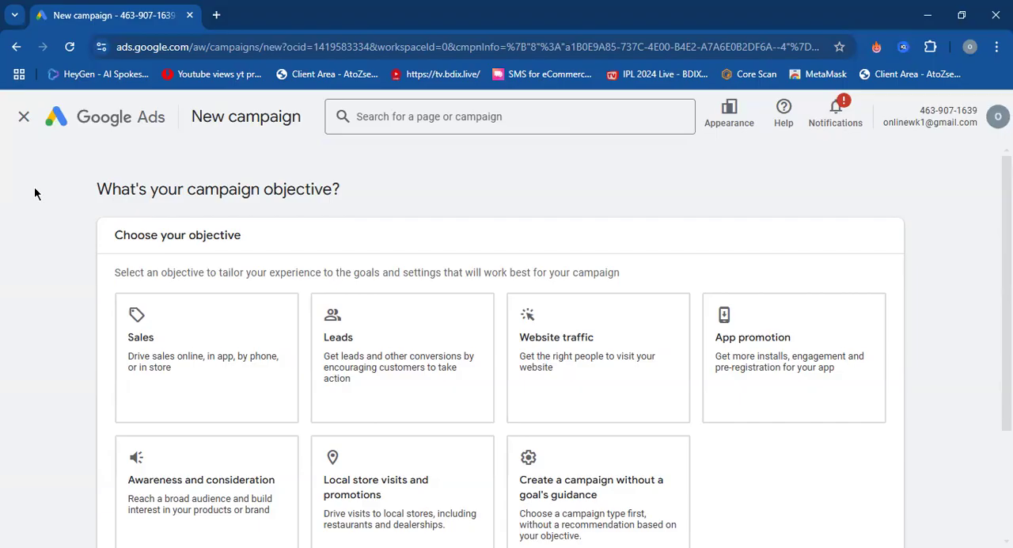
{"action": "scroll", "coordinate": [118, 363], "scroll_direction": "down", "scroll_amount": 2}
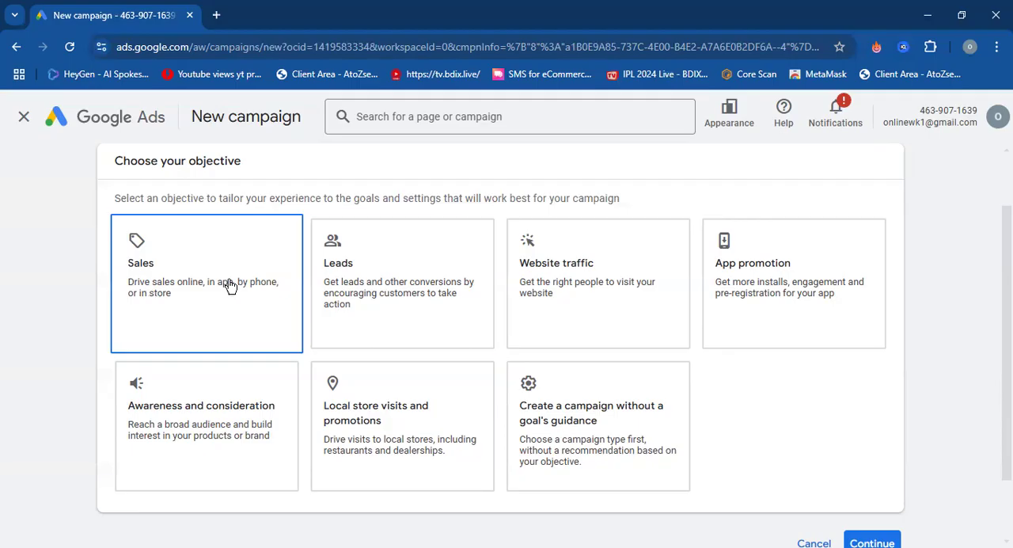
{"action": "left_click", "coordinate": [364, 263]}
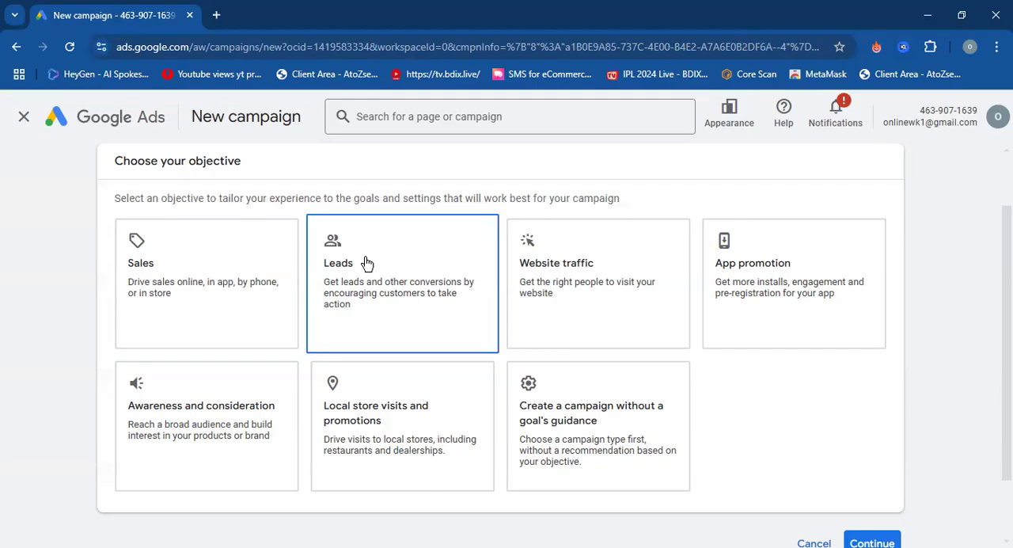
{"action": "left_click", "coordinate": [704, 299]}
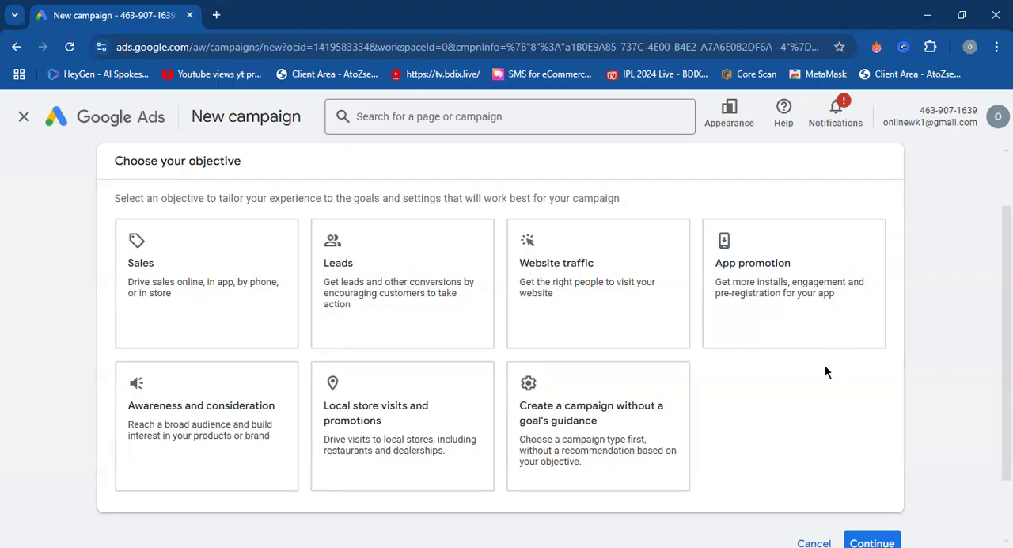
{"action": "left_click", "coordinate": [646, 427]}
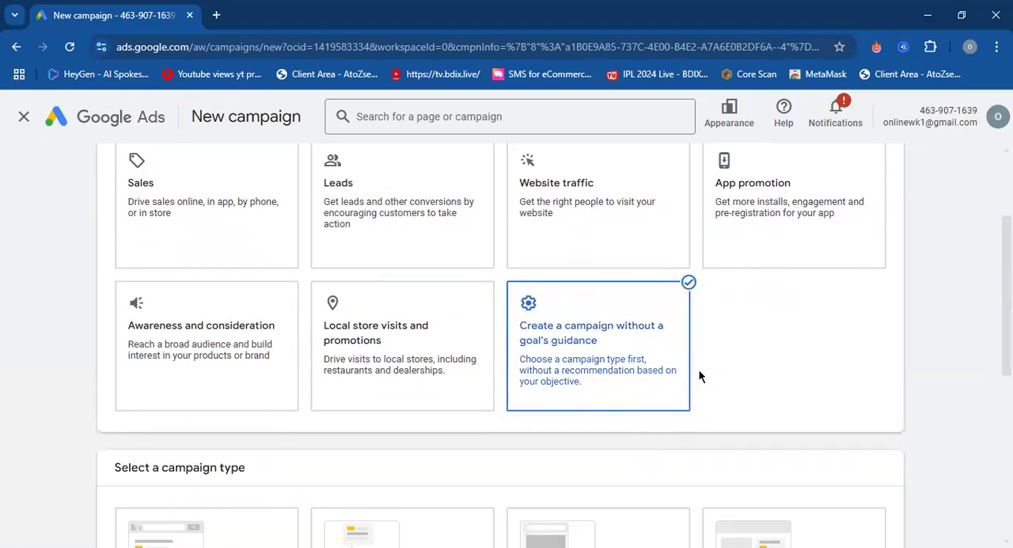
Compare the campaign types offered without a goal's guidance with those offered under the Sales objective.
{"action": "scroll", "coordinate": [699, 376], "scroll_direction": "down", "scroll_amount": 2}
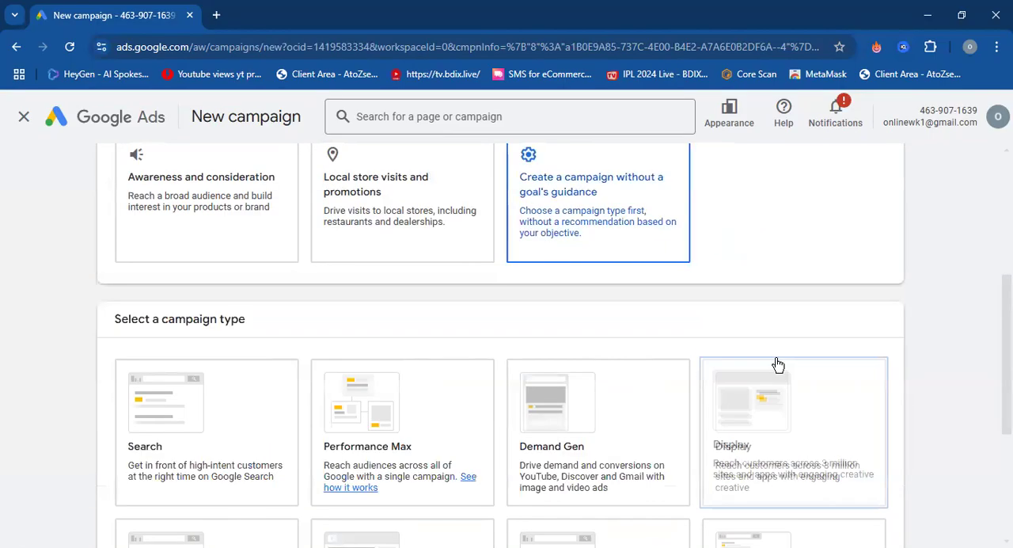
{"action": "scroll", "coordinate": [870, 385], "scroll_direction": "down", "scroll_amount": 3}
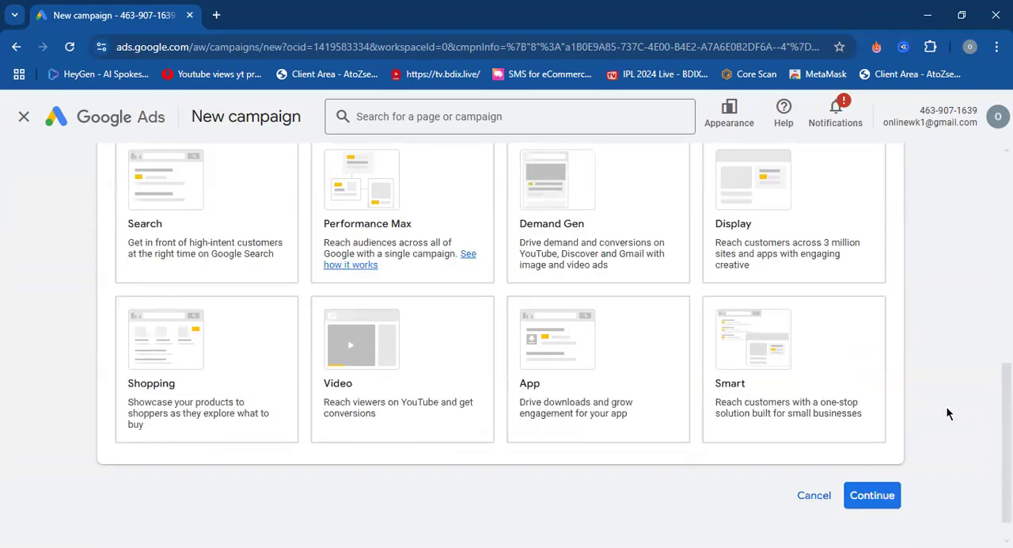
{"action": "scroll", "coordinate": [948, 412], "scroll_direction": "up", "scroll_amount": 5}
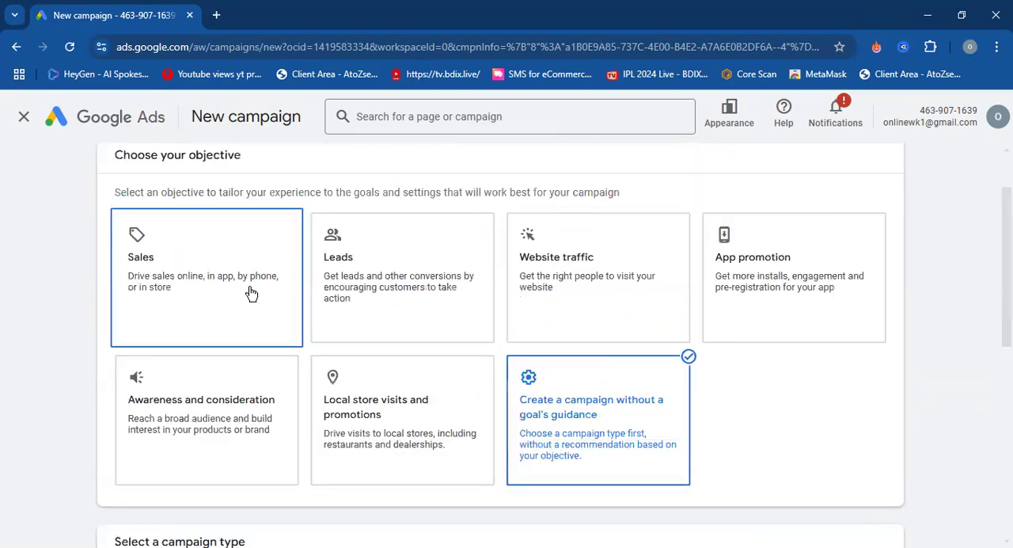
{"action": "scroll", "coordinate": [250, 293], "scroll_direction": "down", "scroll_amount": 5}
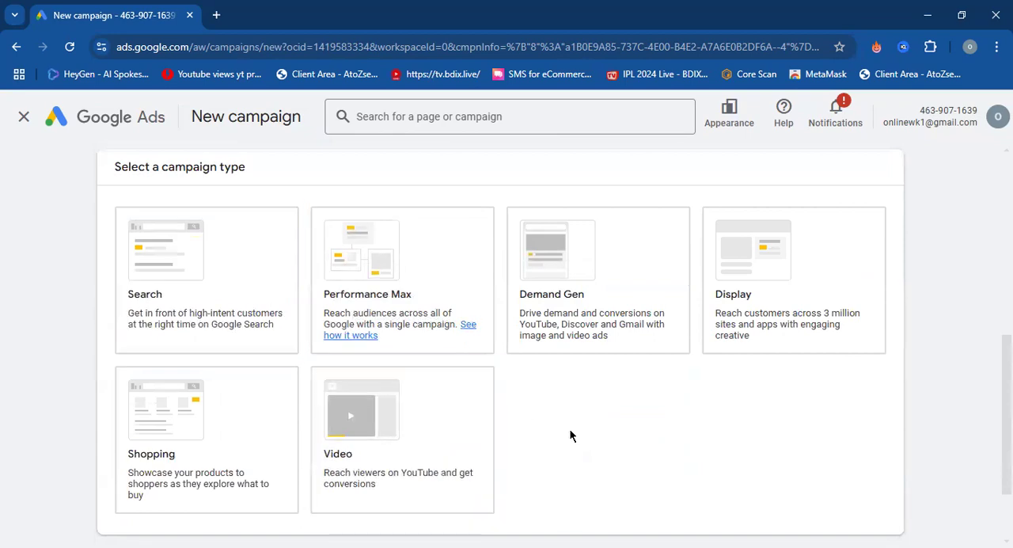
Choose "Create a campaign without a goal's guidance" as the objective again and review its campaign types, from Search to Smart.
{"action": "scroll", "coordinate": [566, 436], "scroll_direction": "up", "scroll_amount": 5}
{"action": "left_click", "coordinate": [590, 373]}
{"action": "scroll", "coordinate": [602, 379], "scroll_direction": "down", "scroll_amount": 5}
{"action": "left_click", "coordinate": [602, 385]}
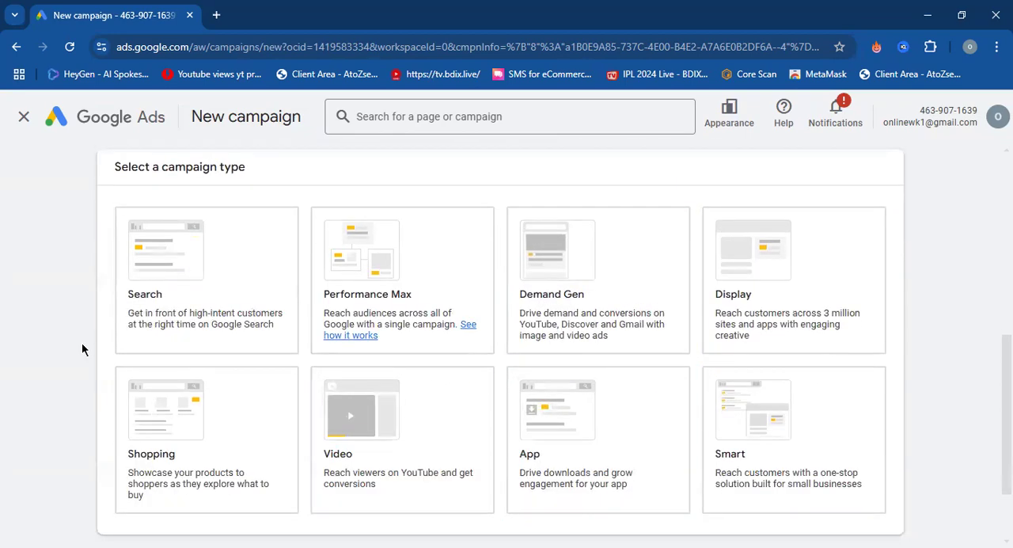
{"action": "scroll", "coordinate": [81, 341], "scroll_direction": "up", "scroll_amount": 5}
{"action": "scroll", "coordinate": [81, 347], "scroll_direction": "down", "scroll_amount": 5}
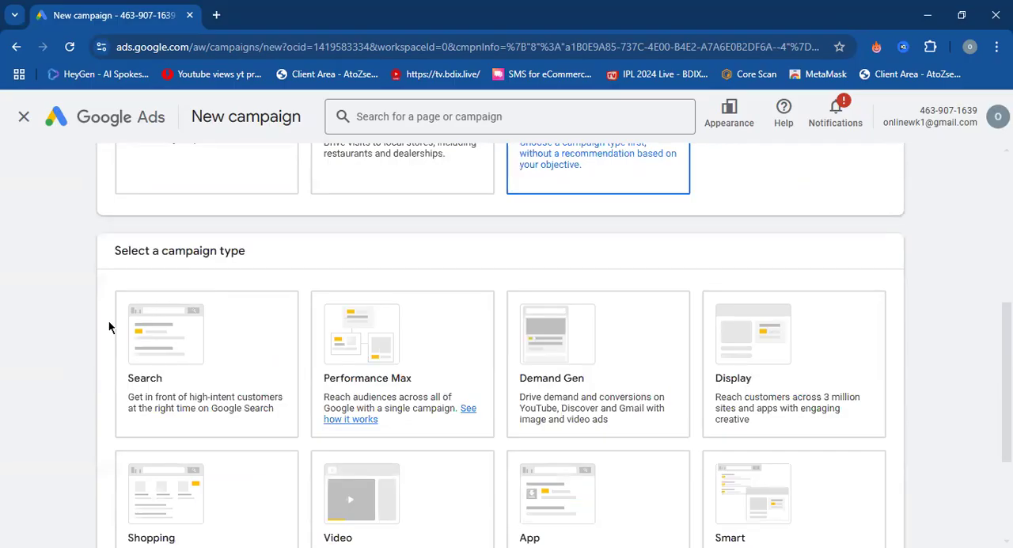
{"action": "scroll", "coordinate": [109, 326], "scroll_direction": "down", "scroll_amount": 1}
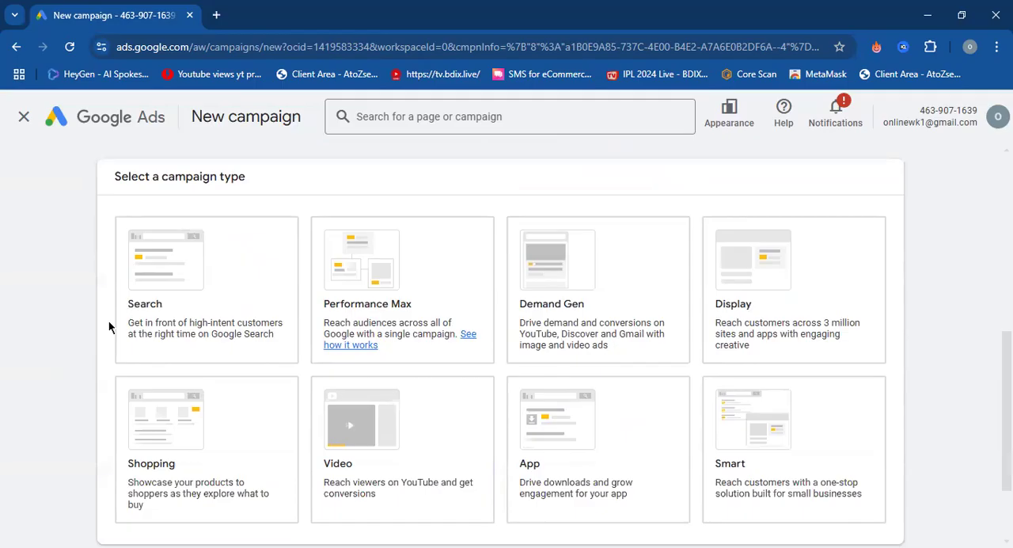
Search Google for "web hosting" in a new browser tab, leaving the campaign setup open.
{"action": "left_click", "coordinate": [217, 15]}
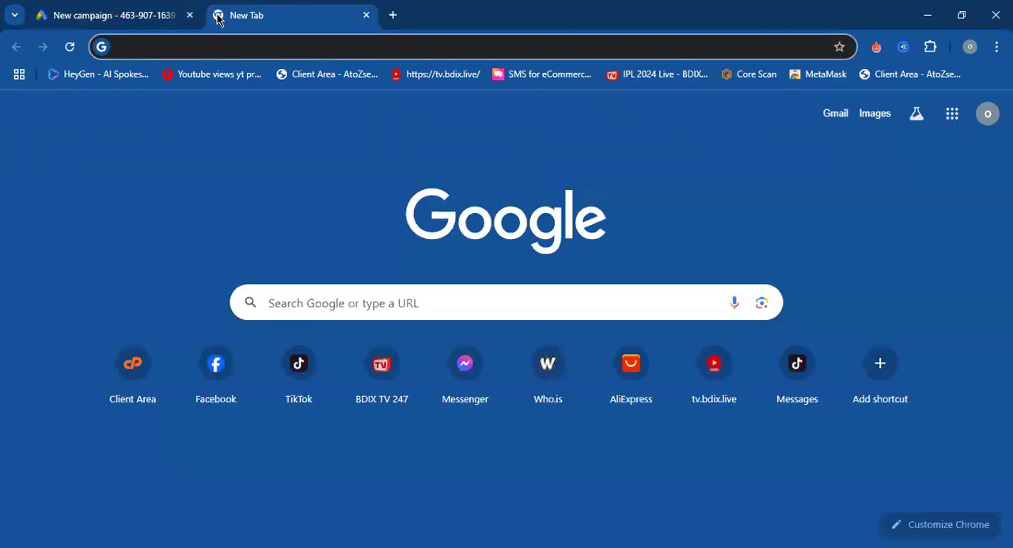
{"action": "type", "text": "hos"}
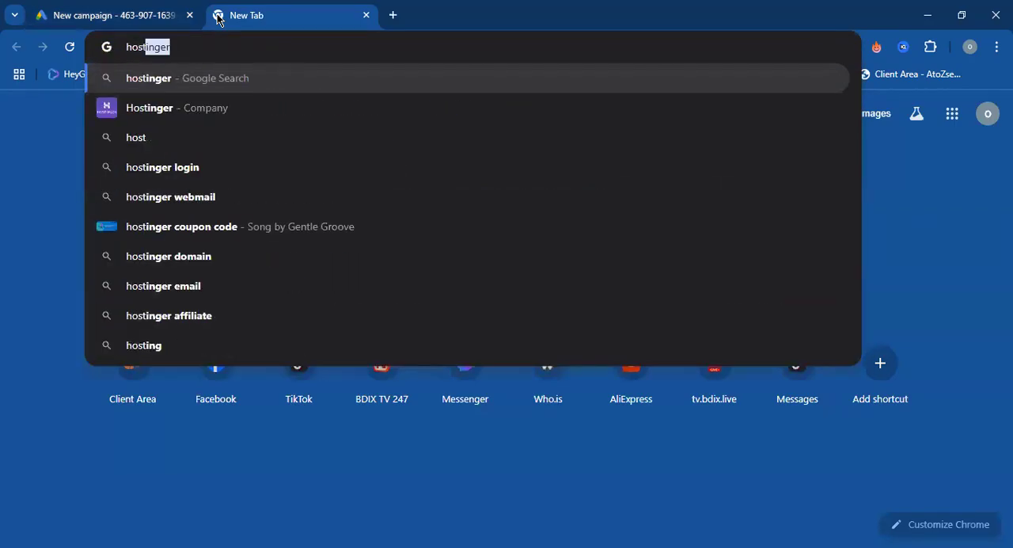
{"action": "type", "text": "t"}
{"action": "key", "text": "BackSpace"}
{"action": "key", "text": "BackSpace"}
{"action": "key", "text": "BackSpace"}
{"action": "key", "text": "BackSpace"}
{"action": "key", "text": "BackSpace"}
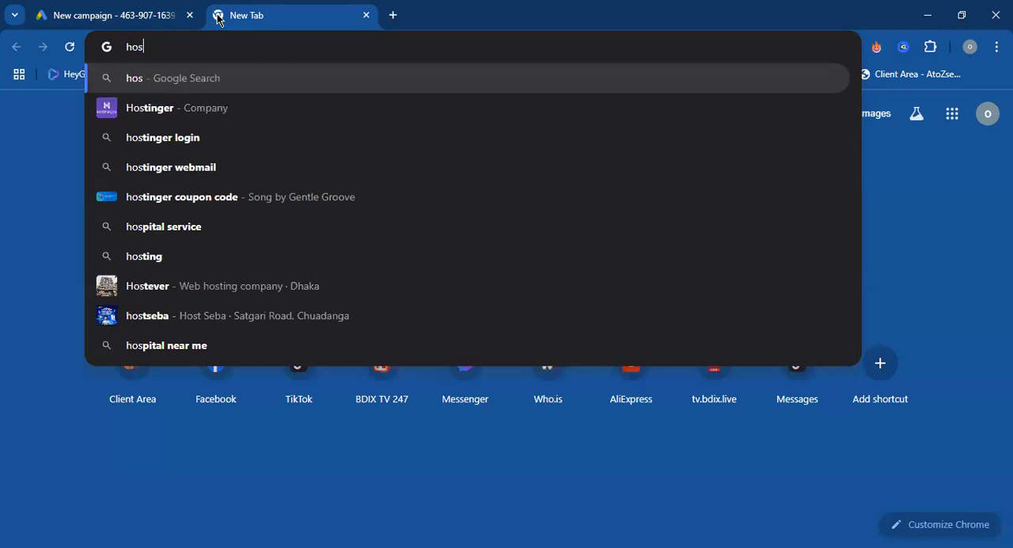
{"action": "type", "text": "web "}
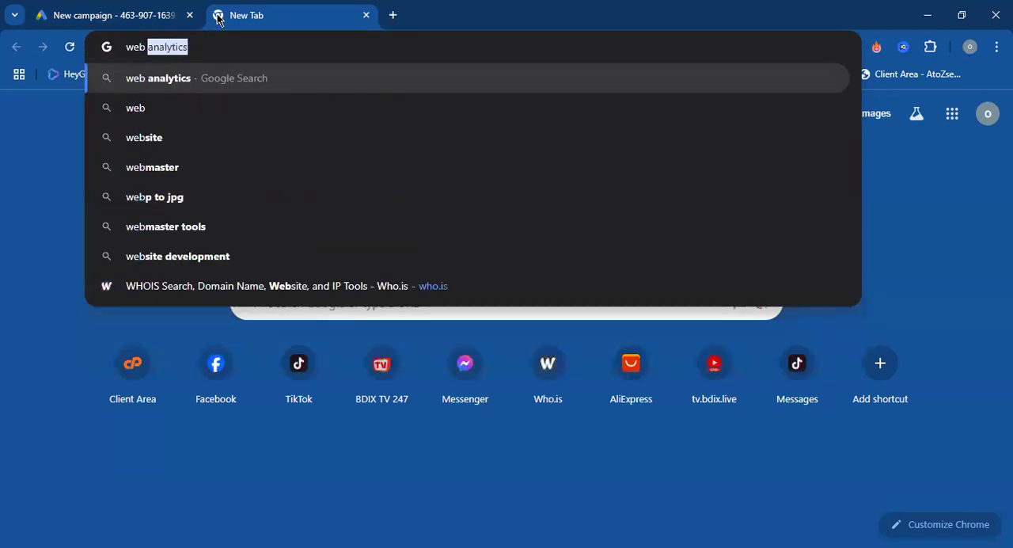
{"action": "type", "text": "host"}
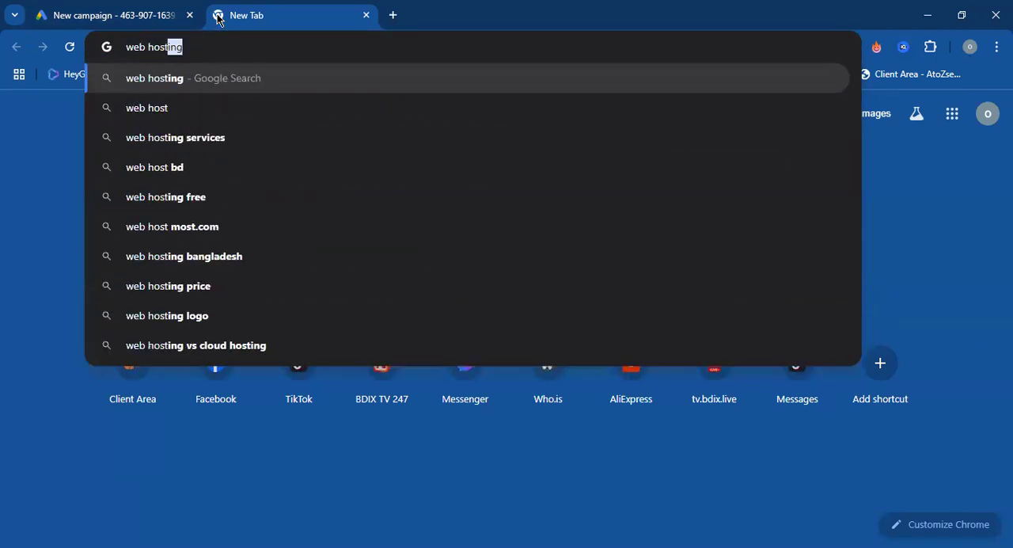
{"action": "key", "text": "Return"}
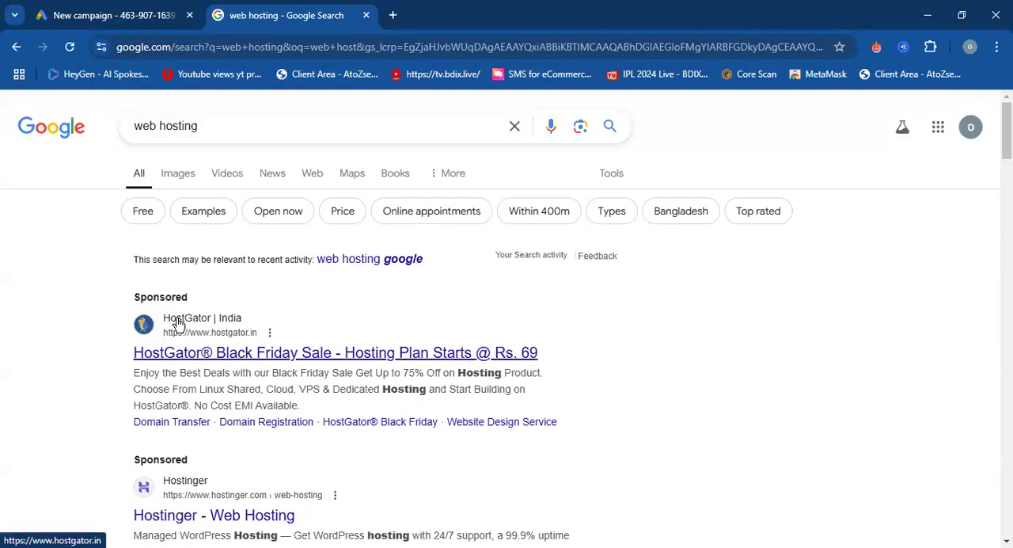
Examine the sponsored results for web hosting and the search query they match, as examples of Search campaign ads.
{"action": "scroll", "coordinate": [116, 343], "scroll_direction": "down", "scroll_amount": 2}
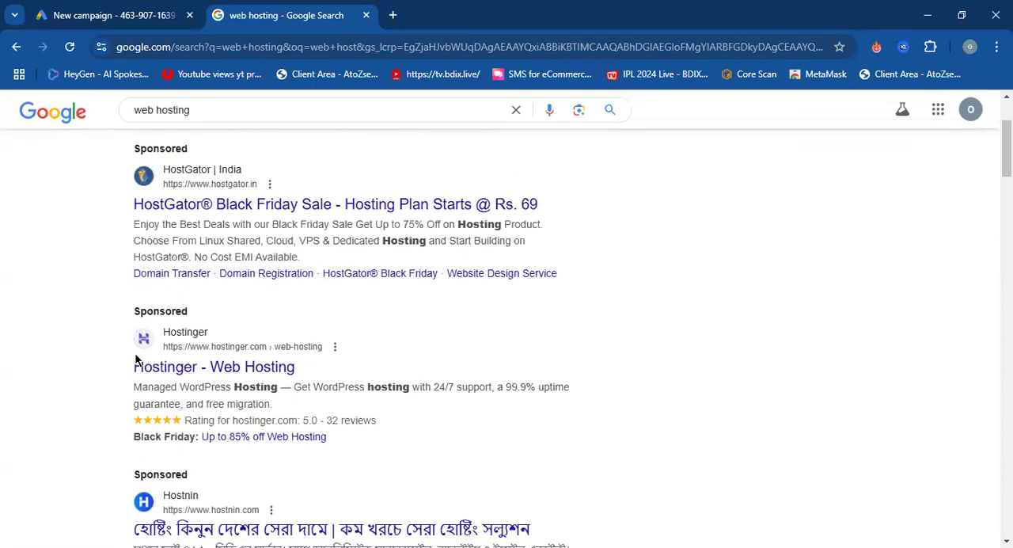
{"action": "scroll", "coordinate": [136, 359], "scroll_direction": "down", "scroll_amount": 1}
{"action": "scroll", "coordinate": [136, 360], "scroll_direction": "down", "scroll_amount": 1}
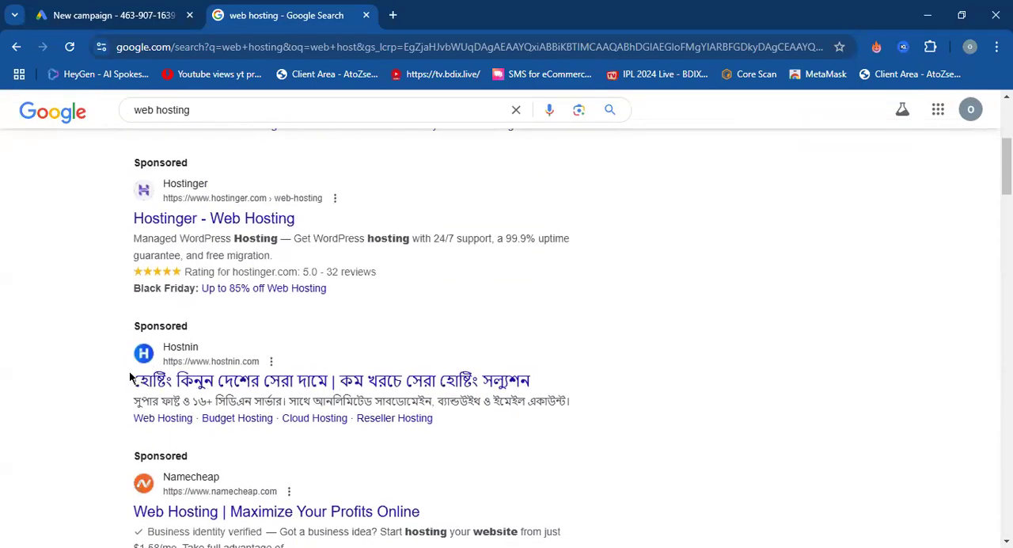
{"action": "scroll", "coordinate": [124, 384], "scroll_direction": "down", "scroll_amount": 2}
{"action": "scroll", "coordinate": [163, 372], "scroll_direction": "down", "scroll_amount": 5}
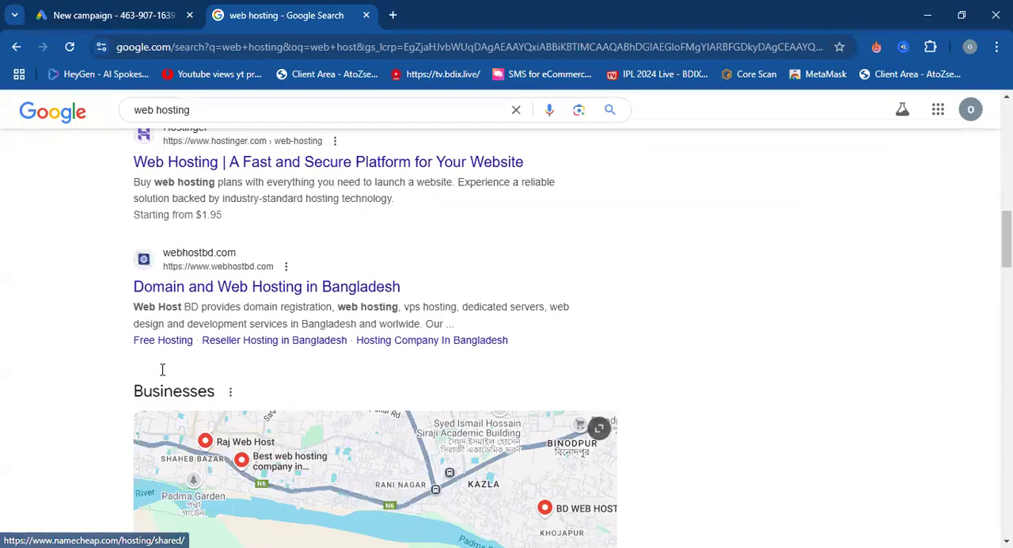
{"action": "scroll", "coordinate": [175, 374], "scroll_direction": "up", "scroll_amount": 12}
{"action": "key", "text": "ctrl+shift+Tab"}
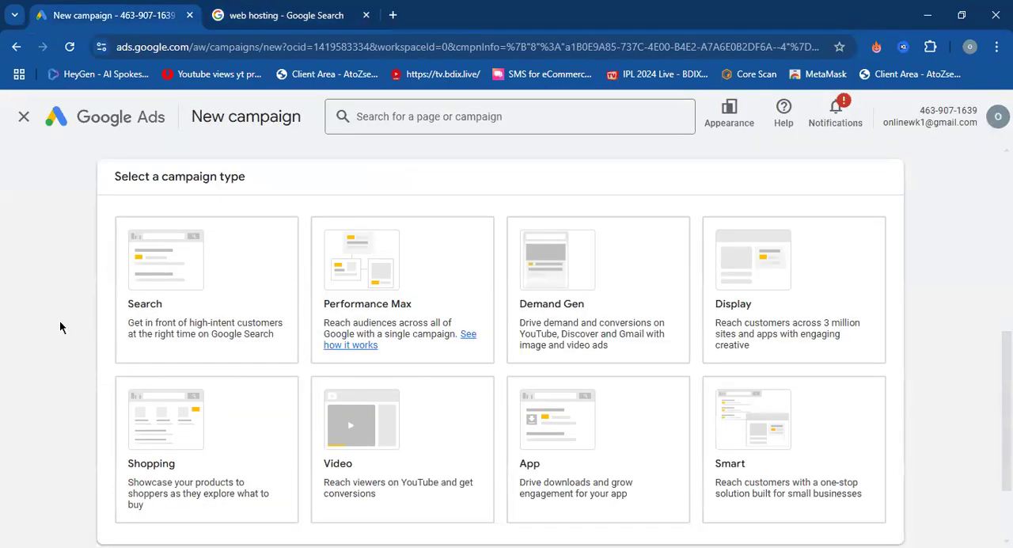
{"action": "left_click", "coordinate": [289, 15]}
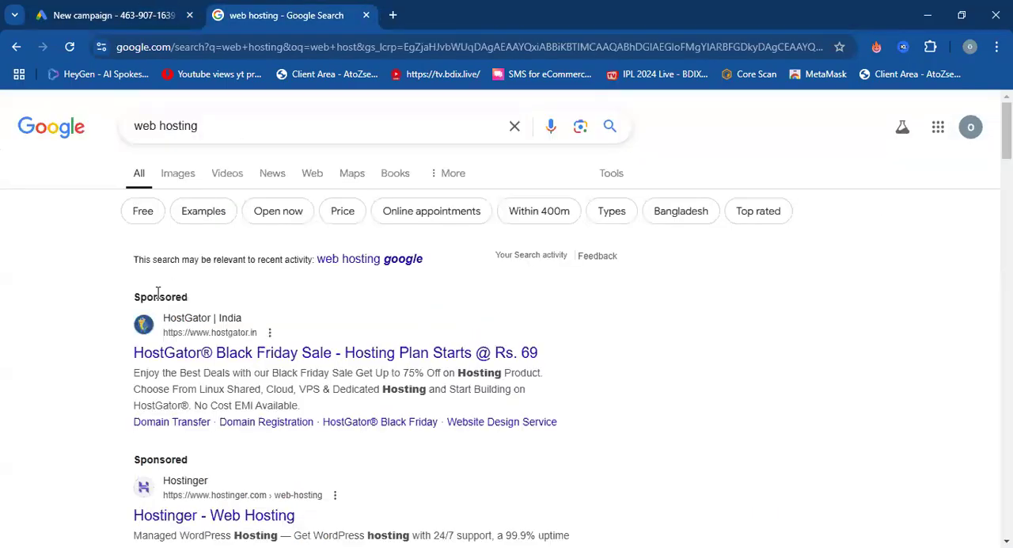
{"action": "scroll", "coordinate": [111, 317], "scroll_direction": "down", "scroll_amount": 3}
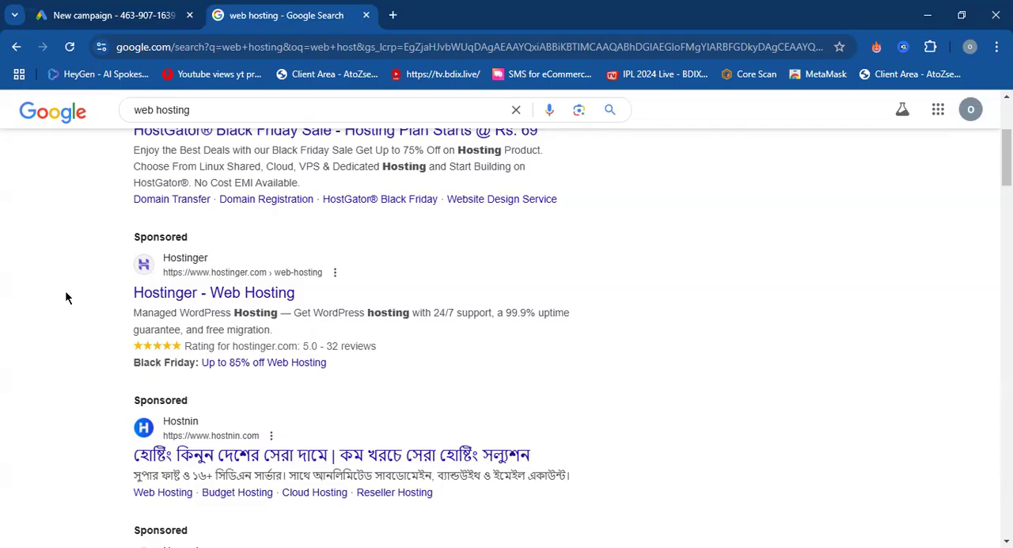
{"action": "scroll", "coordinate": [68, 294], "scroll_direction": "up", "scroll_amount": 3}
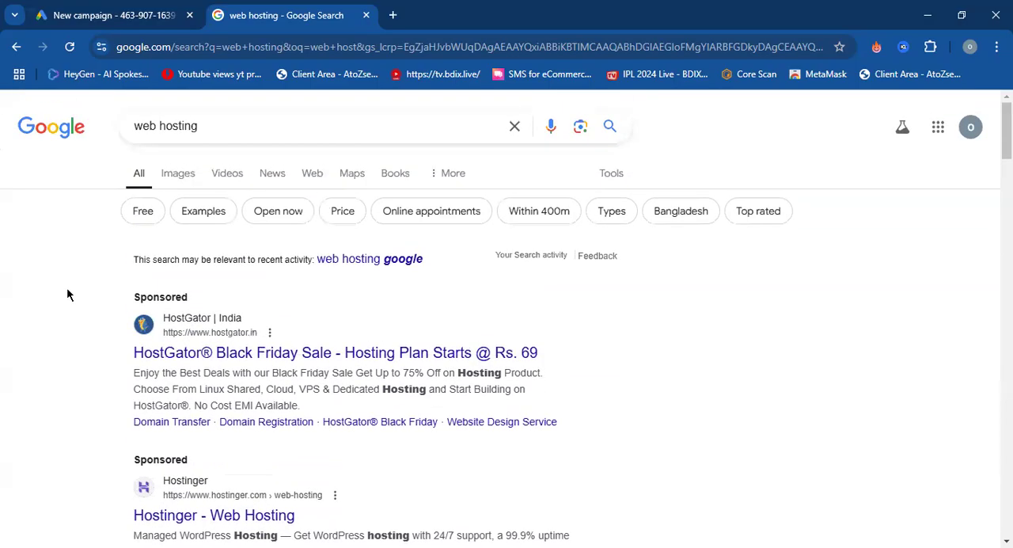
{"action": "left_click_drag", "start_coordinate": [205, 127], "coordinate": [133, 127]}
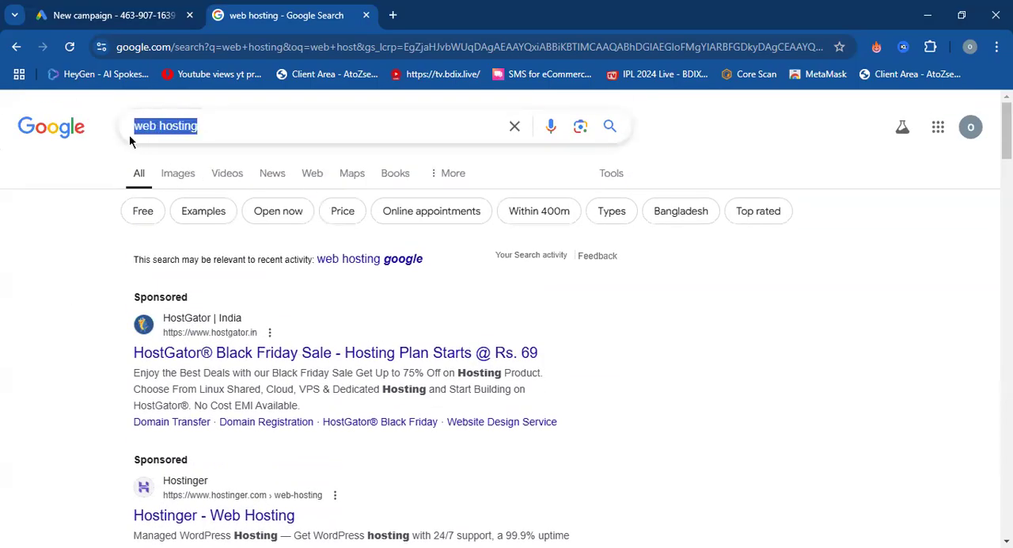
{"action": "left_click", "coordinate": [45, 294]}
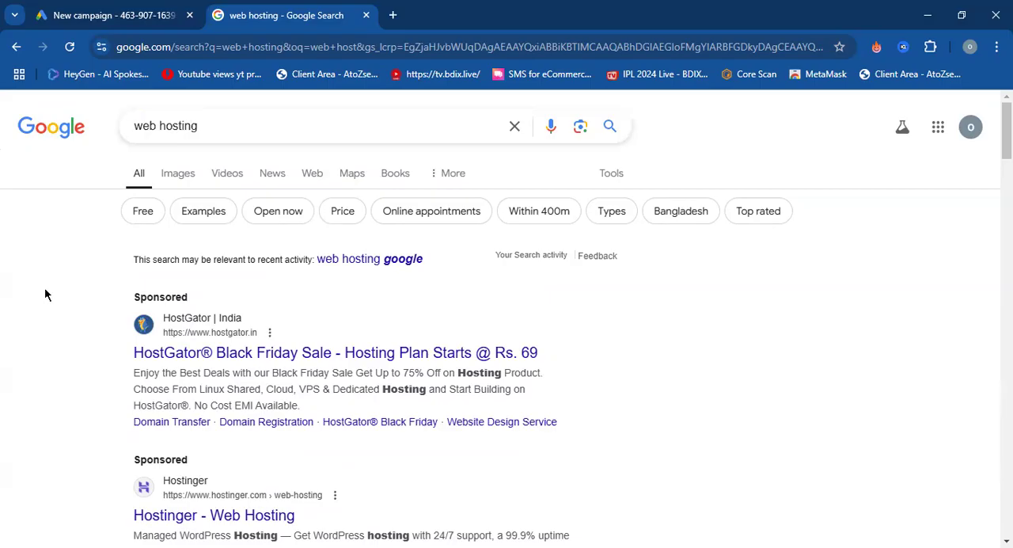
Look through the whole web hosting results page, comparing where sponsored ads and organic listings are placed.
{"action": "scroll", "coordinate": [46, 294], "scroll_direction": "down", "scroll_amount": 2}
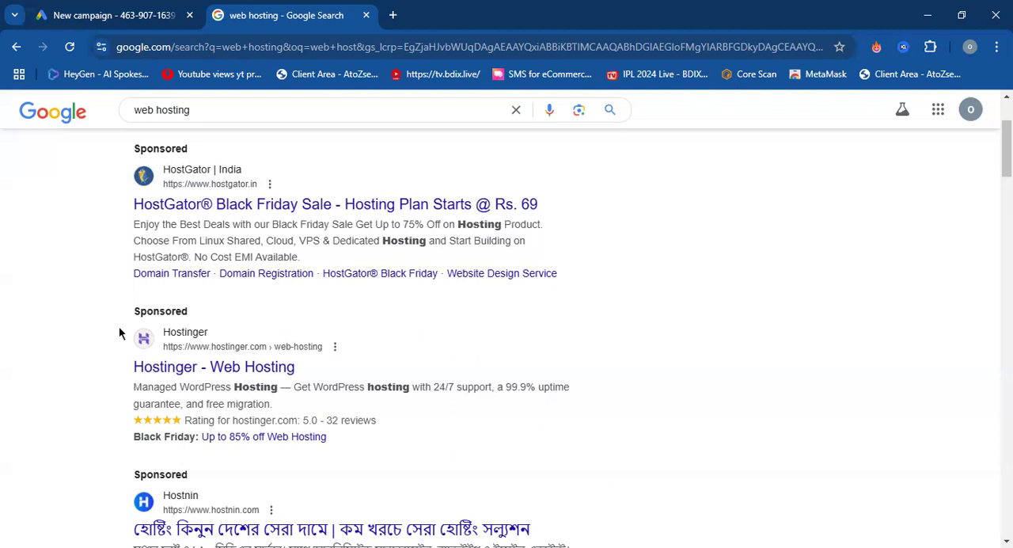
{"action": "scroll", "coordinate": [104, 333], "scroll_direction": "up", "scroll_amount": 2}
{"action": "scroll", "coordinate": [104, 332], "scroll_direction": "down", "scroll_amount": 6}
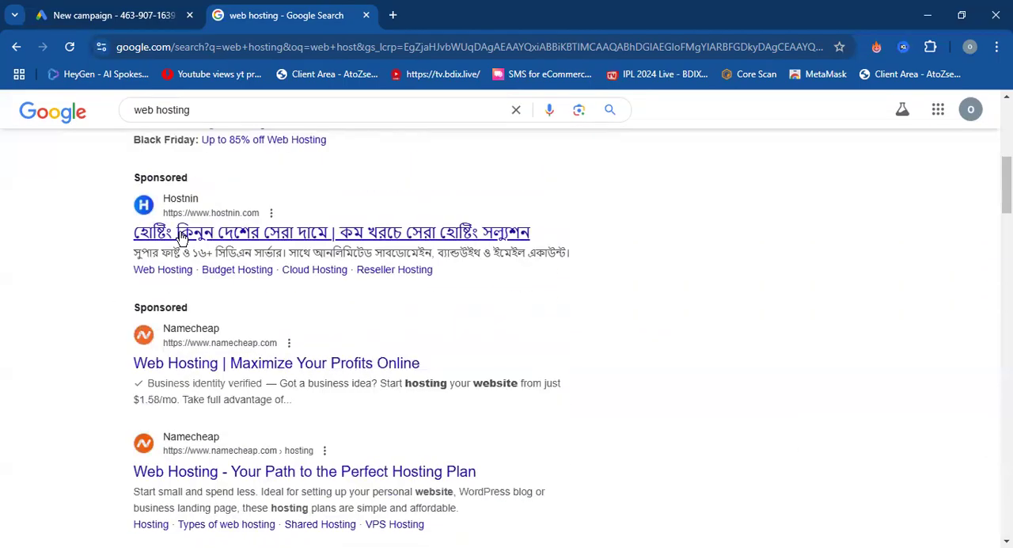
{"action": "scroll", "coordinate": [158, 237], "scroll_direction": "down", "scroll_amount": 1}
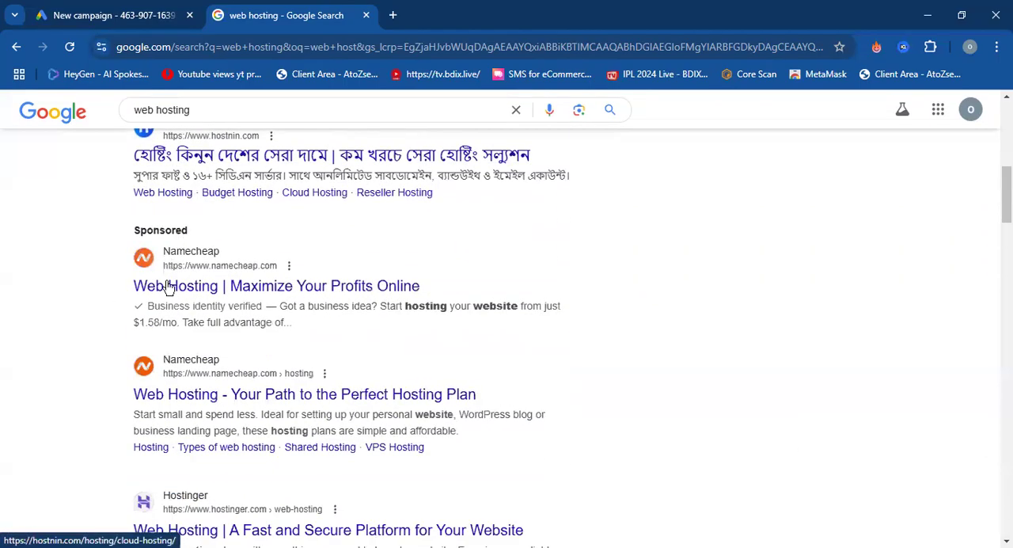
{"action": "scroll", "coordinate": [168, 286], "scroll_direction": "down", "scroll_amount": 15}
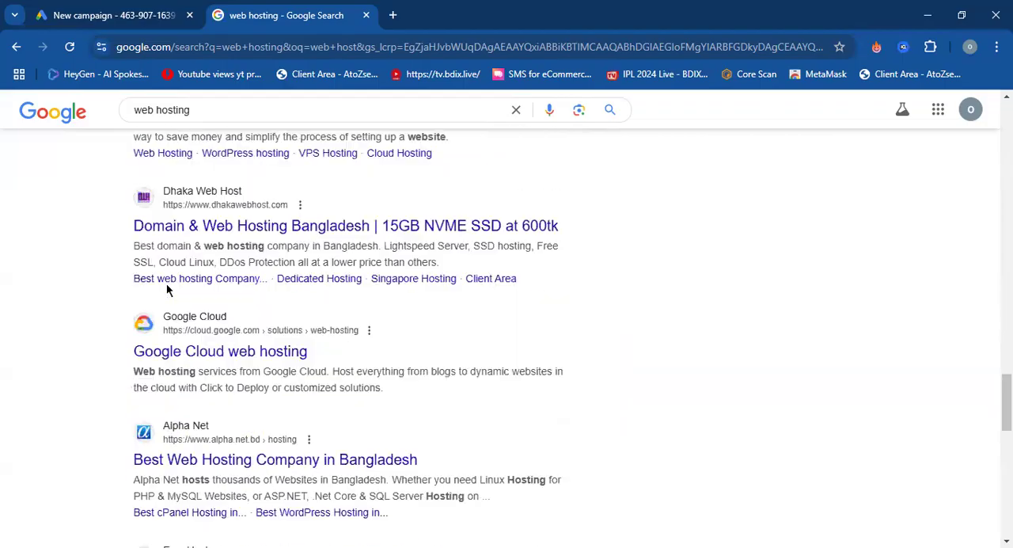
{"action": "scroll", "coordinate": [168, 290], "scroll_direction": "down", "scroll_amount": 3}
{"action": "scroll", "coordinate": [168, 289], "scroll_direction": "down", "scroll_amount": 7}
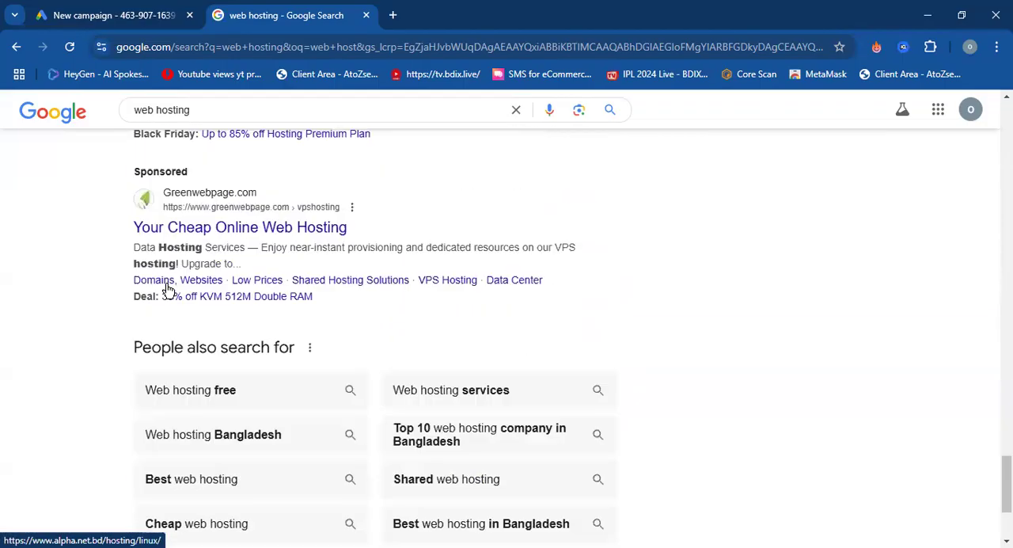
{"action": "scroll", "coordinate": [168, 289], "scroll_direction": "up", "scroll_amount": 5}
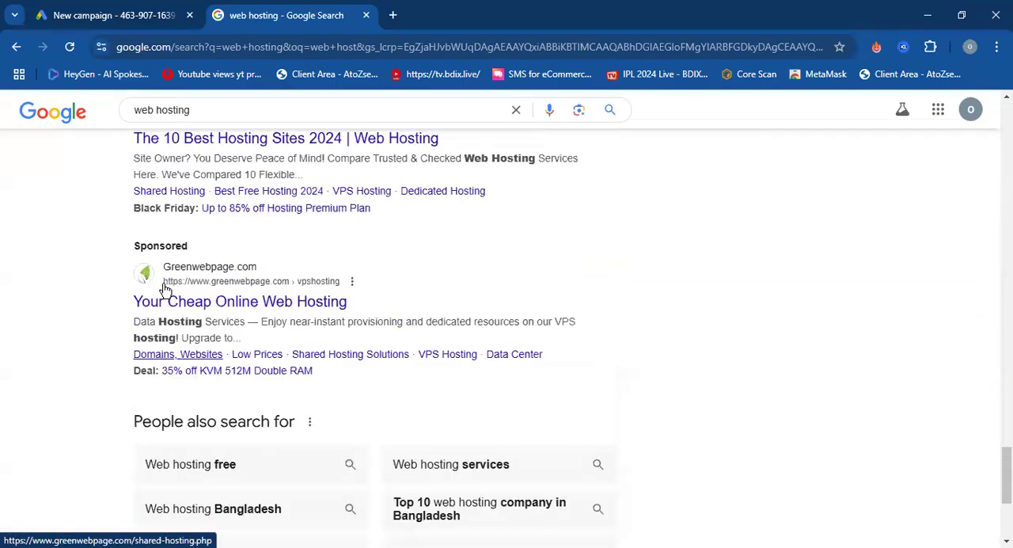
{"action": "scroll", "coordinate": [168, 287], "scroll_direction": "up", "scroll_amount": 3}
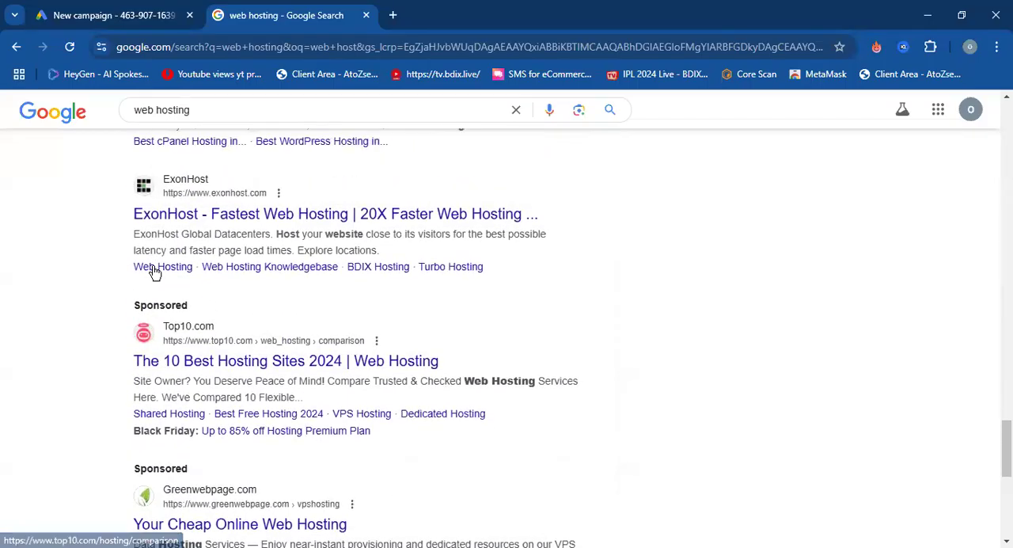
{"action": "scroll", "coordinate": [152, 277], "scroll_direction": "down", "scroll_amount": 2}
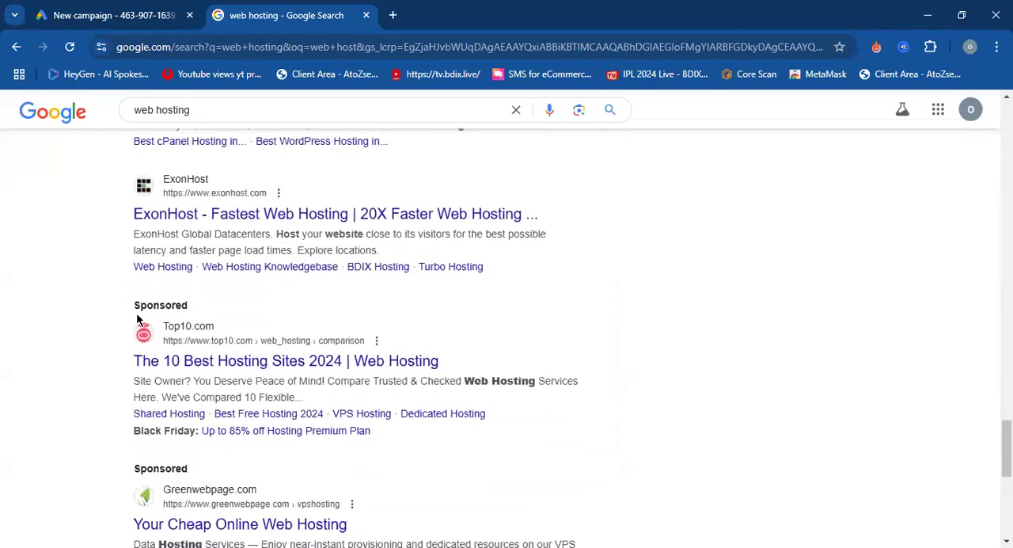
{"action": "scroll", "coordinate": [158, 332], "scroll_direction": "down", "scroll_amount": 4}
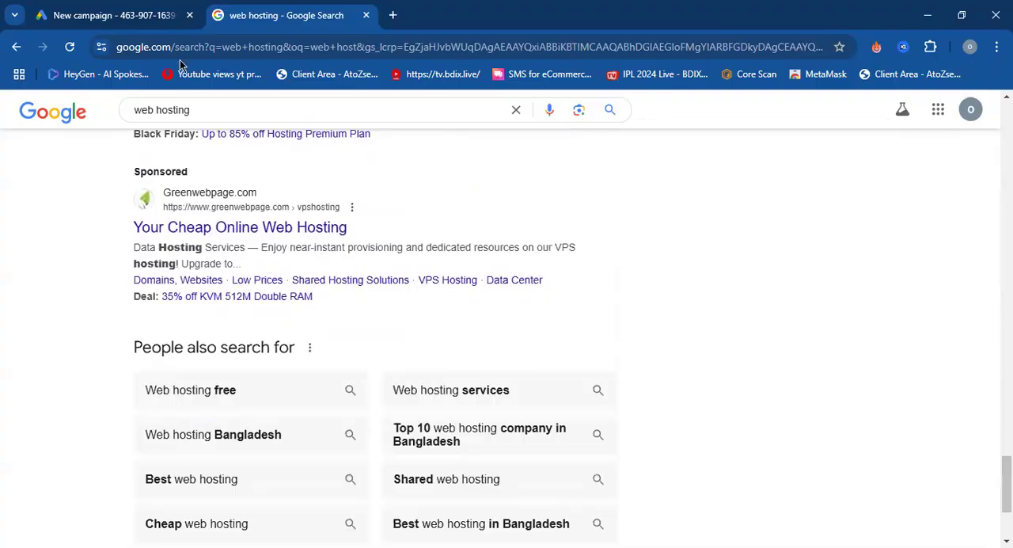
{"action": "scroll", "coordinate": [131, 279], "scroll_direction": "up", "scroll_amount": 15}
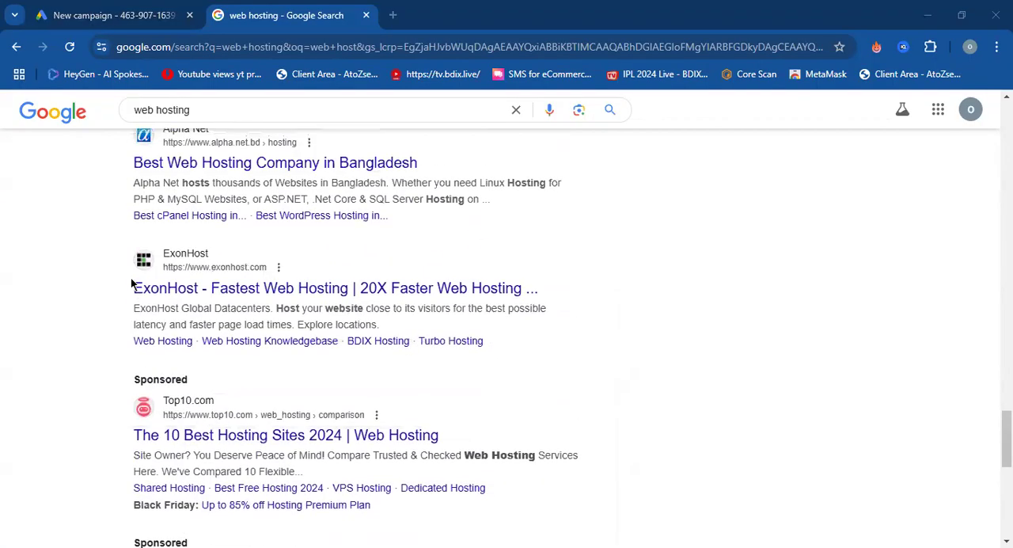
{"action": "scroll", "coordinate": [131, 283], "scroll_direction": "up", "scroll_amount": 10}
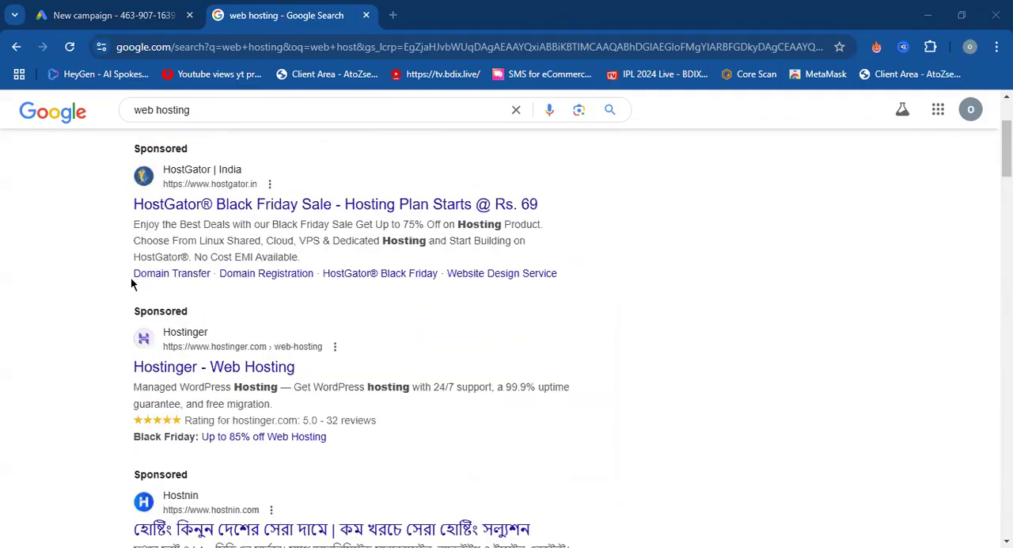
Return to the new campaign setup in Google Ads and open the explanation of how Performance Max works.
{"action": "left_click", "coordinate": [109, 17]}
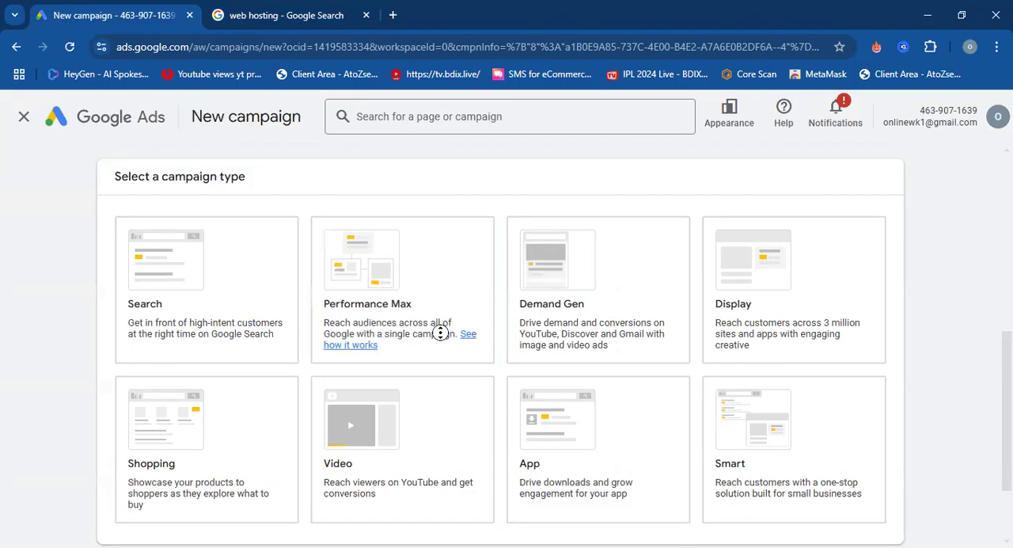
{"action": "left_click", "coordinate": [471, 336]}
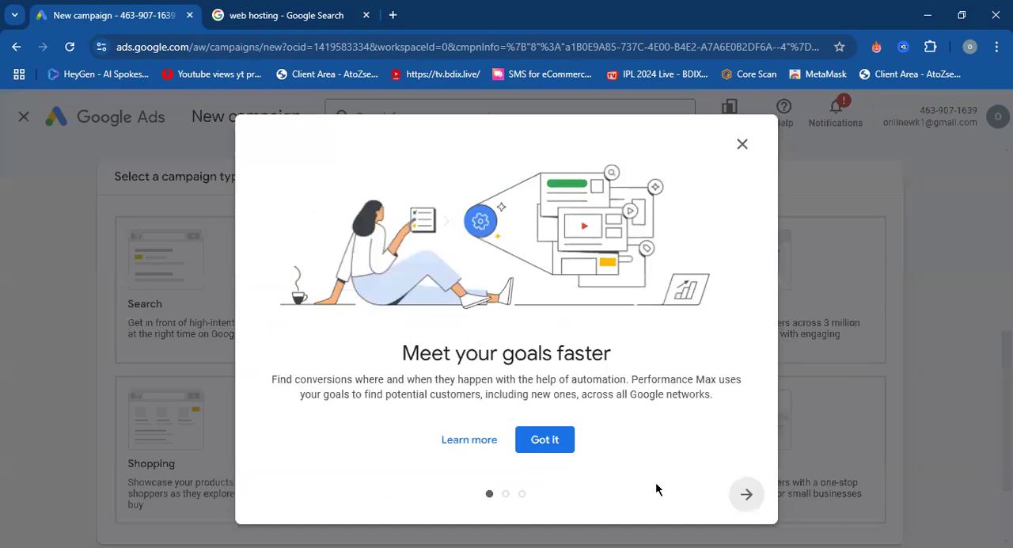
Read the remaining pages of the Performance Max explanation, about reaching audiences and showing quality ads, and close it.
{"action": "left_click", "coordinate": [747, 495]}
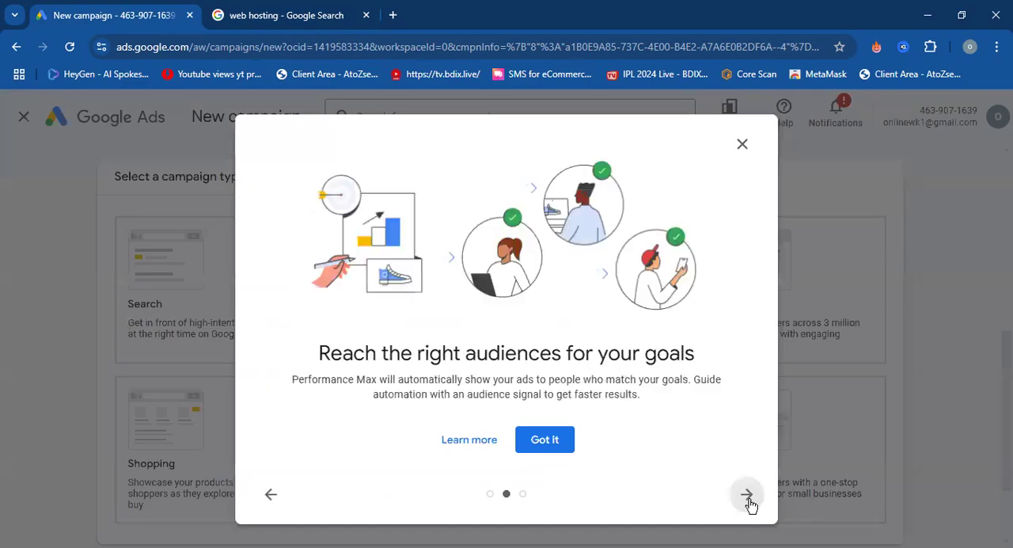
{"action": "left_click", "coordinate": [747, 496]}
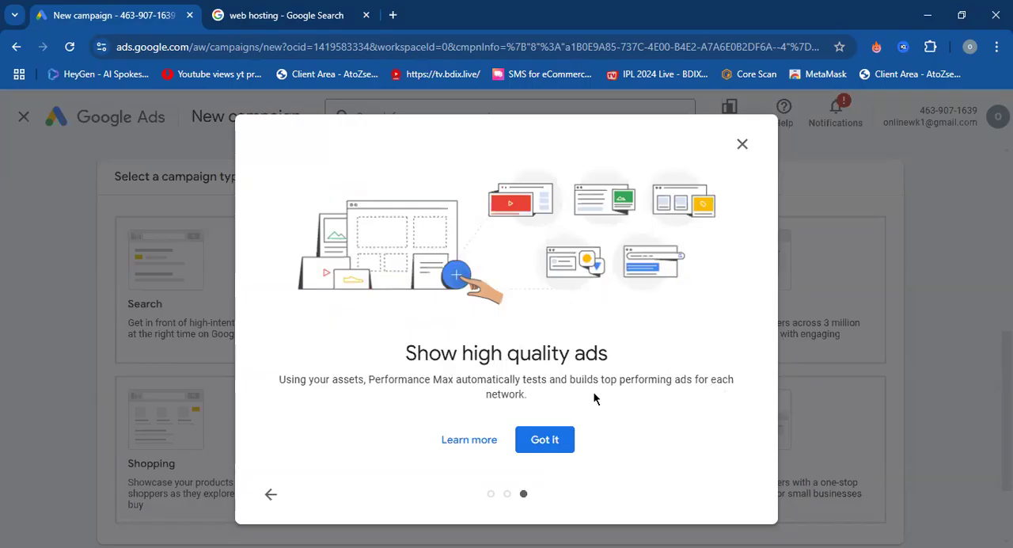
{"action": "left_click", "coordinate": [741, 145]}
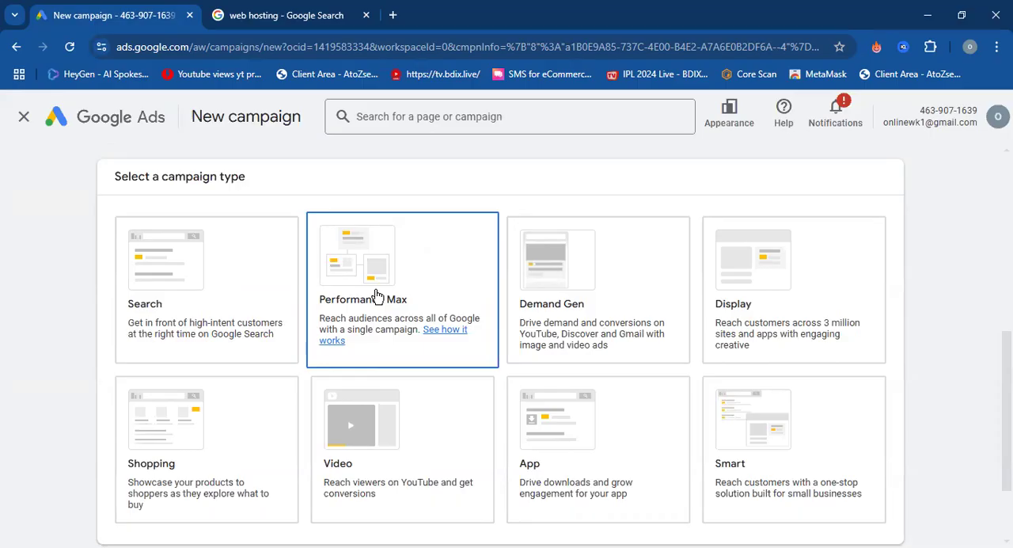
Compare the Search, Performance Max, Demand Gen and Display campaign types and their descriptions in the new campaign setup.
{"action": "scroll", "coordinate": [376, 295], "scroll_direction": "up", "scroll_amount": 5}
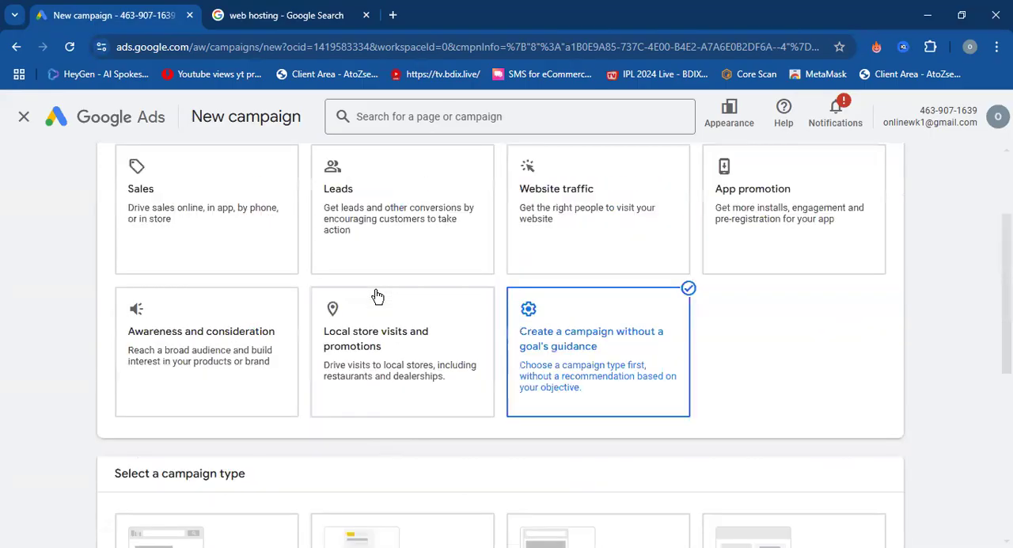
{"action": "scroll", "coordinate": [105, 295], "scroll_direction": "down", "scroll_amount": 5}
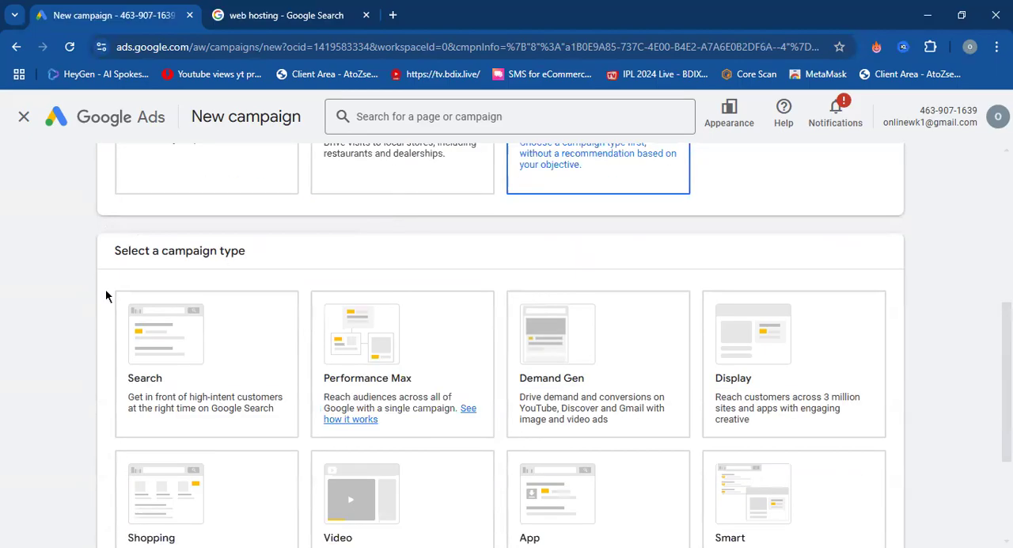
{"action": "left_click", "coordinate": [435, 339]}
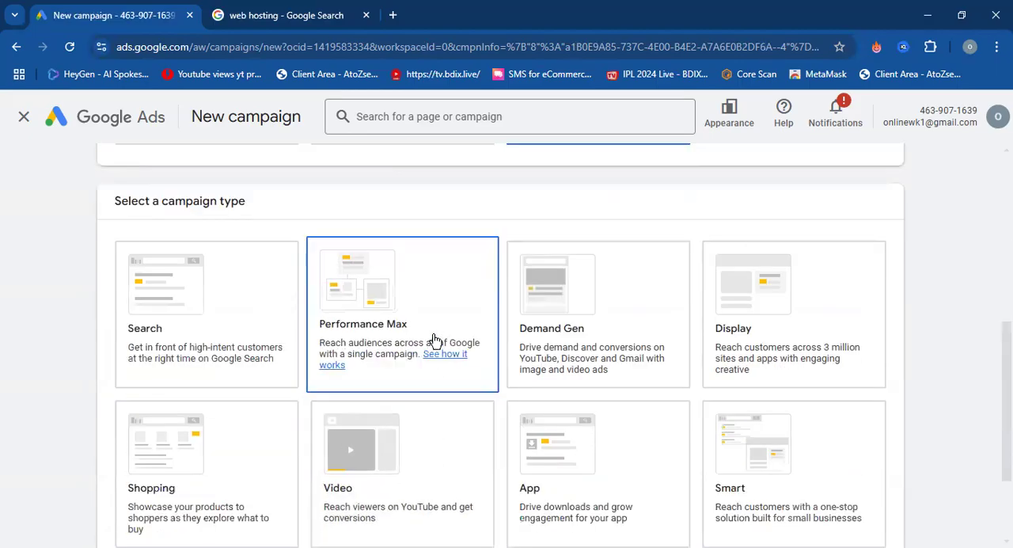
{"action": "scroll", "coordinate": [435, 340], "scroll_direction": "up", "scroll_amount": 1}
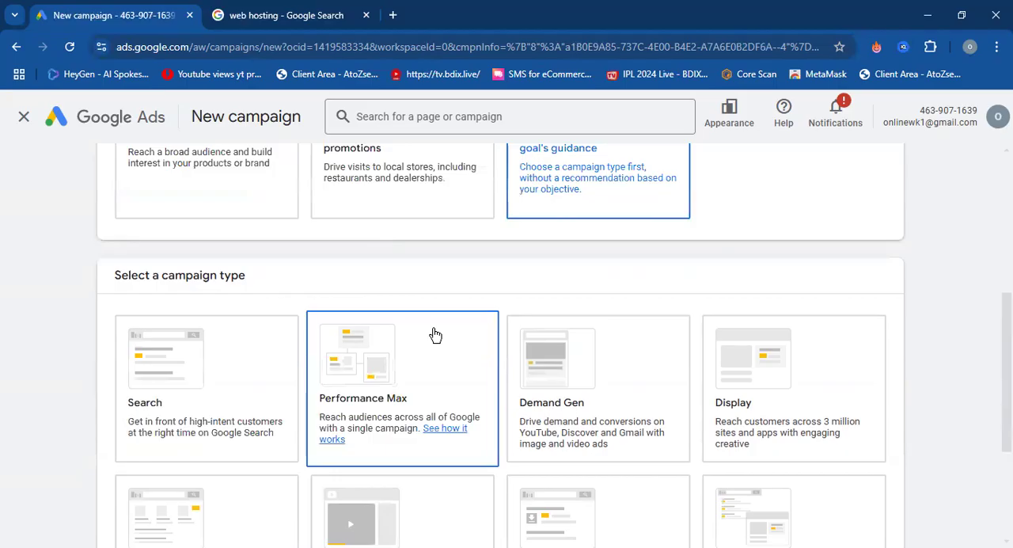
{"action": "left_click", "coordinate": [214, 376]}
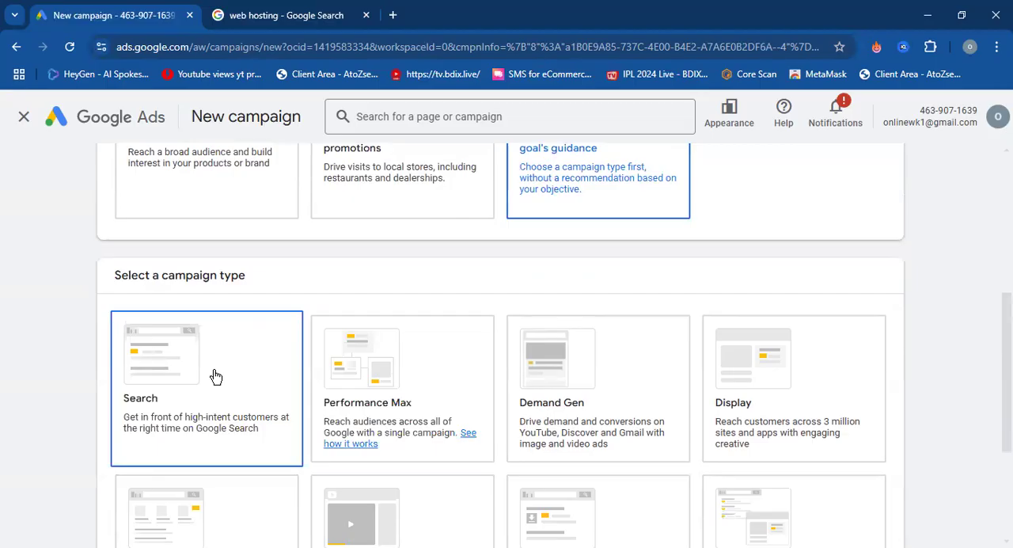
{"action": "scroll", "coordinate": [15, 343], "scroll_direction": "down", "scroll_amount": 1}
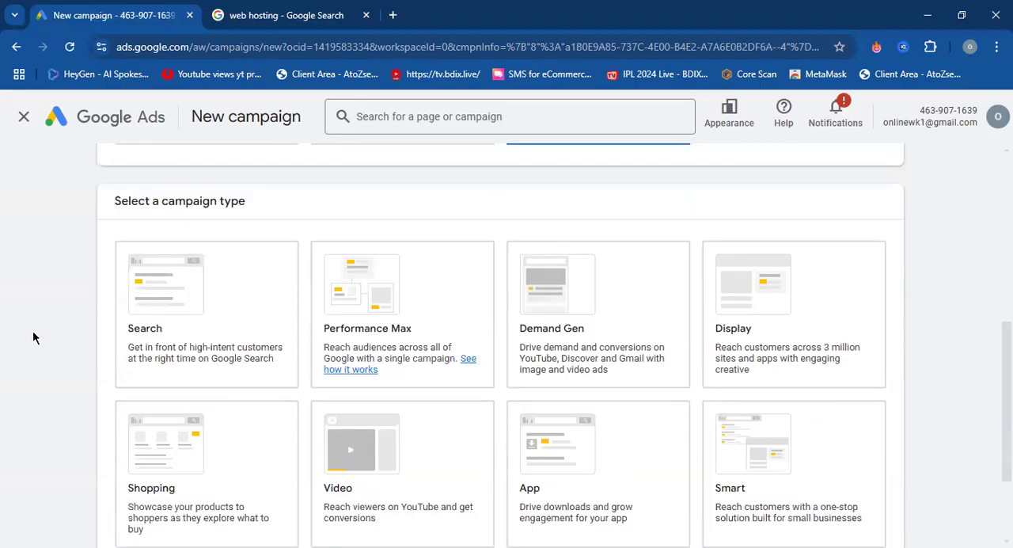
{"action": "scroll", "coordinate": [32, 332], "scroll_direction": "down", "scroll_amount": 1}
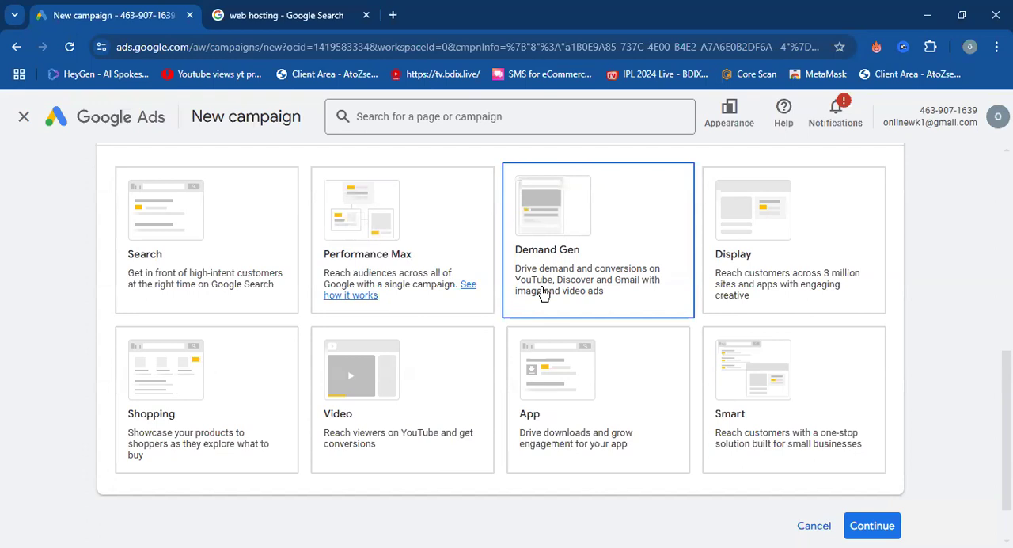
{"action": "left_click", "coordinate": [772, 271]}
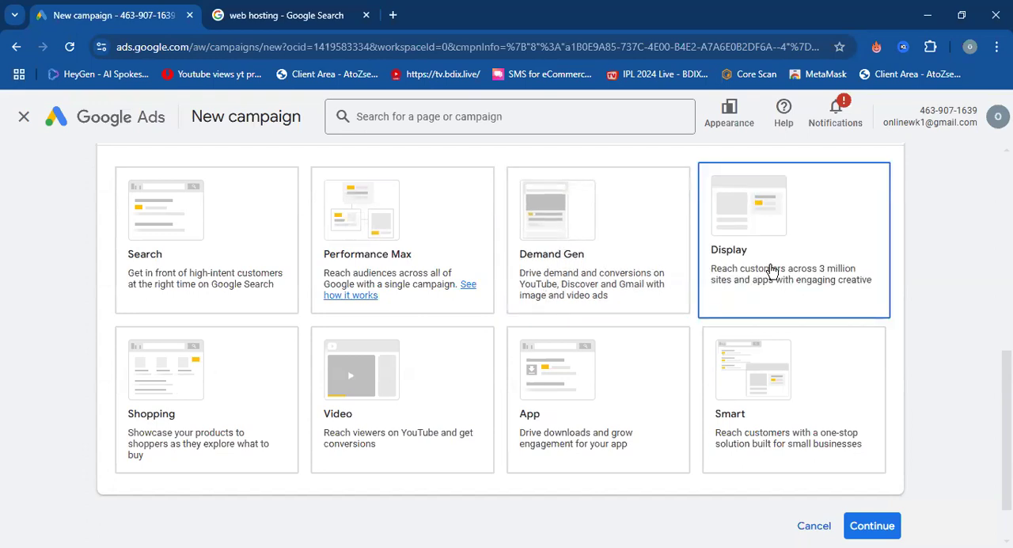
{"action": "left_click", "coordinate": [515, 222]}
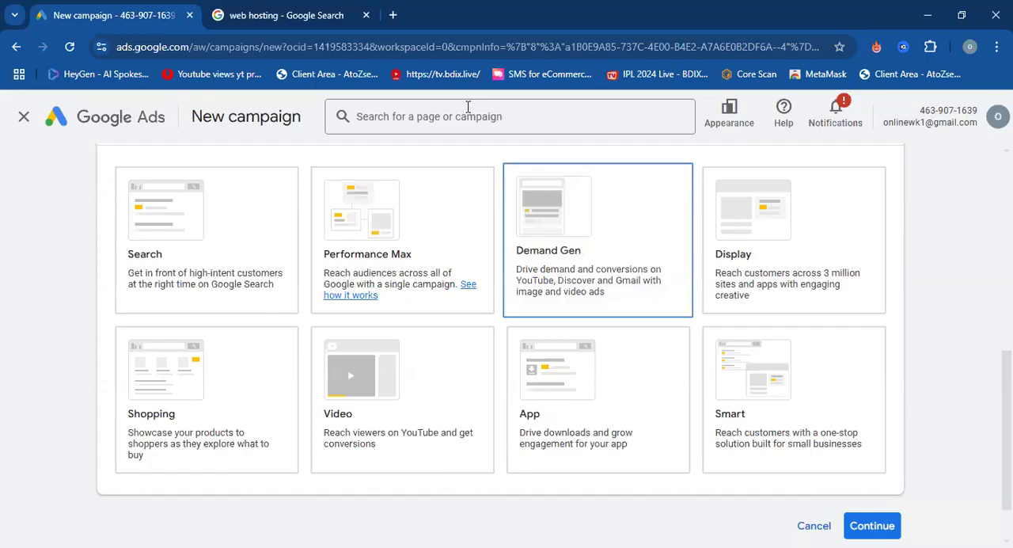
Search Google for "prothom alo" in a new browser tab and open the newspaper's website.
{"action": "left_click", "coordinate": [393, 15]}
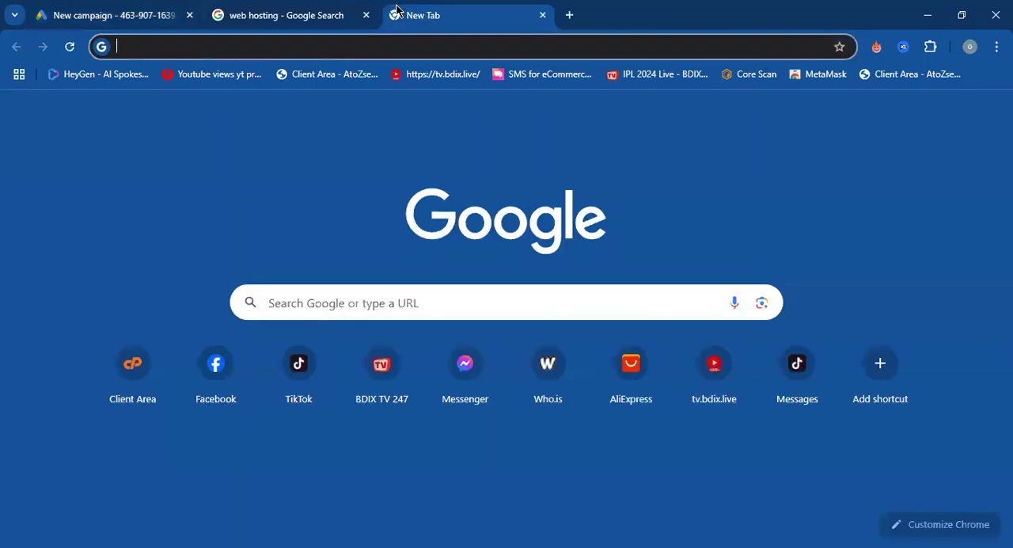
{"action": "type", "text": "prot"}
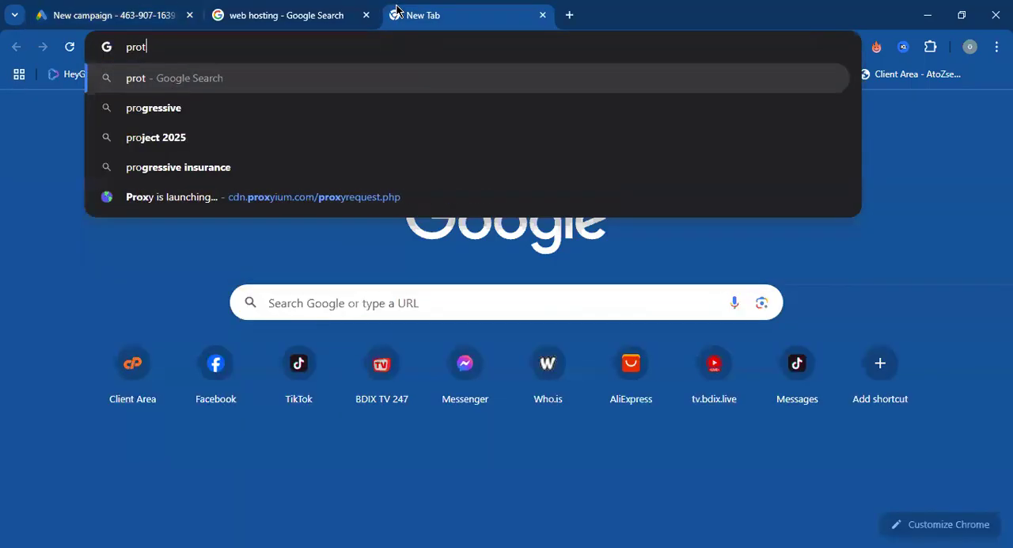
{"action": "type", "text": "hom alo"}
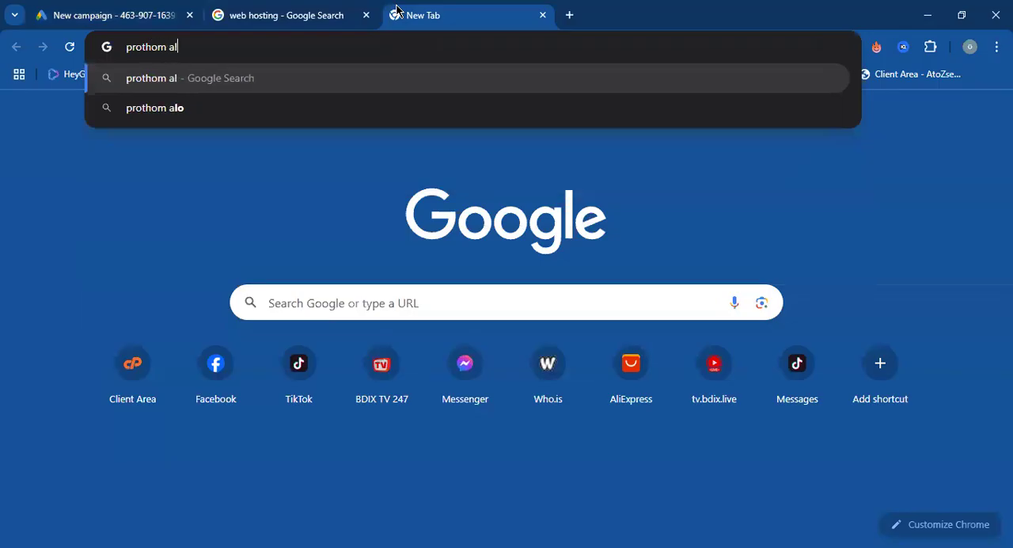
{"action": "key", "text": "Return"}
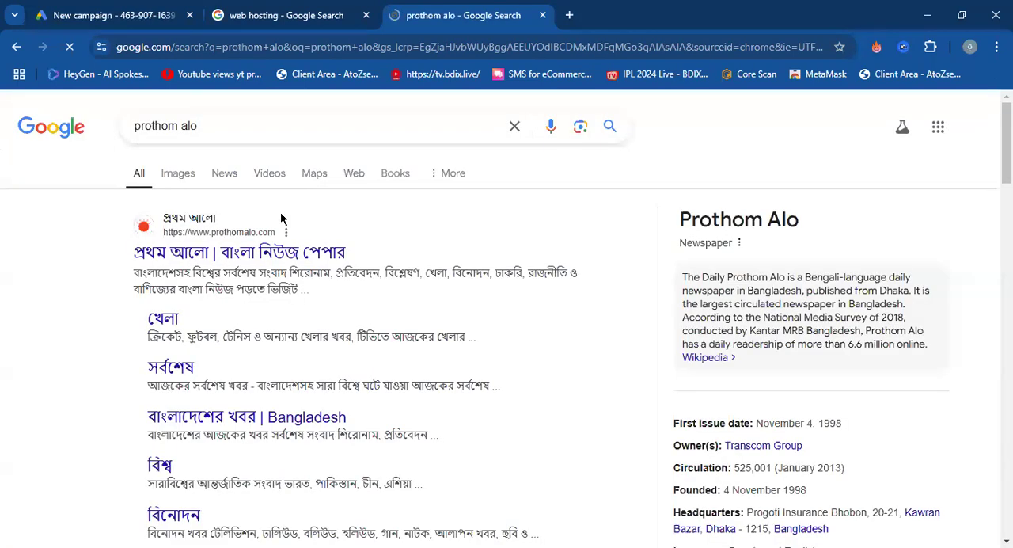
{"action": "left_click", "coordinate": [257, 253]}
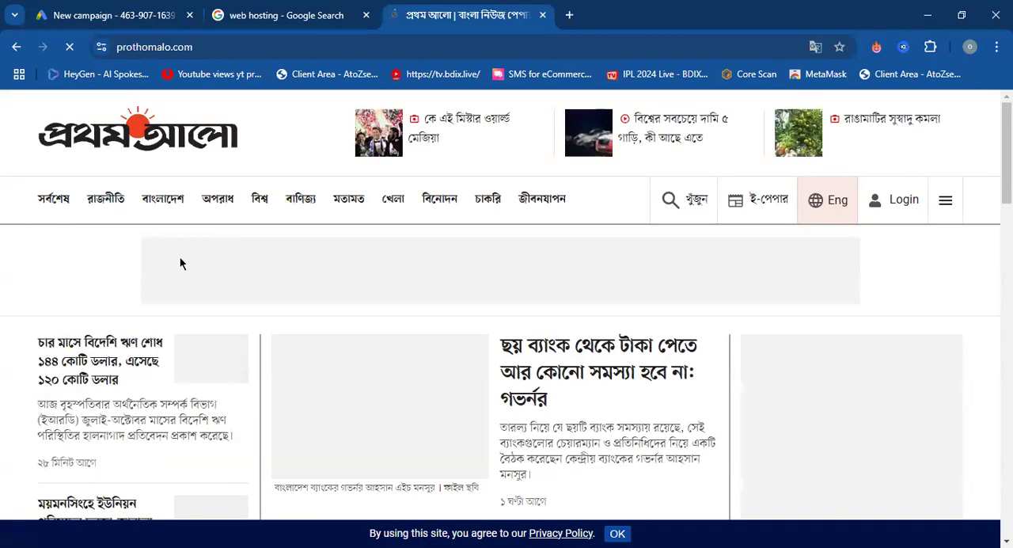
Decline the news alerts, dismiss the Sony pop-up ad, and examine the homepage's banners as Display ad examples before closing the site.
{"action": "scroll", "coordinate": [180, 264], "scroll_direction": "down", "scroll_amount": 2}
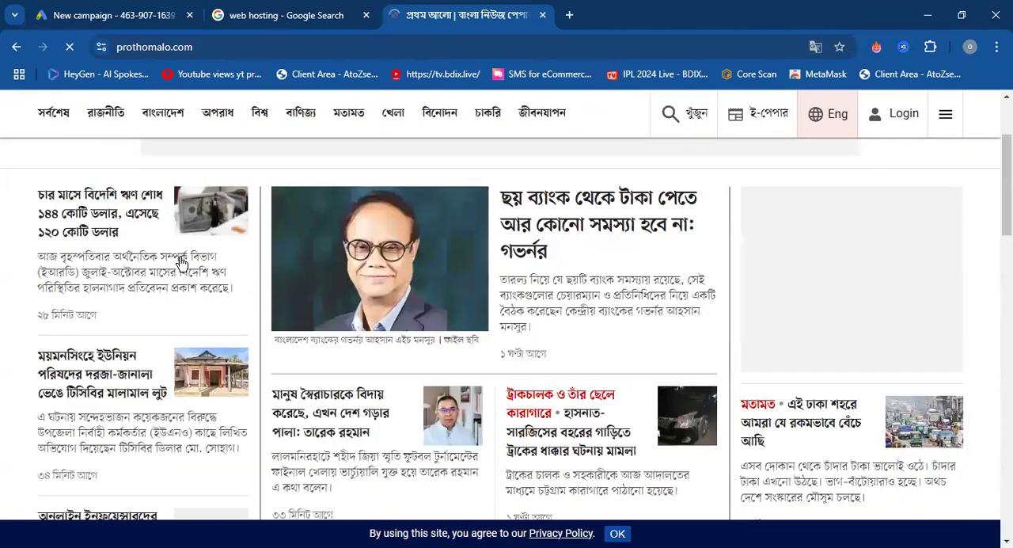
{"action": "scroll", "coordinate": [181, 263], "scroll_direction": "up", "scroll_amount": 2}
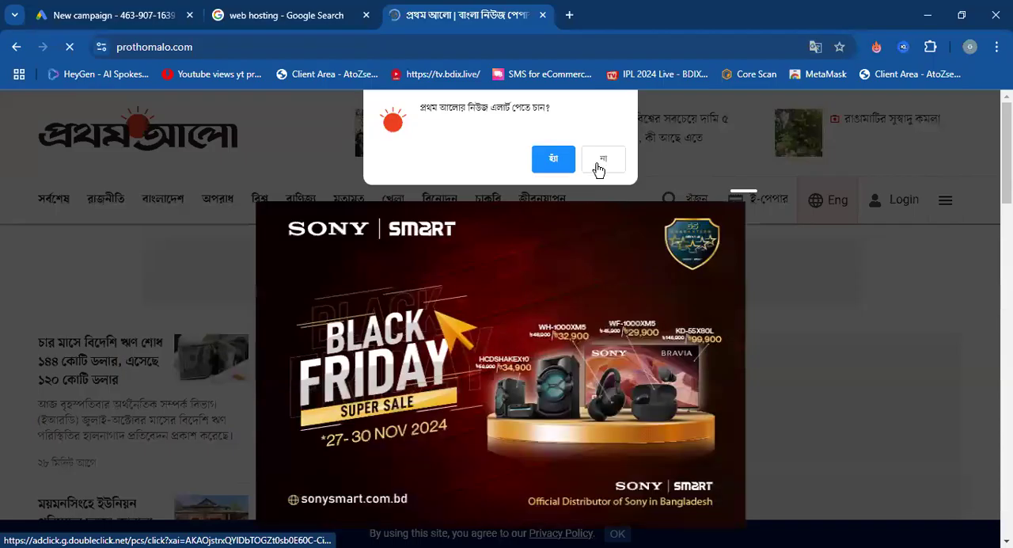
{"action": "left_click", "coordinate": [596, 159]}
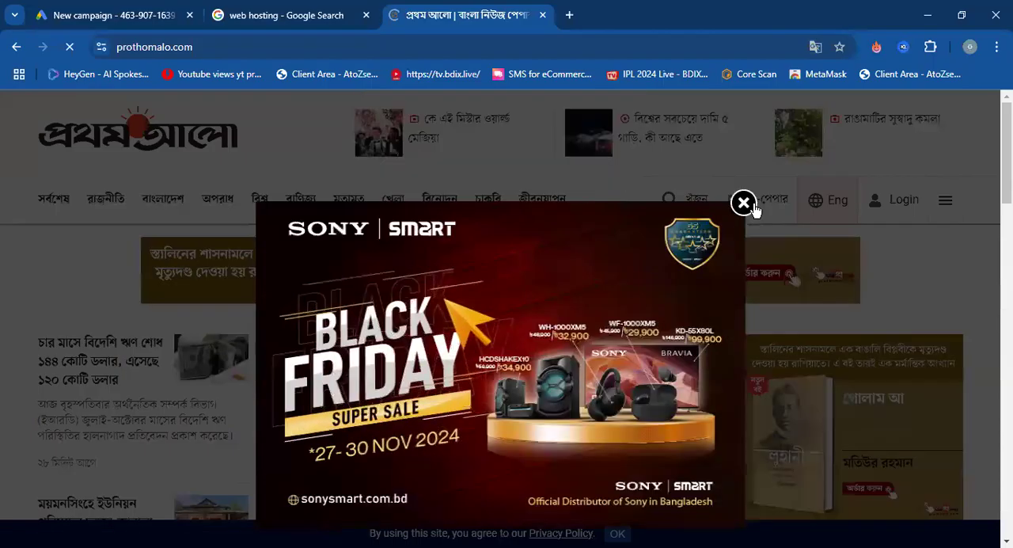
{"action": "left_click", "coordinate": [743, 204]}
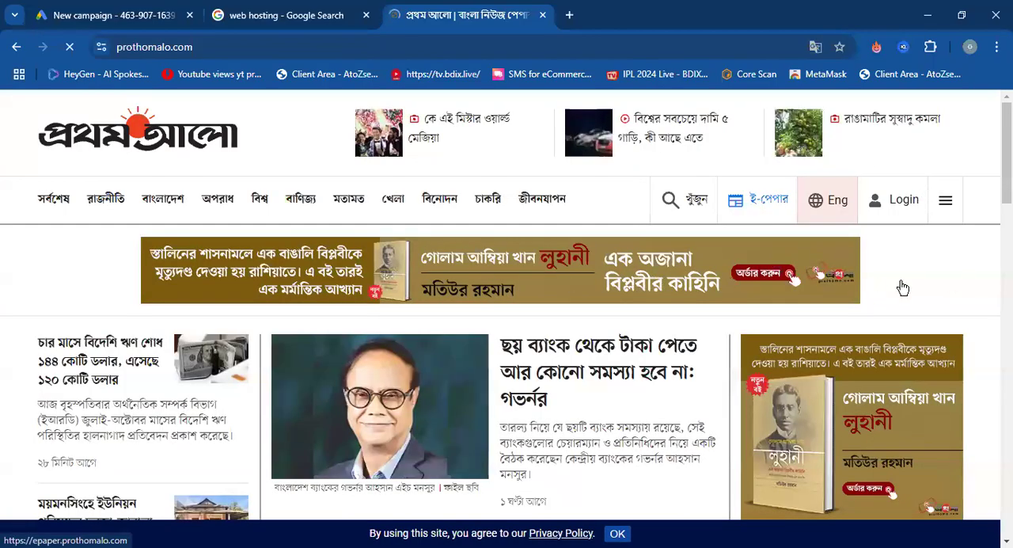
{"action": "scroll", "coordinate": [863, 234], "scroll_direction": "down", "scroll_amount": 5}
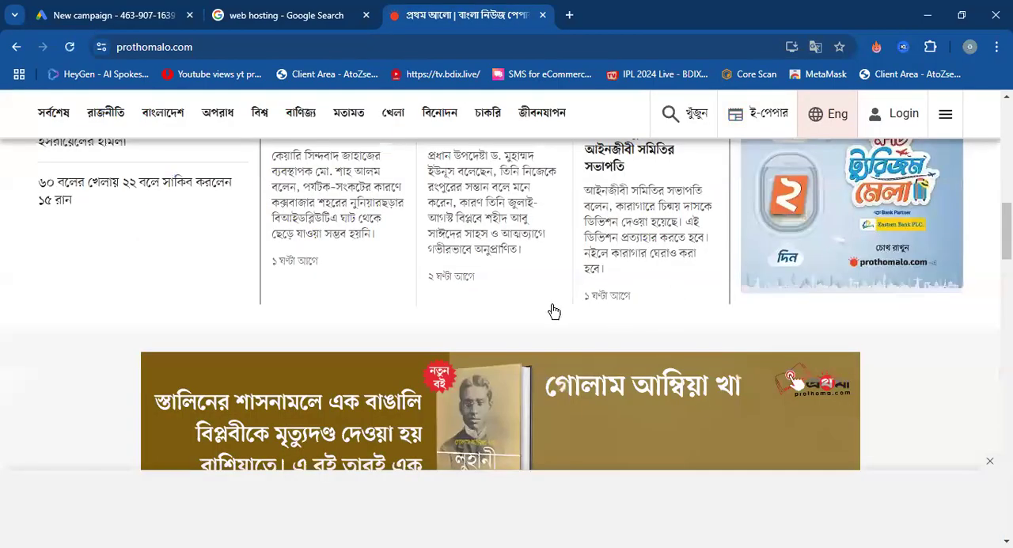
{"action": "scroll", "coordinate": [436, 198], "scroll_direction": "down", "scroll_amount": 5}
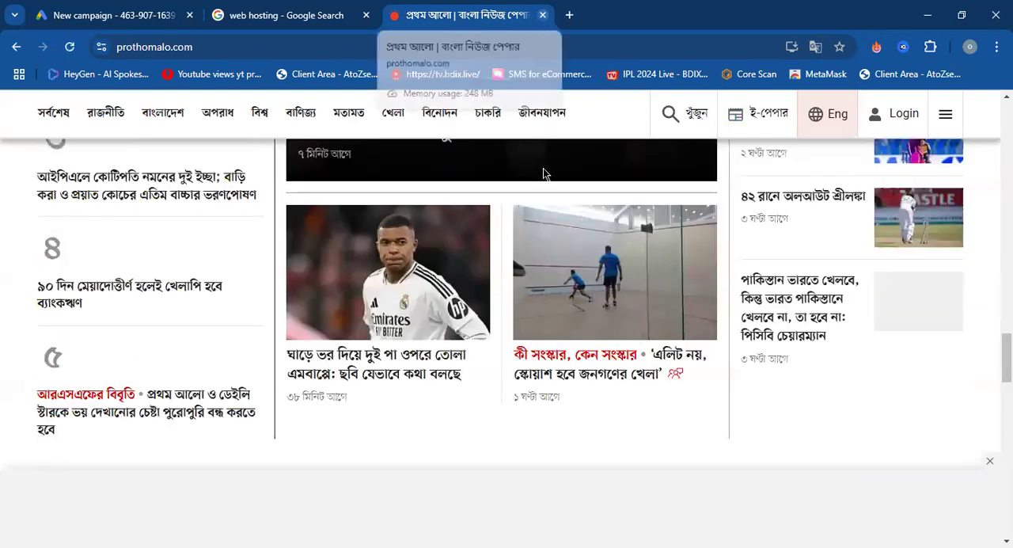
{"action": "key", "text": "ctrl+w"}
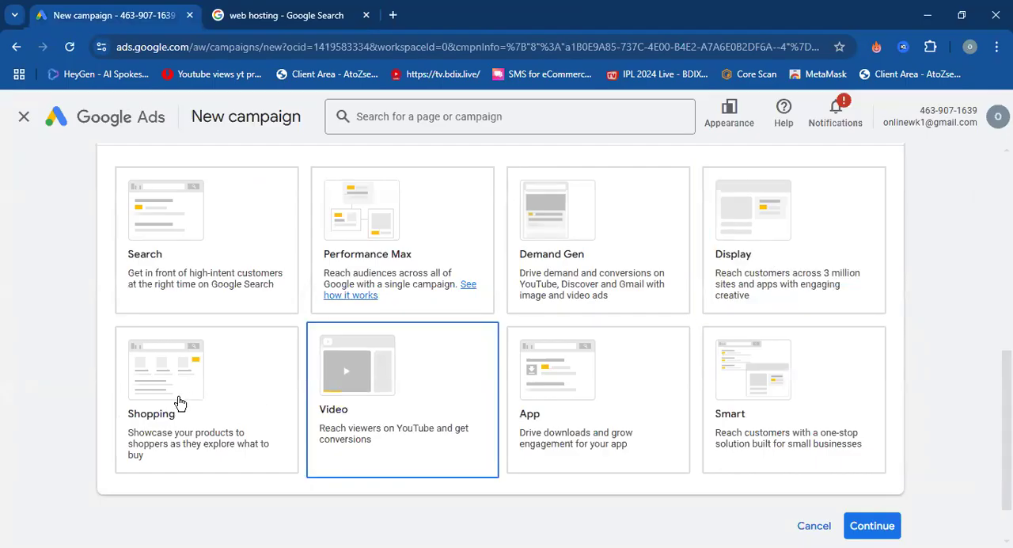
Review the Shopping campaign type and search Google for "cat food" to find example shopping ads.
{"action": "scroll", "coordinate": [179, 398], "scroll_direction": "down", "scroll_amount": 1}
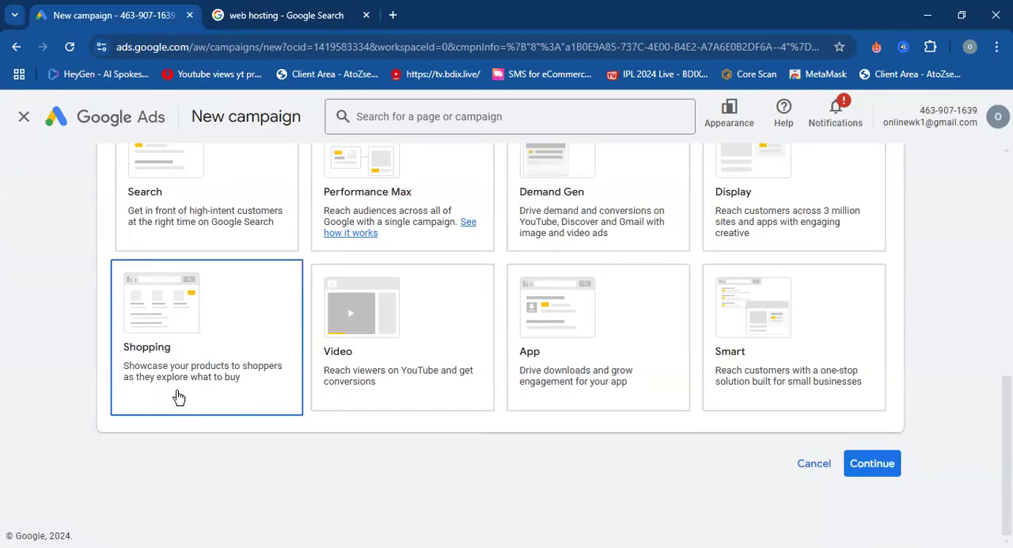
{"action": "left_click", "coordinate": [279, 8]}
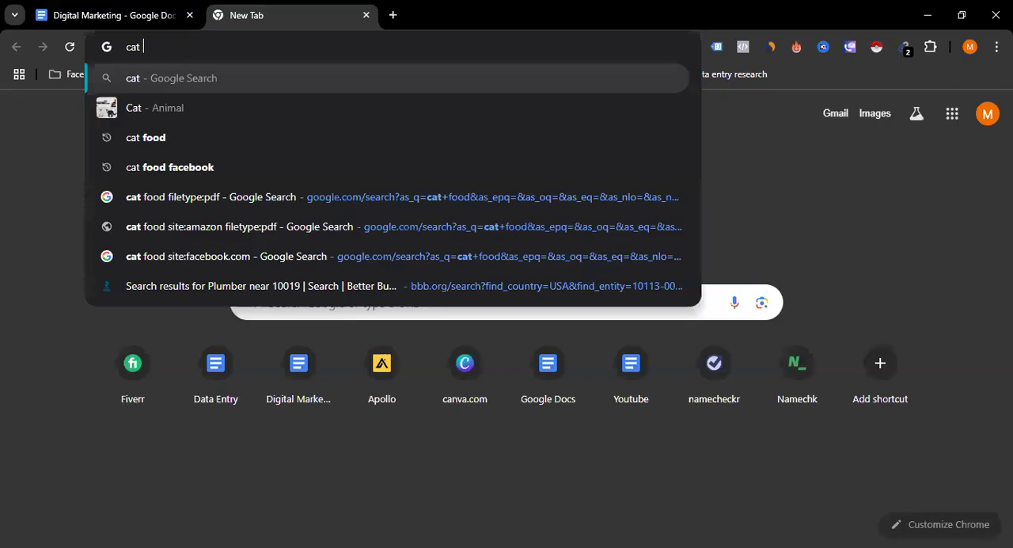
{"action": "type", "text": "food"}
{"action": "key", "text": "Return"}
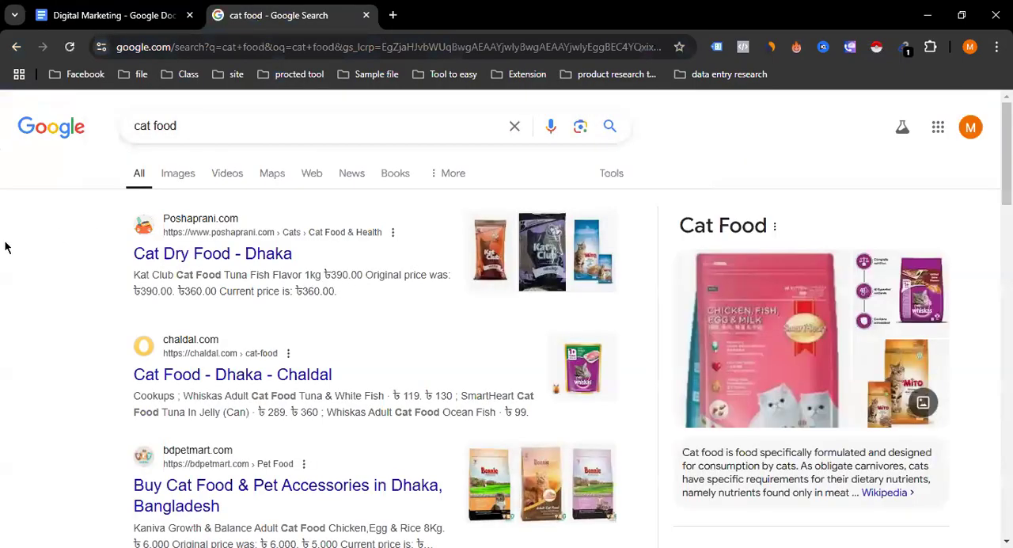
Open Advanced Search for the cat food query and go from there to the Google search settings.
{"action": "left_click", "coordinate": [453, 174]}
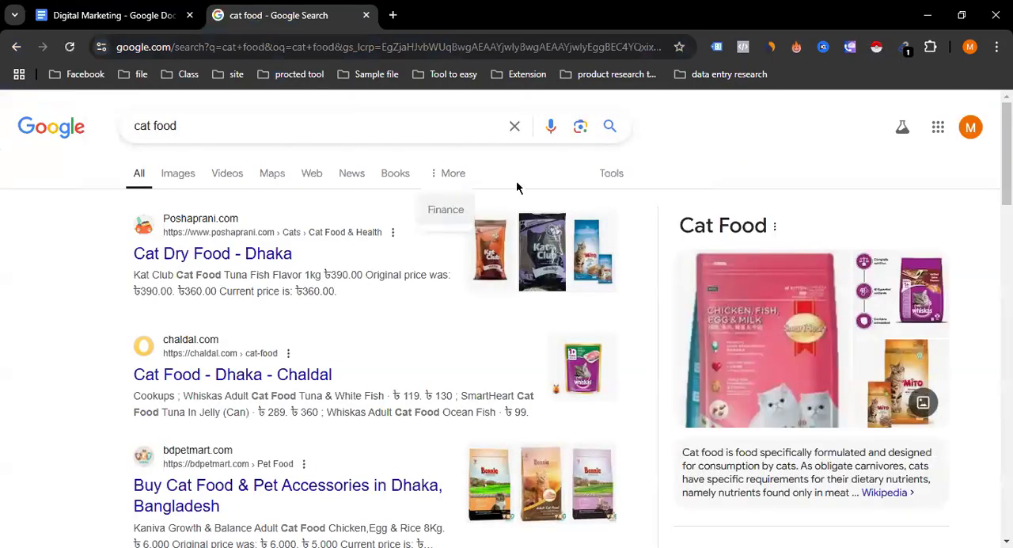
{"action": "left_click", "coordinate": [620, 177]}
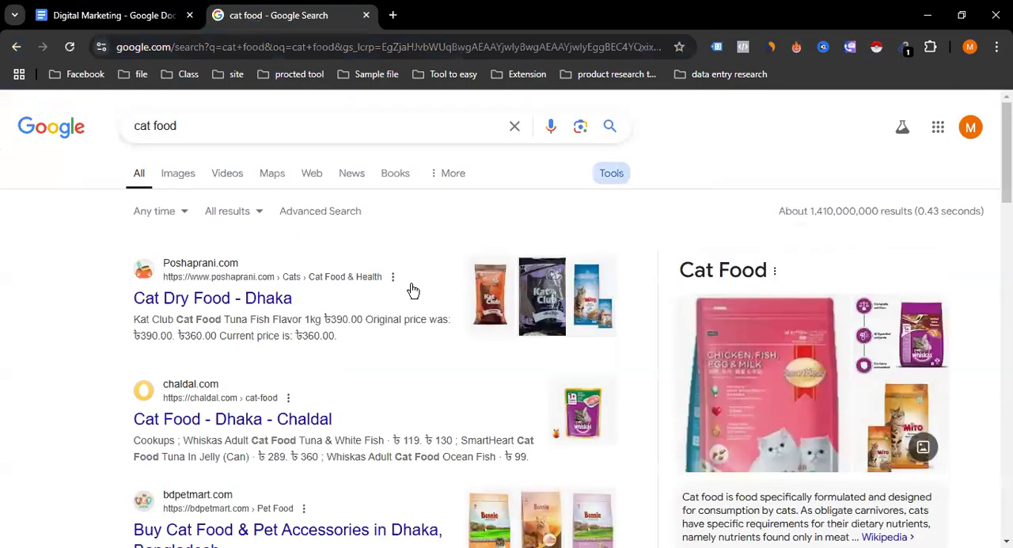
{"action": "left_click", "coordinate": [316, 212]}
{"action": "scroll", "coordinate": [224, 355], "scroll_direction": "down", "scroll_amount": 5}
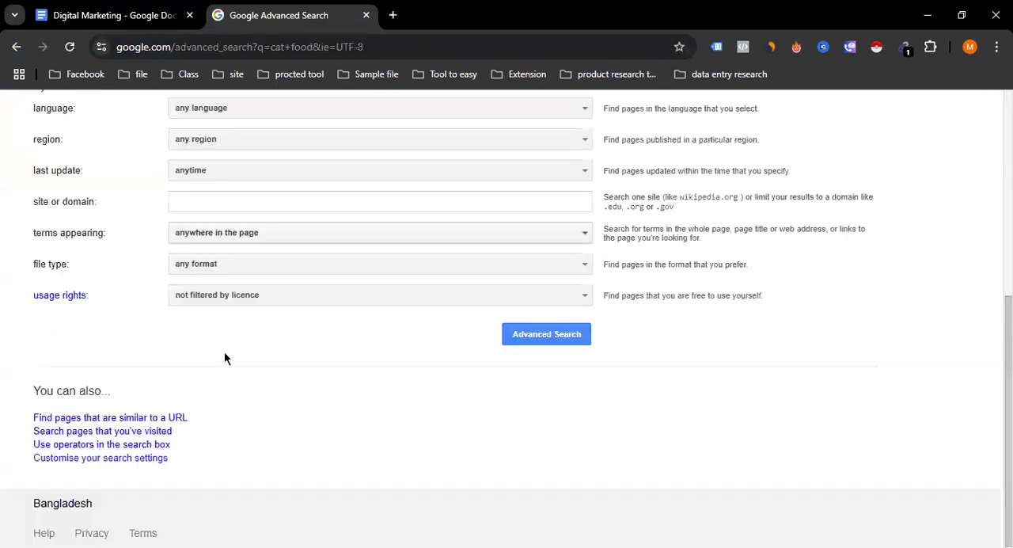
{"action": "left_click", "coordinate": [129, 461]}
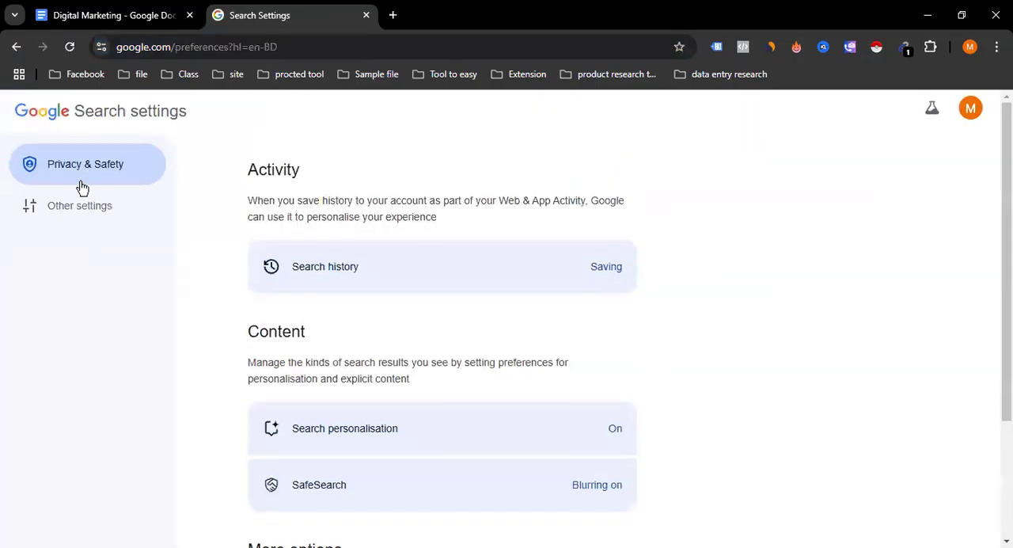
In the search settings' language and region options, set the results region to United States and confirm it.
{"action": "left_click", "coordinate": [113, 218]}
{"action": "left_click", "coordinate": [443, 296]}
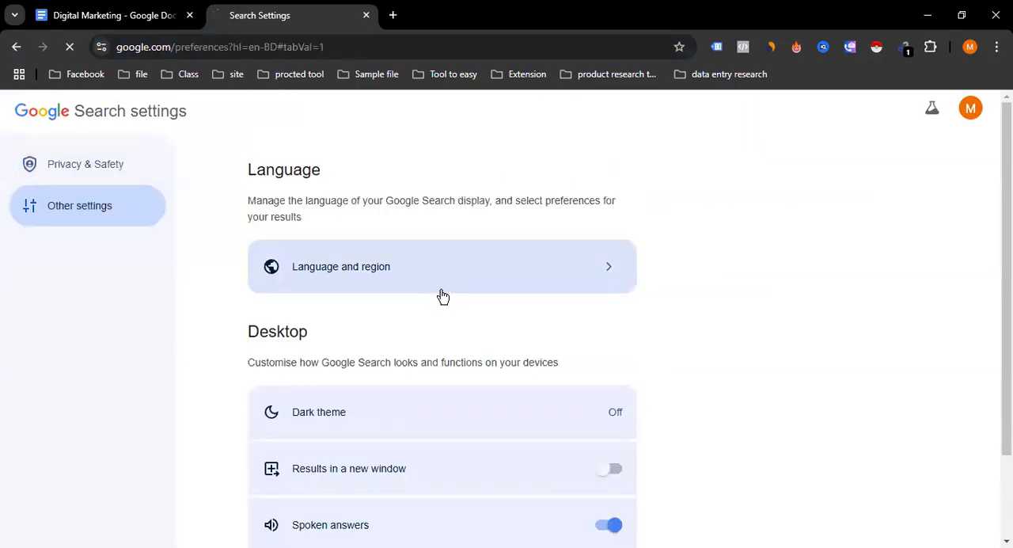
{"action": "scroll", "coordinate": [468, 291], "scroll_direction": "down", "scroll_amount": 1}
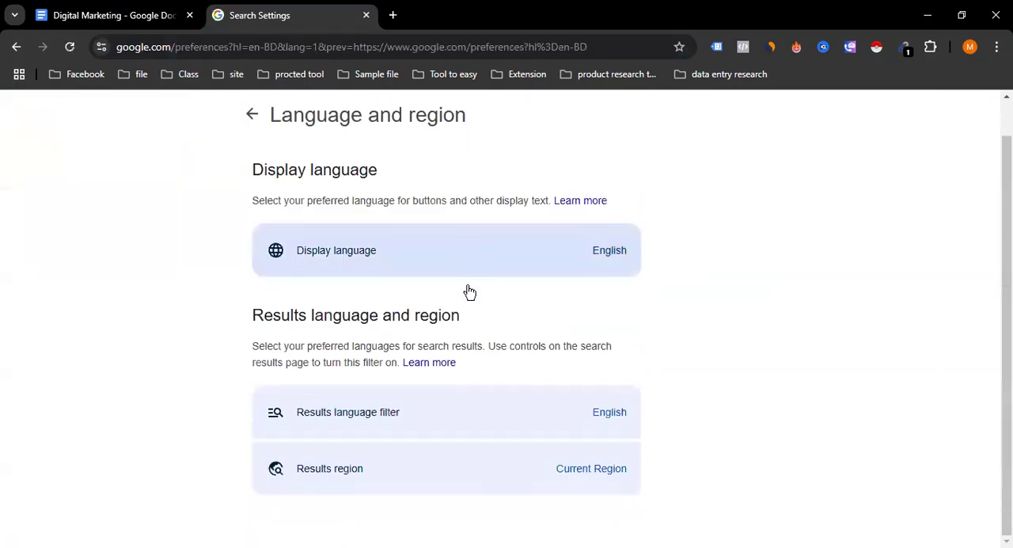
{"action": "left_click", "coordinate": [457, 470]}
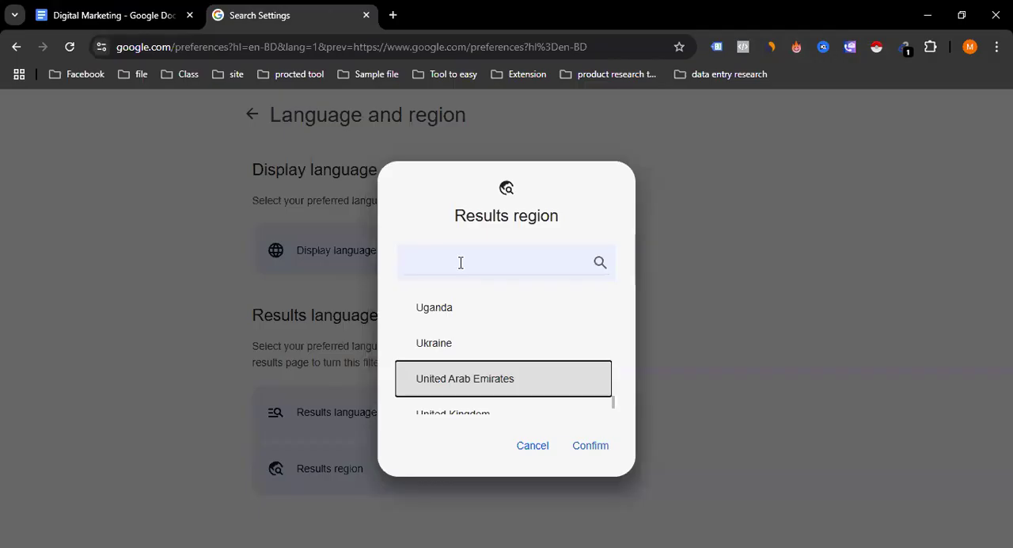
{"action": "scroll", "coordinate": [483, 400], "scroll_direction": "down", "scroll_amount": 1}
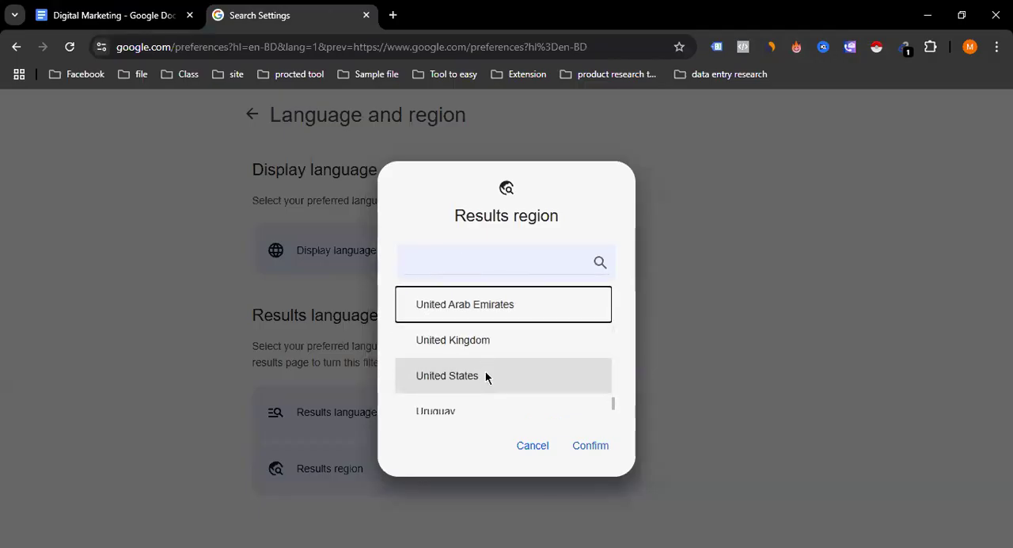
{"action": "left_click", "coordinate": [486, 378]}
{"action": "left_click", "coordinate": [600, 446]}
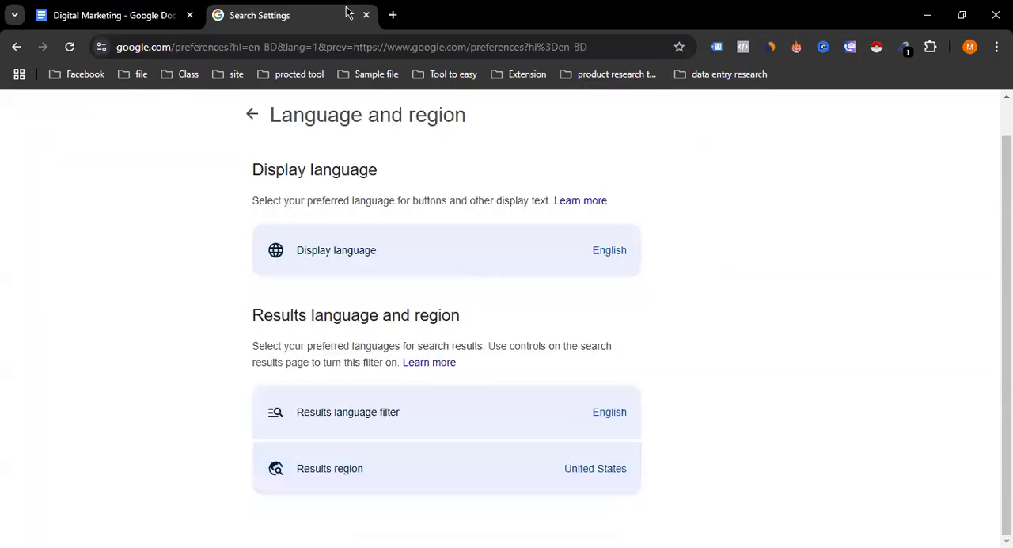
Search Google for "cat food" again in a new browser tab.
{"action": "left_click", "coordinate": [393, 15]}
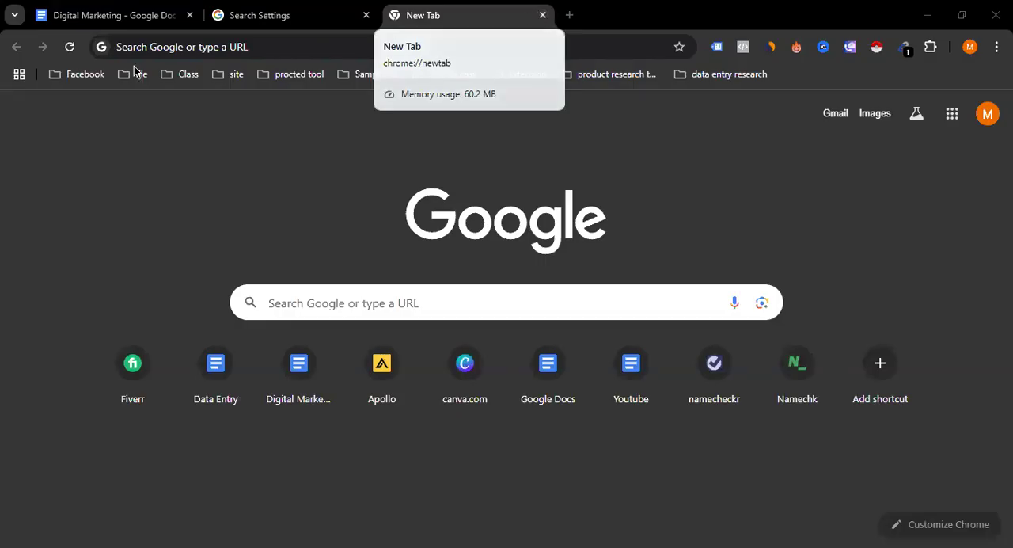
{"action": "left_click", "coordinate": [128, 38]}
{"action": "left_click", "coordinate": [145, 86]}
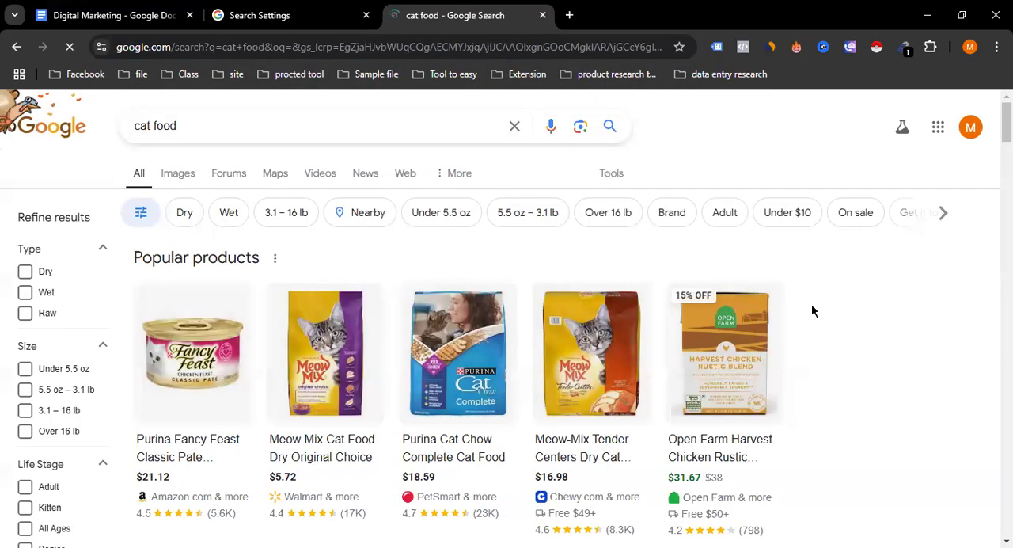
Examine the product listings for cat food as Shopping ad examples, including their images, prices, stores and ratings.
{"action": "scroll", "coordinate": [385, 372], "scroll_direction": "down", "scroll_amount": 4}
{"action": "scroll", "coordinate": [384, 364], "scroll_direction": "up", "scroll_amount": 3}
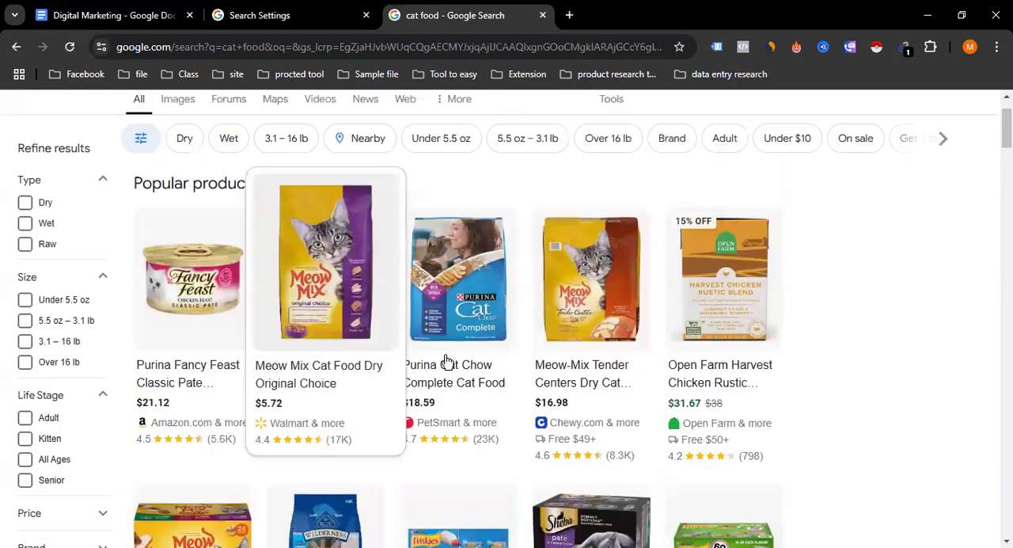
{"action": "scroll", "coordinate": [249, 373], "scroll_direction": "up", "scroll_amount": 1}
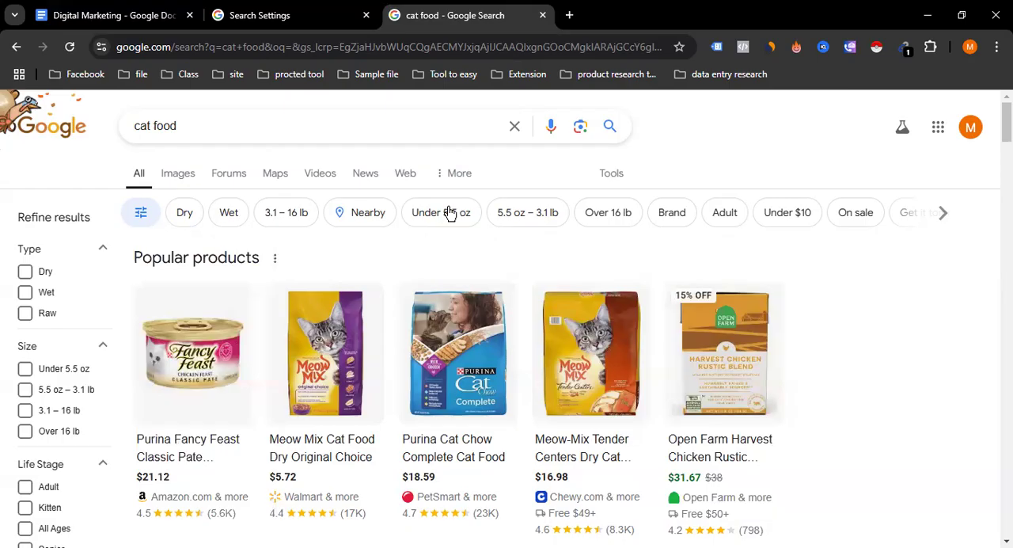
{"action": "scroll", "coordinate": [866, 338], "scroll_direction": "down", "scroll_amount": 1}
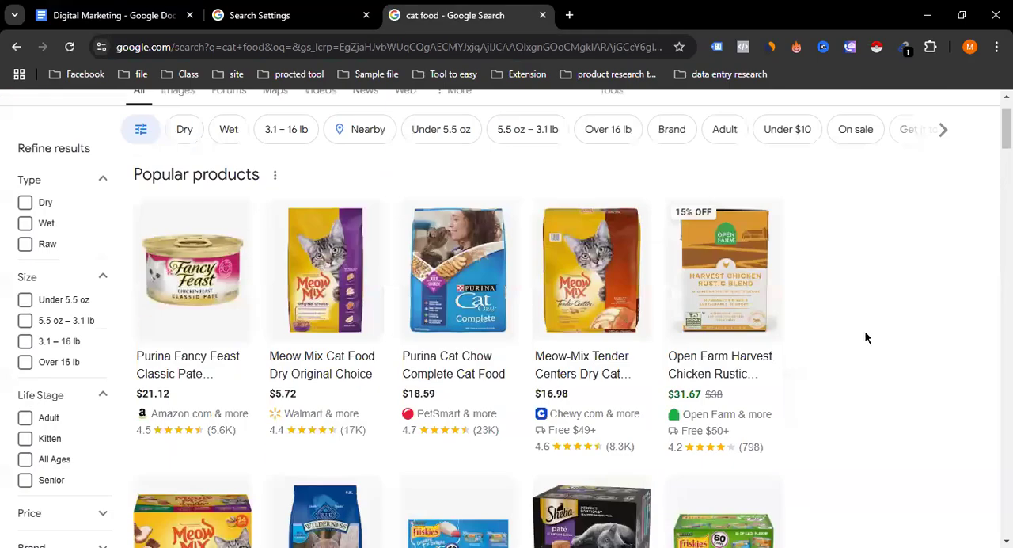
{"action": "scroll", "coordinate": [681, 299], "scroll_direction": "down", "scroll_amount": 2}
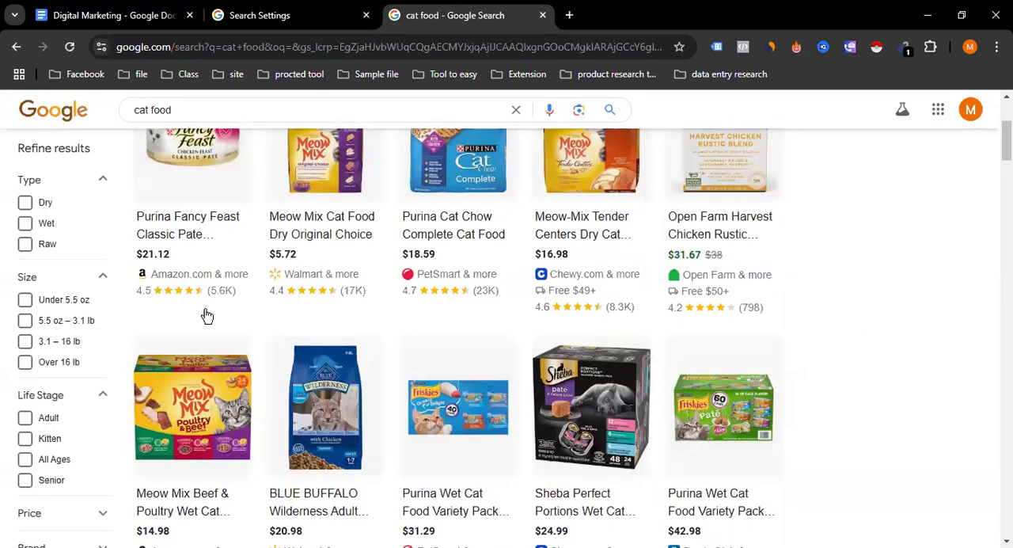
{"action": "scroll", "coordinate": [207, 316], "scroll_direction": "down", "scroll_amount": 2}
{"action": "scroll", "coordinate": [844, 372], "scroll_direction": "down", "scroll_amount": 1}
{"action": "scroll", "coordinate": [844, 366], "scroll_direction": "up", "scroll_amount": 1}
{"action": "mouse_move", "coordinate": [172, 391]}
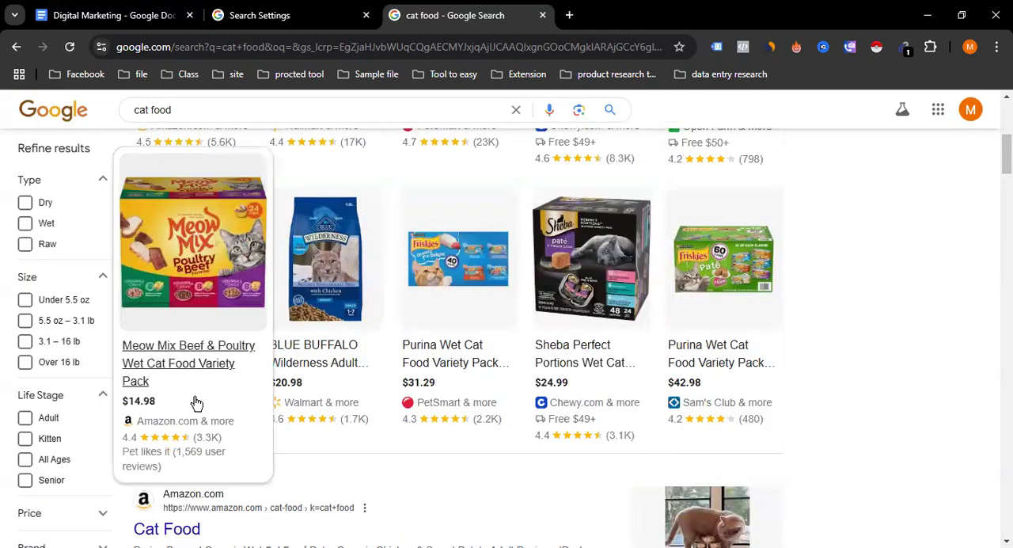
{"action": "scroll", "coordinate": [261, 401], "scroll_direction": "up", "scroll_amount": 1}
{"action": "mouse_move", "coordinate": [335, 416]}
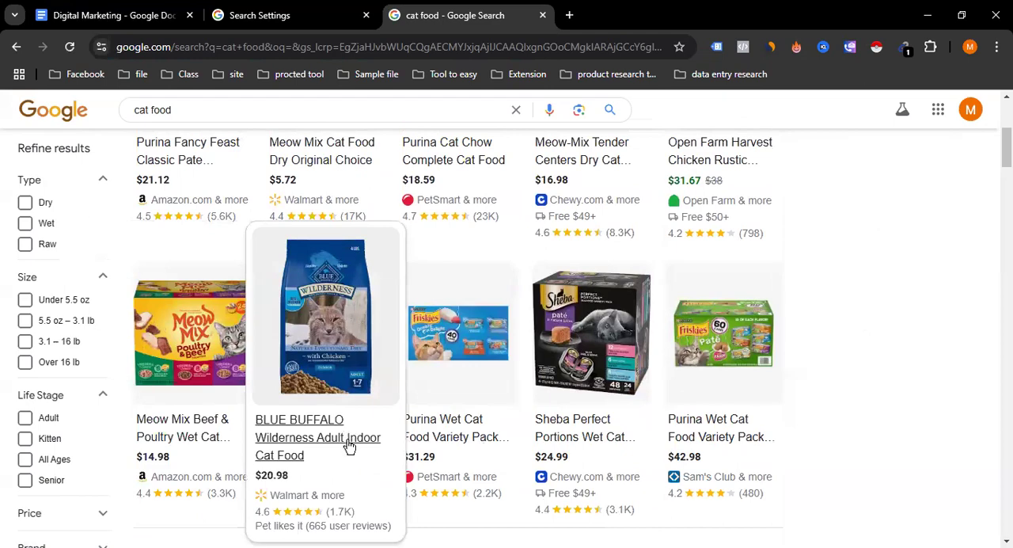
{"action": "scroll", "coordinate": [327, 447], "scroll_direction": "up", "scroll_amount": 3}
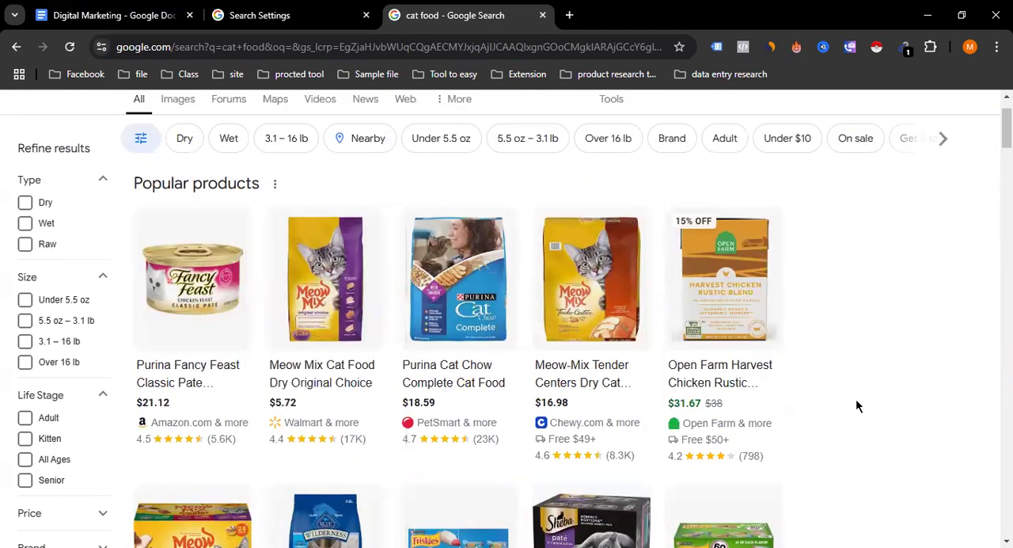
{"action": "scroll", "coordinate": [857, 402], "scroll_direction": "down", "scroll_amount": 9}
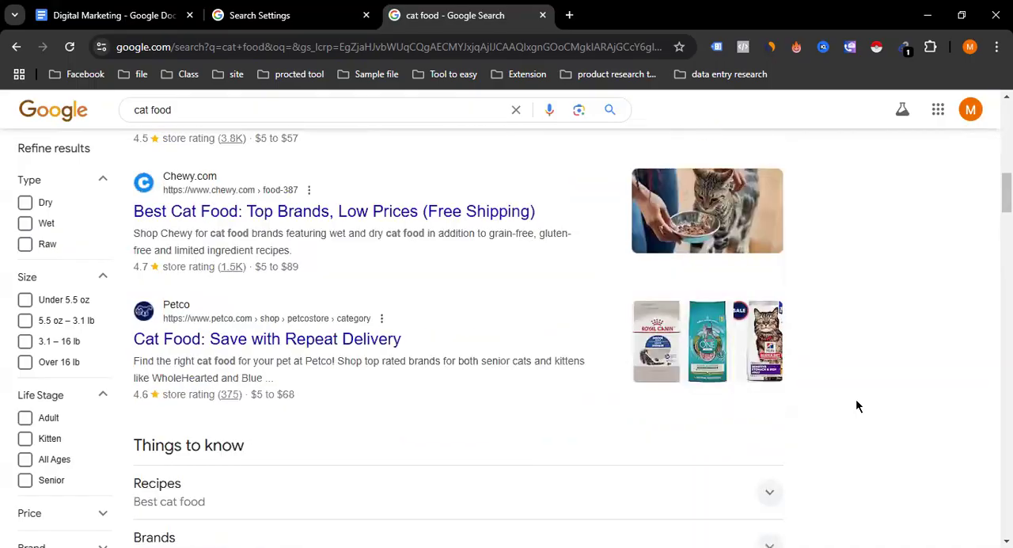
{"action": "scroll", "coordinate": [856, 400], "scroll_direction": "up", "scroll_amount": 9}
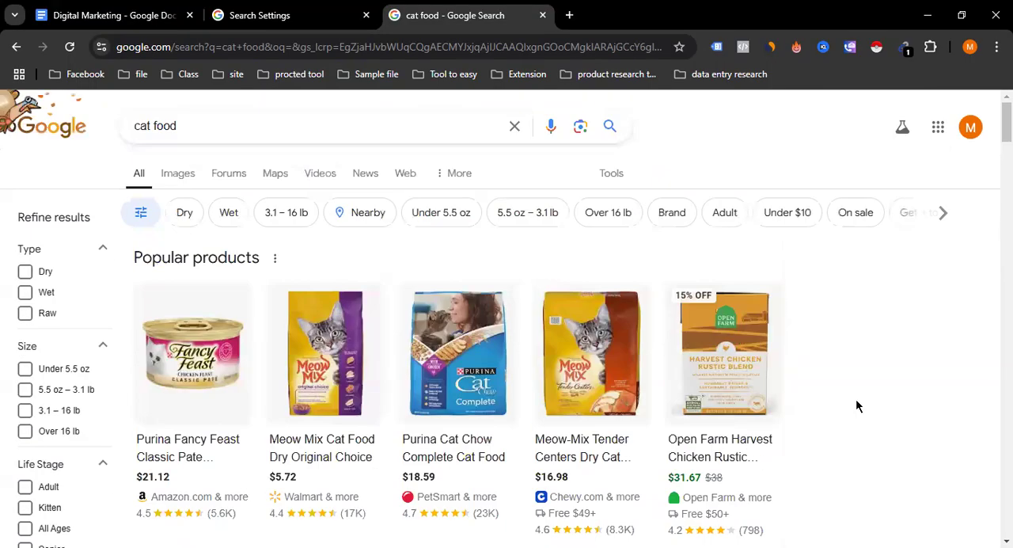
{"action": "scroll", "coordinate": [409, 414], "scroll_direction": "down", "scroll_amount": 2}
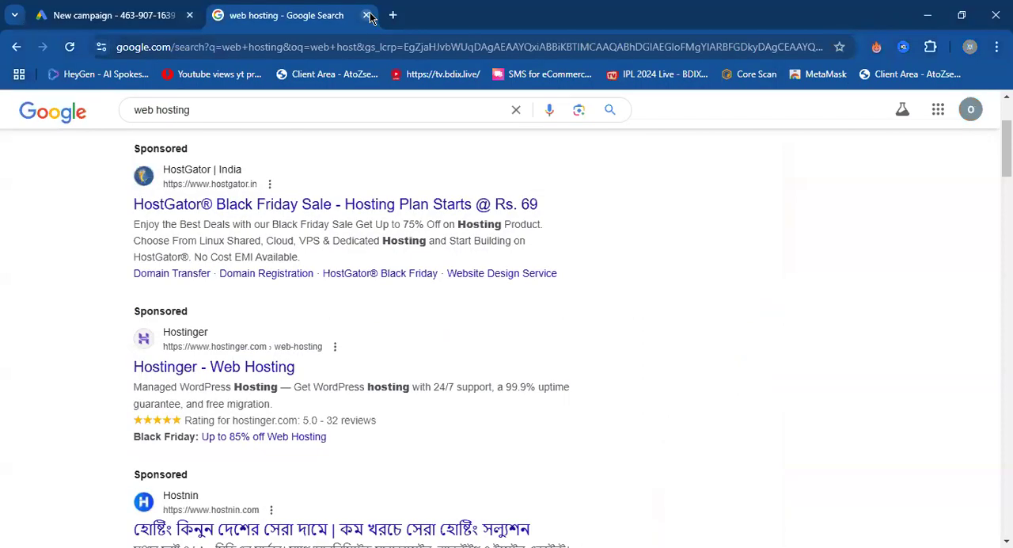
Close the web hosting results, review the Shopping, Video, App and Smart types in Google Ads, and select Search as the campaign type.
{"action": "left_click", "coordinate": [369, 15]}
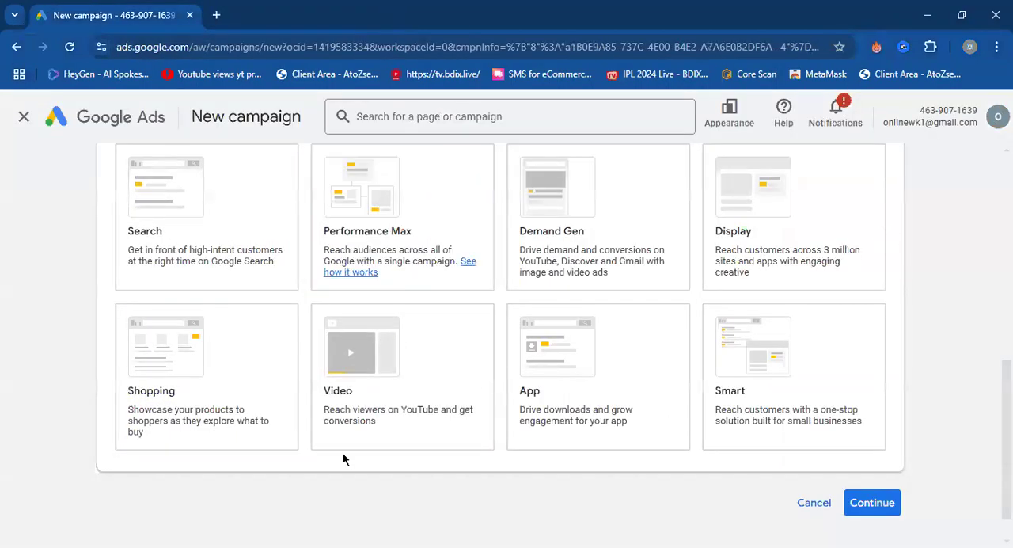
{"action": "left_click", "coordinate": [183, 413]}
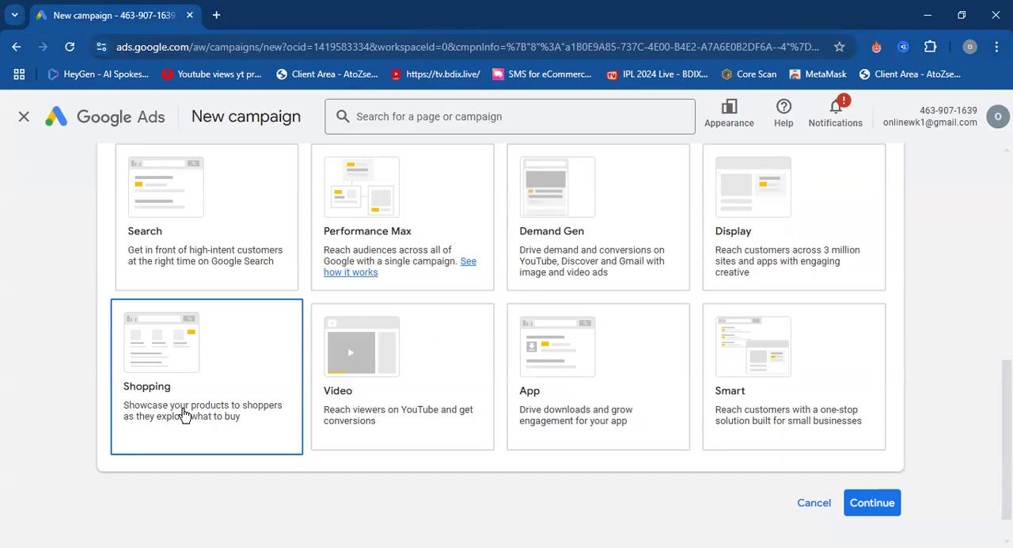
{"action": "left_click", "coordinate": [387, 371]}
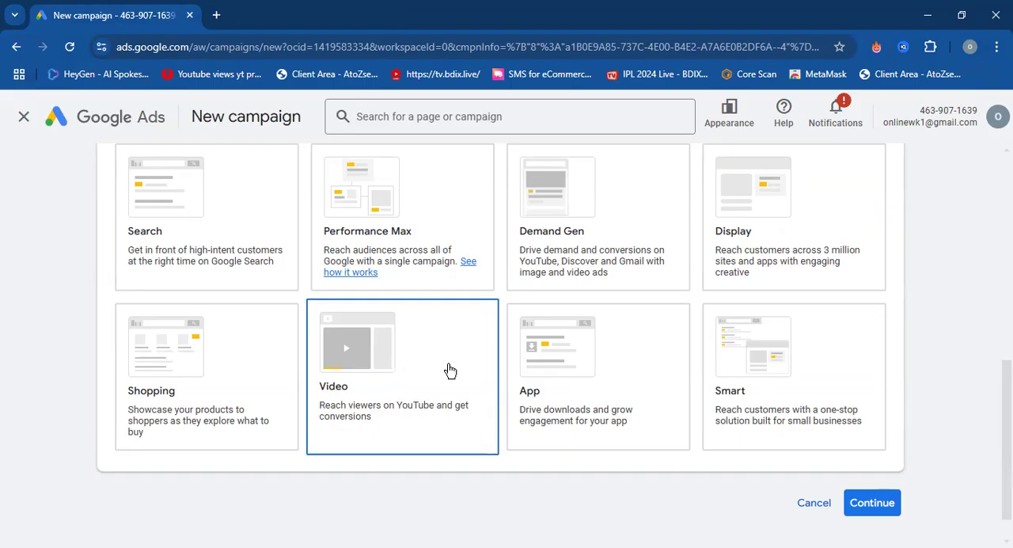
{"action": "left_click", "coordinate": [582, 371]}
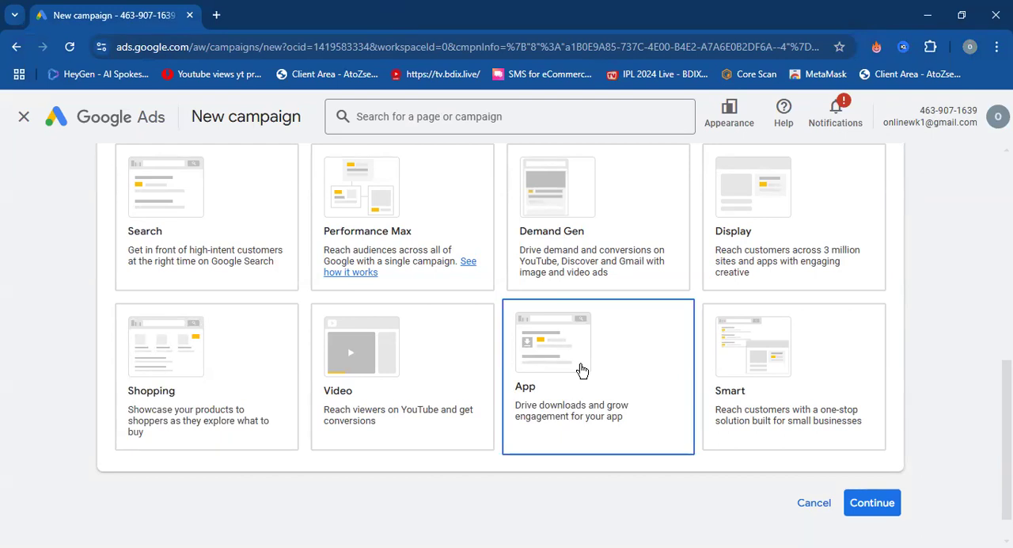
{"action": "left_click", "coordinate": [764, 429]}
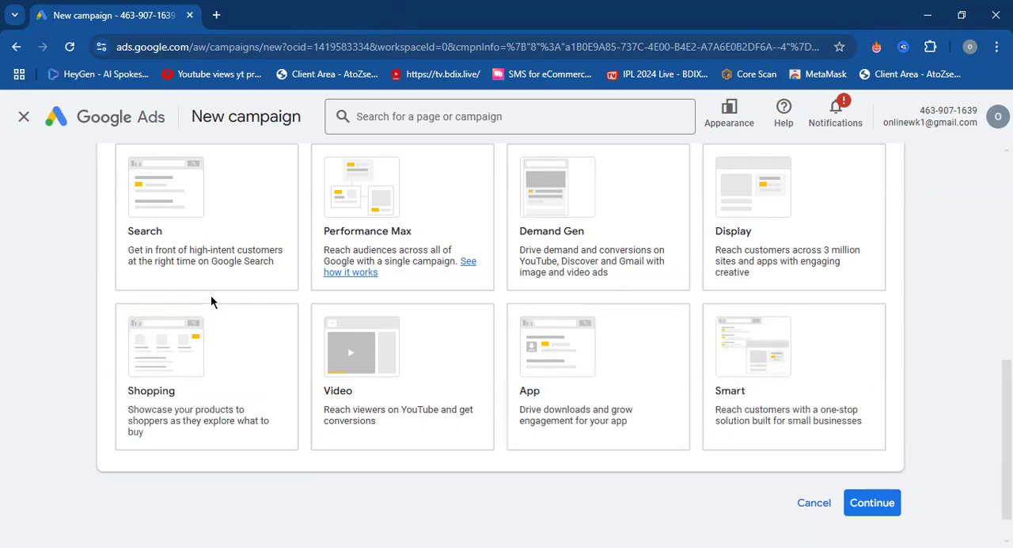
{"action": "left_click", "coordinate": [250, 237]}
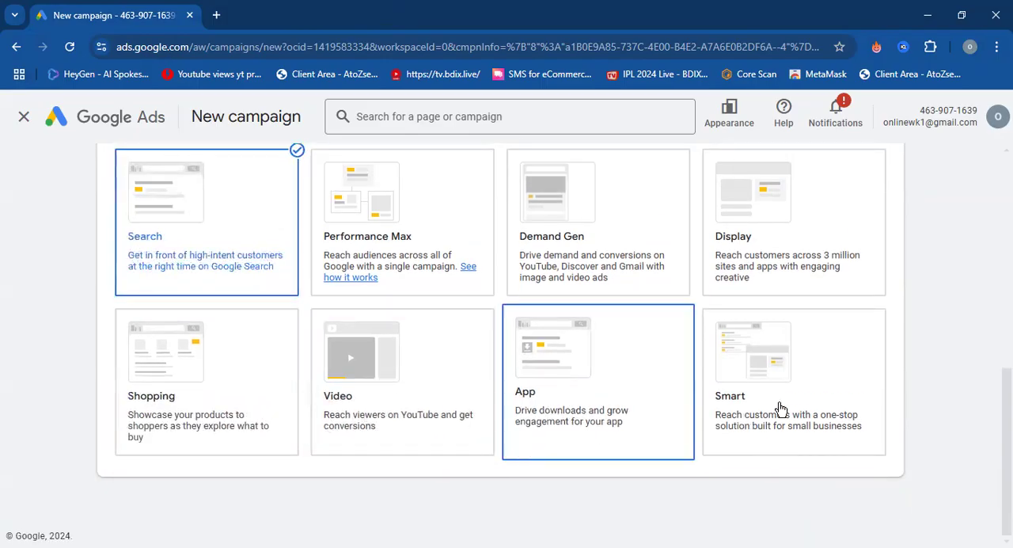
Examine the campaign objectives, the campaign types and the result options offered for the Search campaign.
{"action": "scroll", "coordinate": [802, 377], "scroll_direction": "up", "scroll_amount": 4}
{"action": "scroll", "coordinate": [866, 376], "scroll_direction": "down", "scroll_amount": 4}
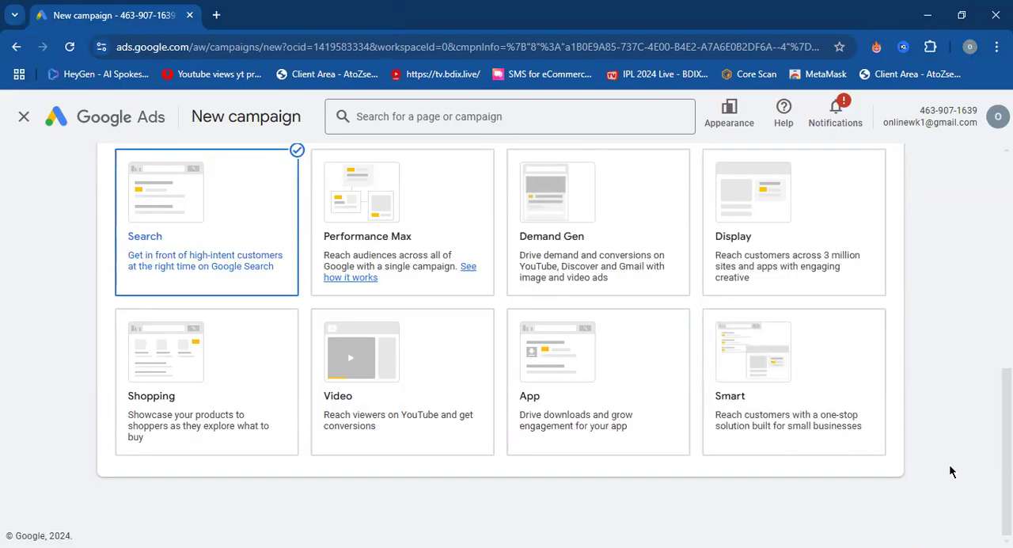
{"action": "scroll", "coordinate": [946, 462], "scroll_direction": "up", "scroll_amount": 6}
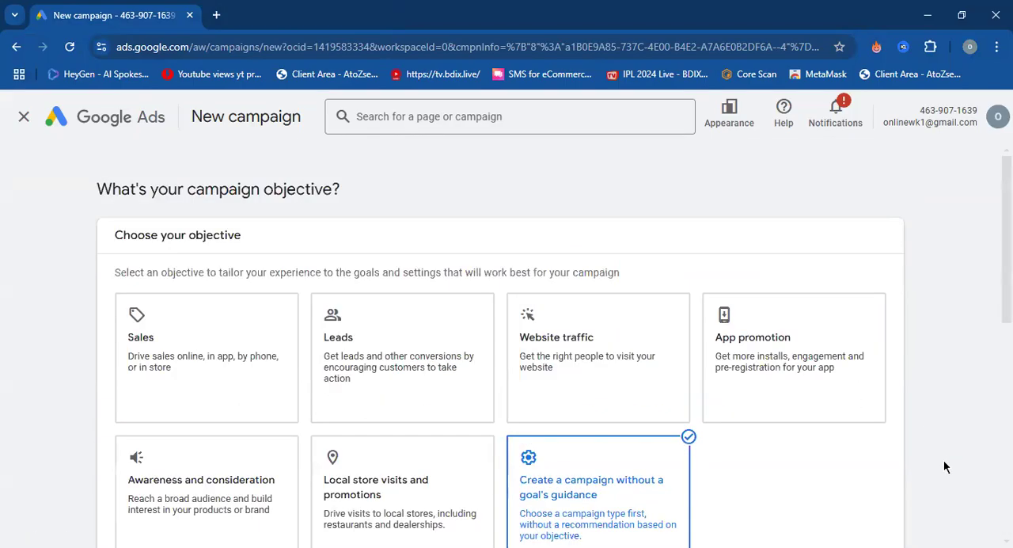
{"action": "scroll", "coordinate": [603, 252], "scroll_direction": "down", "scroll_amount": 1}
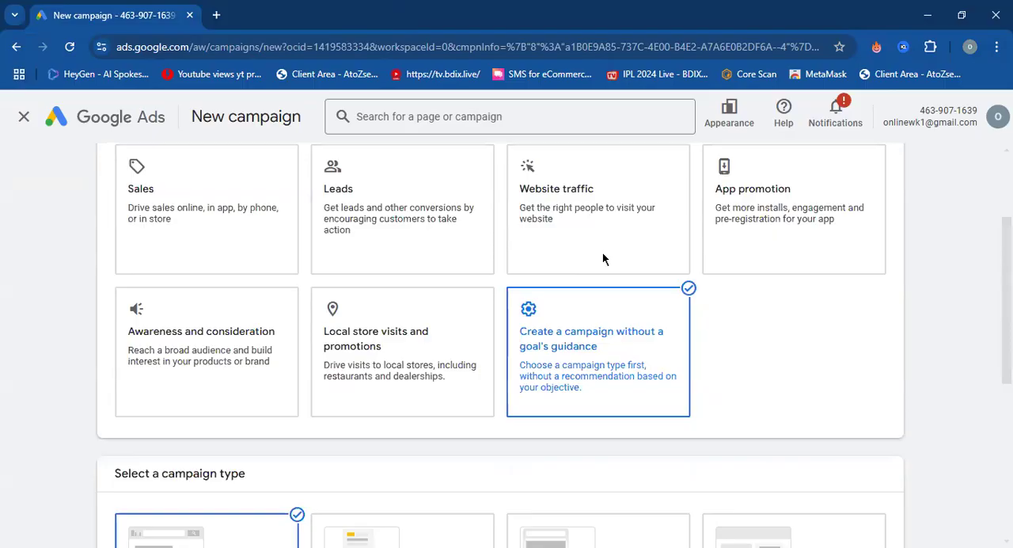
{"action": "scroll", "coordinate": [402, 501], "scroll_direction": "down", "scroll_amount": 5}
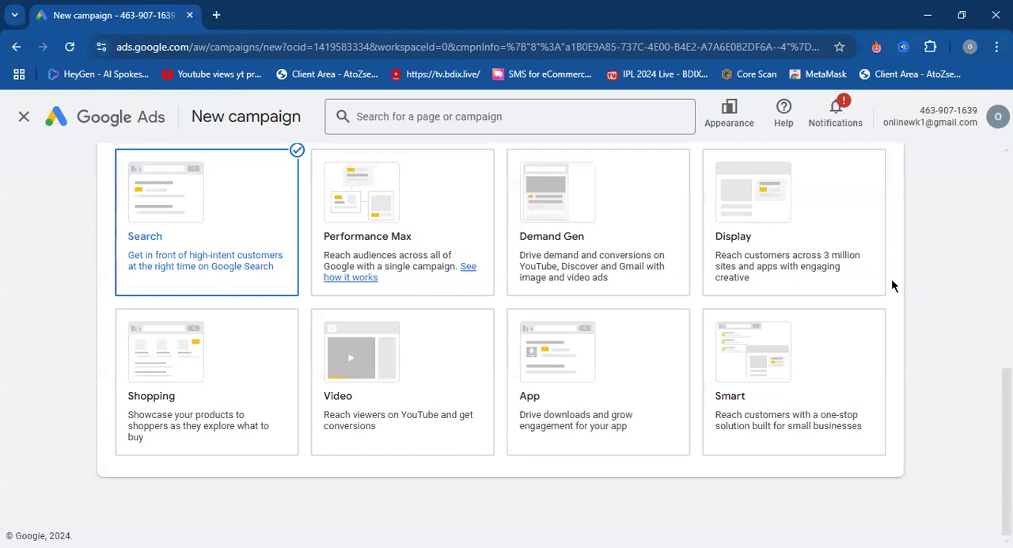
{"action": "scroll", "coordinate": [899, 288], "scroll_direction": "up", "scroll_amount": 5}
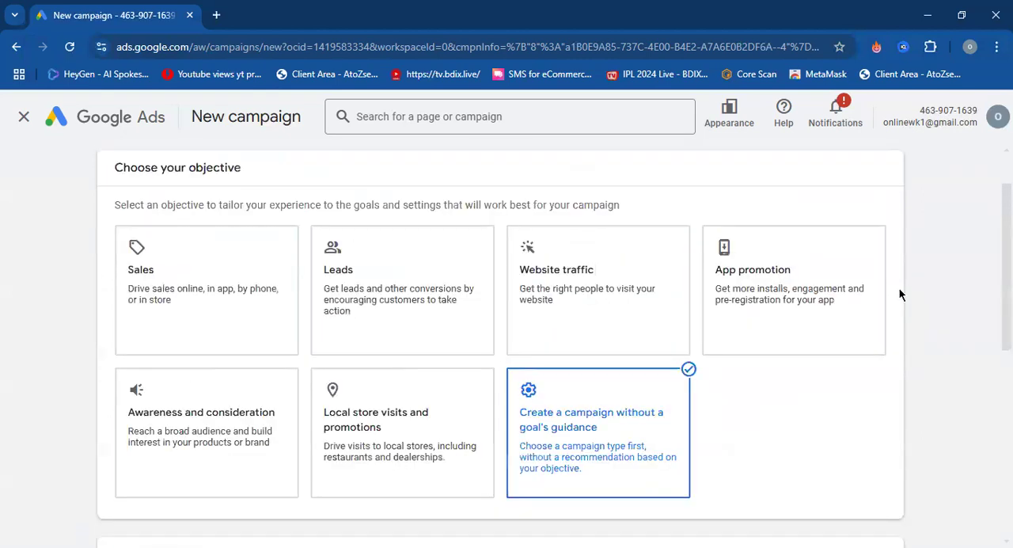
{"action": "scroll", "coordinate": [899, 288], "scroll_direction": "down", "scroll_amount": 5}
{"action": "scroll", "coordinate": [945, 355], "scroll_direction": "down", "scroll_amount": 2}
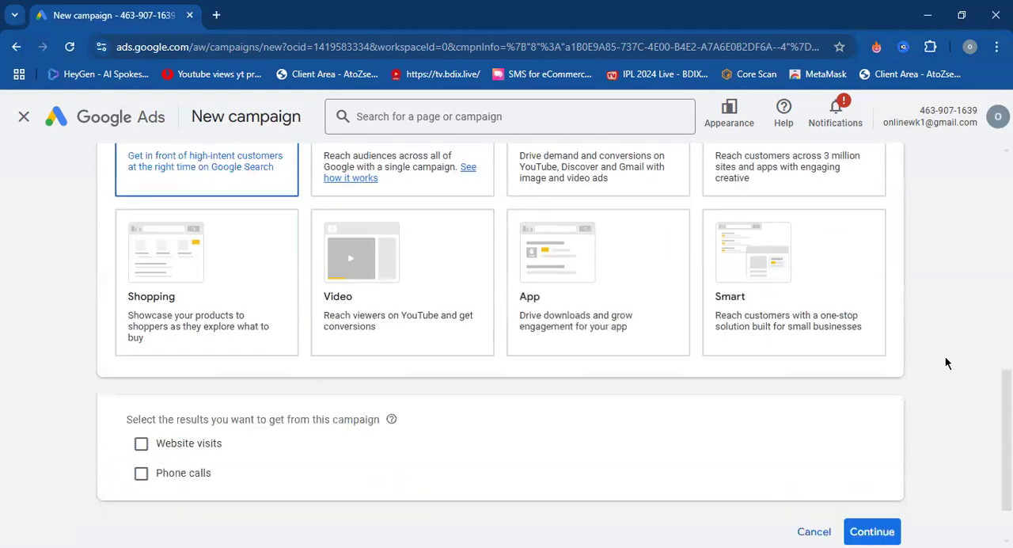
{"action": "key", "text": "ctrl+minus"}
{"action": "scroll", "coordinate": [930, 351], "scroll_direction": "up", "scroll_amount": 3}
{"action": "scroll", "coordinate": [930, 356], "scroll_direction": "down", "scroll_amount": 3}
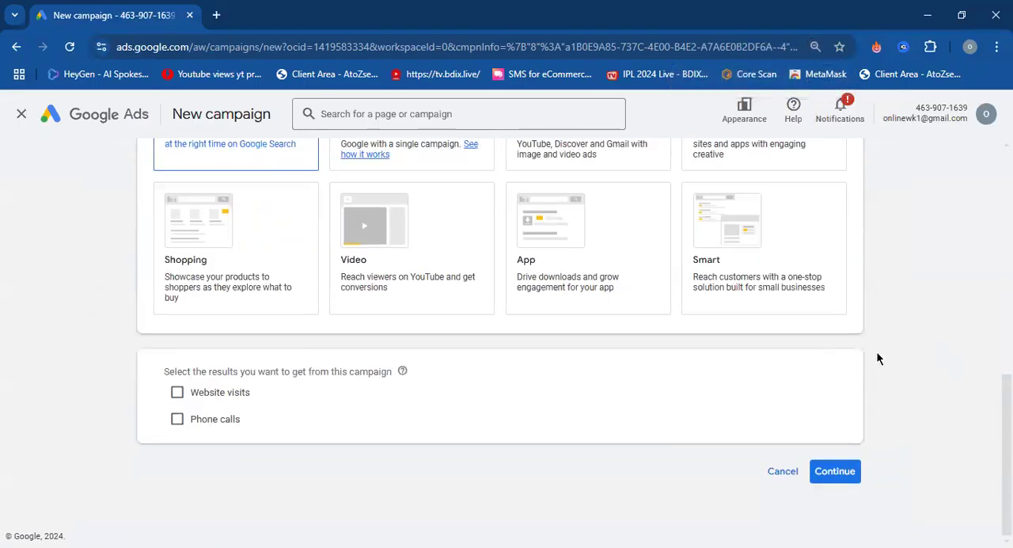
{"action": "scroll", "coordinate": [877, 358], "scroll_direction": "up", "scroll_amount": 4}
{"action": "key", "text": "ctrl+plus"}
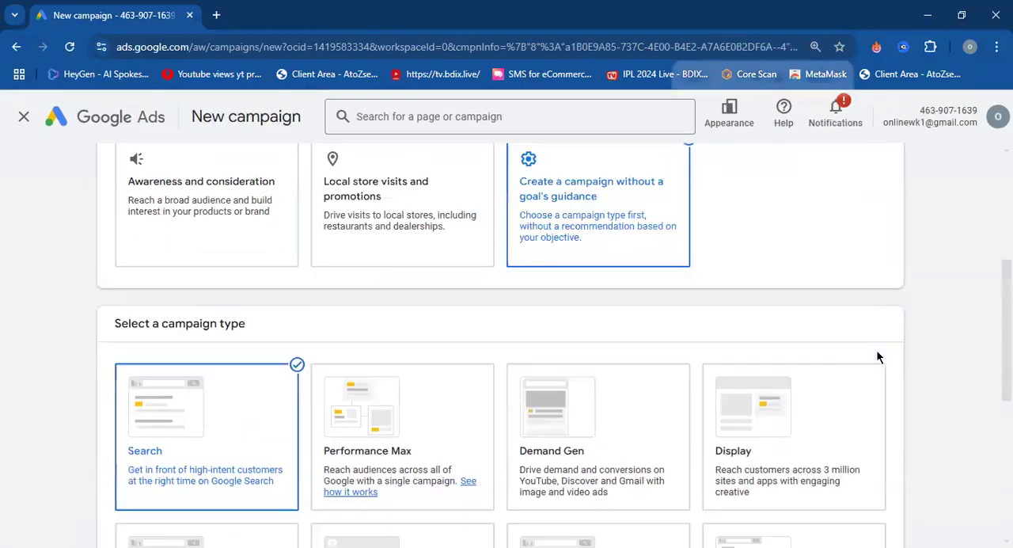
{"action": "scroll", "coordinate": [876, 351], "scroll_direction": "down", "scroll_amount": 5}
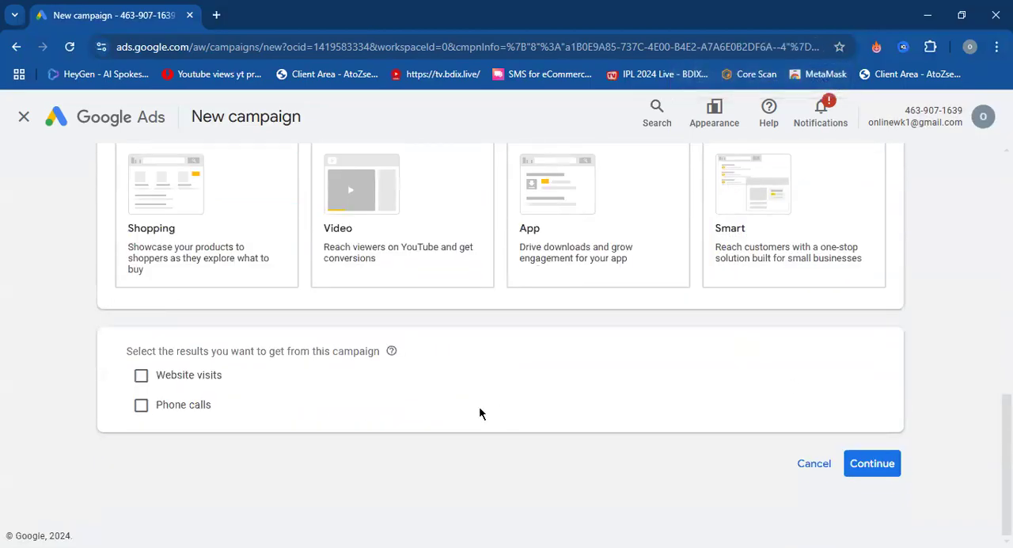
{"action": "scroll", "coordinate": [480, 411], "scroll_direction": "up", "scroll_amount": 2}
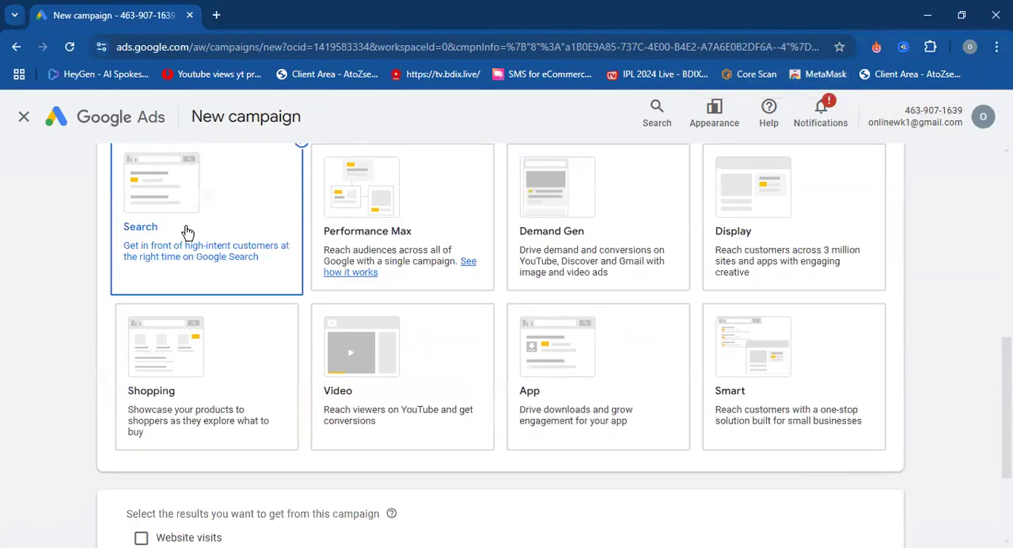
Choose website visits as the result for the campaign, enter fiverr.com as the business's website, and continue.
{"action": "scroll", "coordinate": [174, 238], "scroll_direction": "down", "scroll_amount": 2}
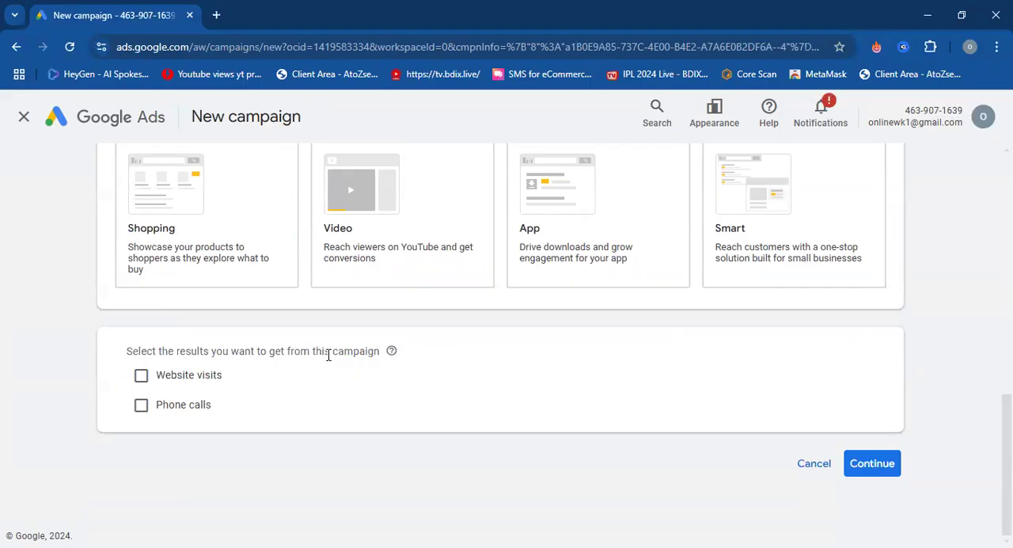
{"action": "left_click", "coordinate": [142, 378]}
{"action": "left_click", "coordinate": [293, 401]}
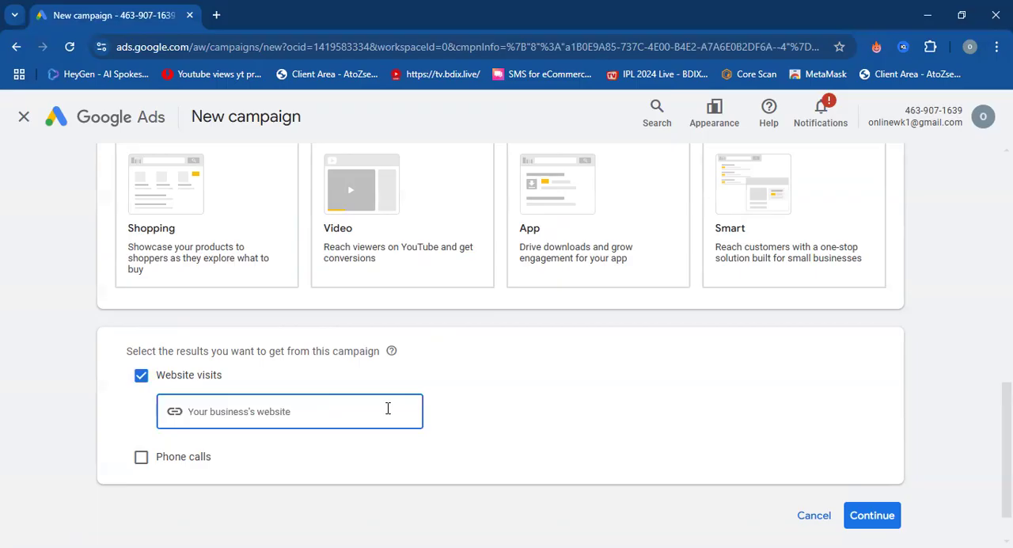
{"action": "type", "text": "fi"}
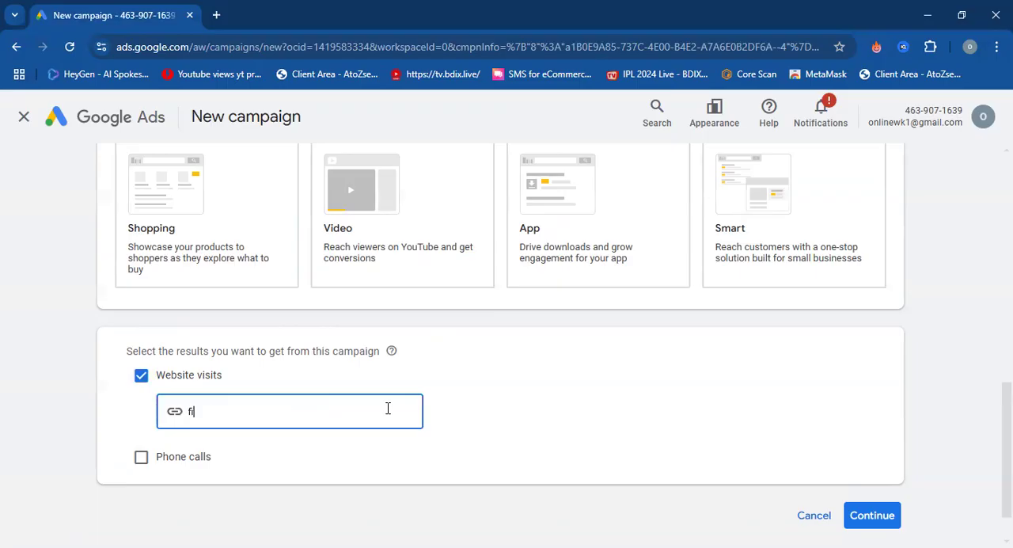
{"action": "type", "text": "verr.com"}
{"action": "left_click", "coordinate": [465, 404]}
{"action": "left_click", "coordinate": [873, 518]}
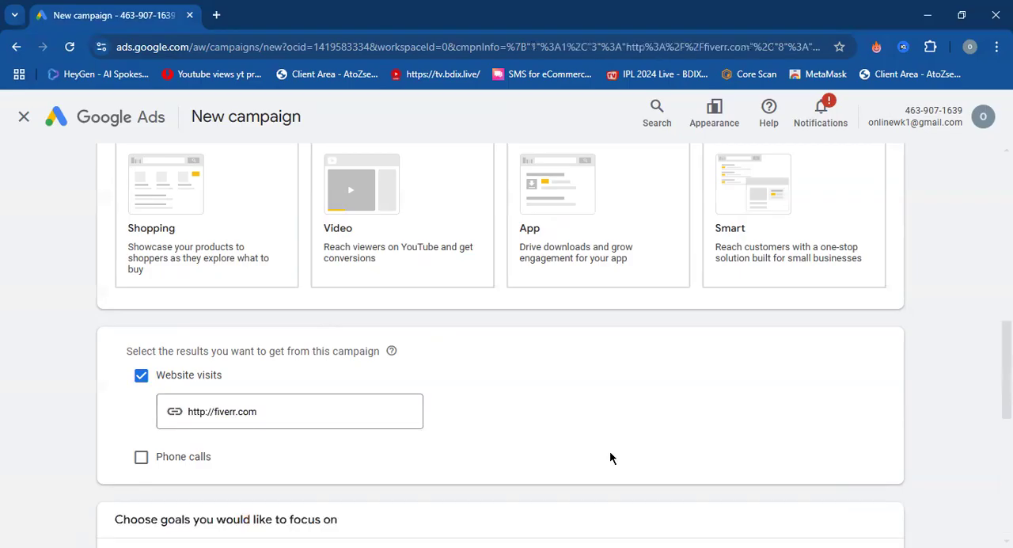
Examine the focus goals offered for the campaign, including purchase, form submissions, sign up and page view.
{"action": "scroll", "coordinate": [610, 454], "scroll_direction": "down", "scroll_amount": 4}
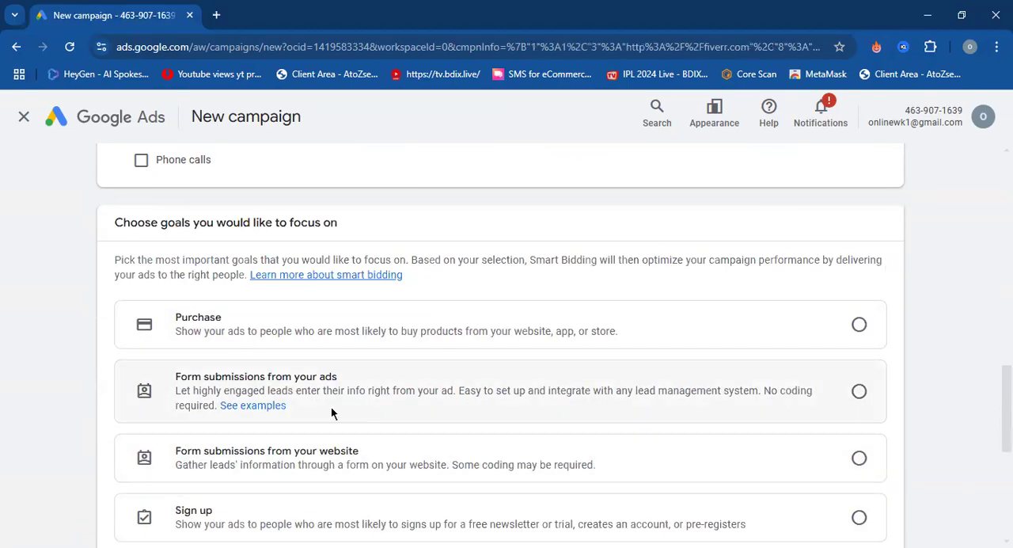
{"action": "scroll", "coordinate": [331, 405], "scroll_direction": "up", "scroll_amount": 3}
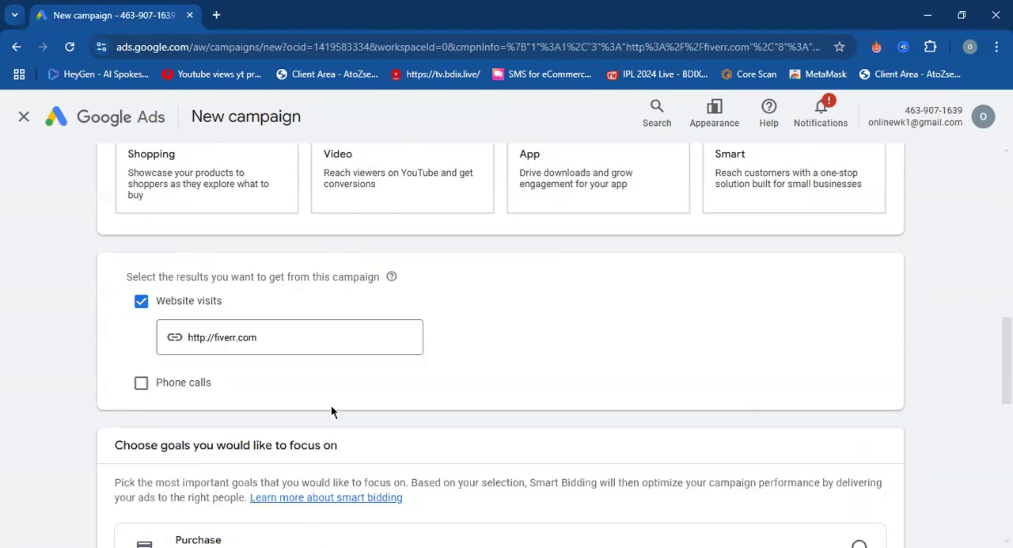
{"action": "scroll", "coordinate": [331, 409], "scroll_direction": "up", "scroll_amount": 4}
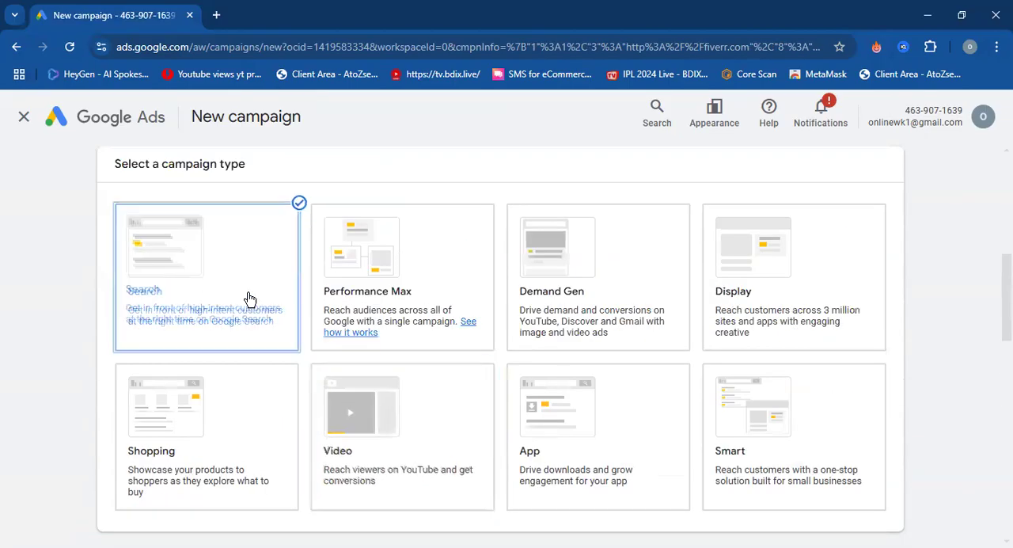
{"action": "scroll", "coordinate": [247, 299], "scroll_direction": "down", "scroll_amount": 4}
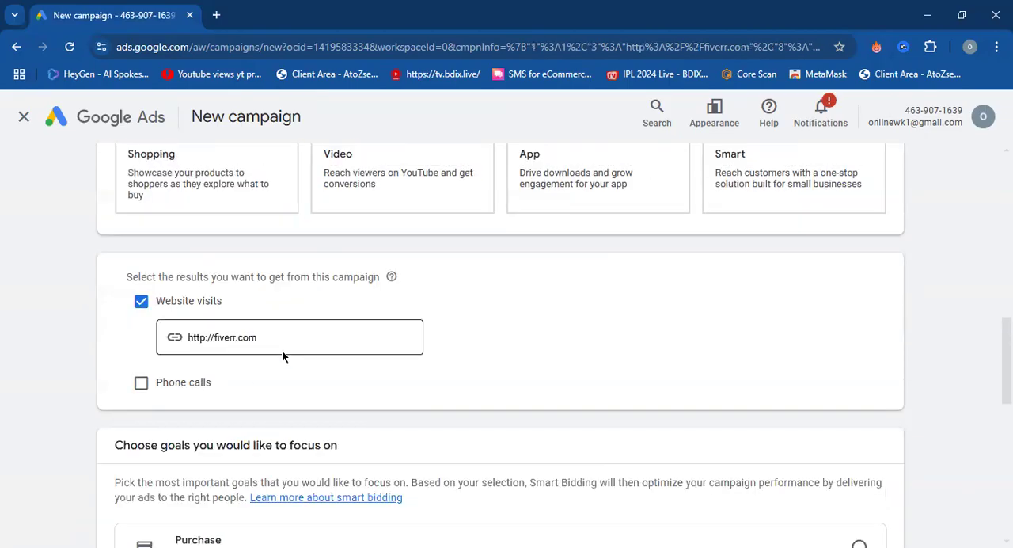
{"action": "scroll", "coordinate": [283, 354], "scroll_direction": "down", "scroll_amount": 3}
{"action": "scroll", "coordinate": [283, 354], "scroll_direction": "down", "scroll_amount": 3}
{"action": "scroll", "coordinate": [282, 353], "scroll_direction": "up", "scroll_amount": 2}
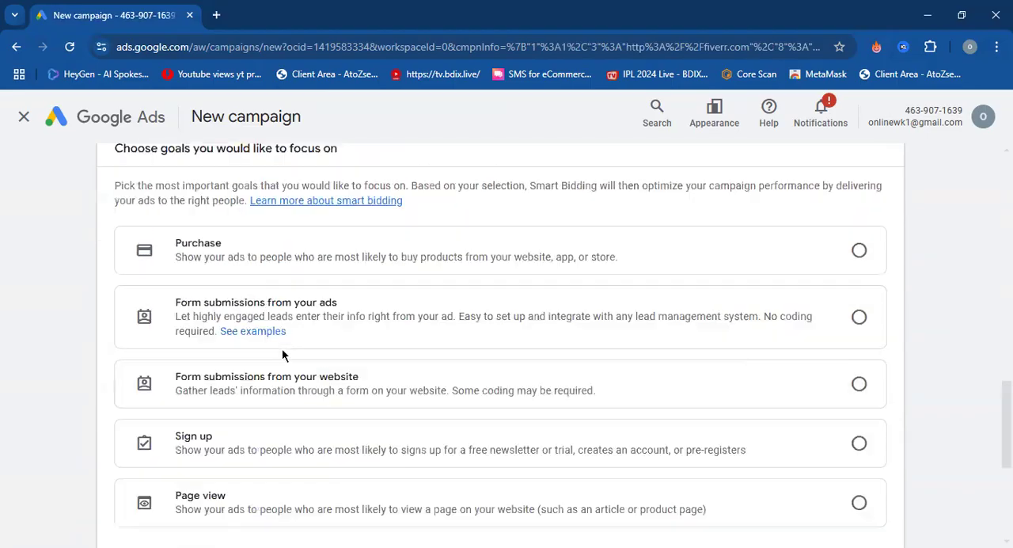
{"action": "scroll", "coordinate": [282, 354], "scroll_direction": "up", "scroll_amount": 2}
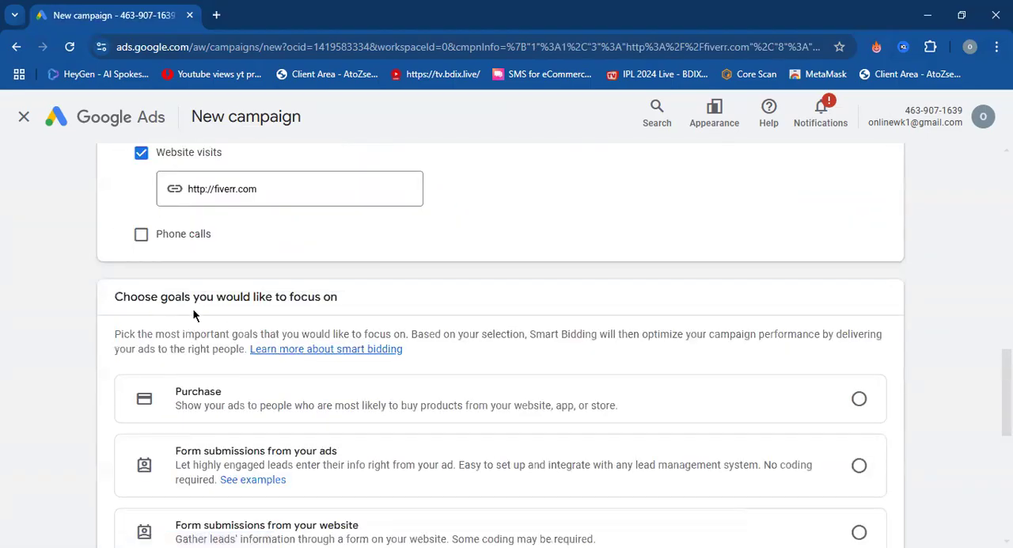
{"action": "scroll", "coordinate": [206, 317], "scroll_direction": "down", "scroll_amount": 1}
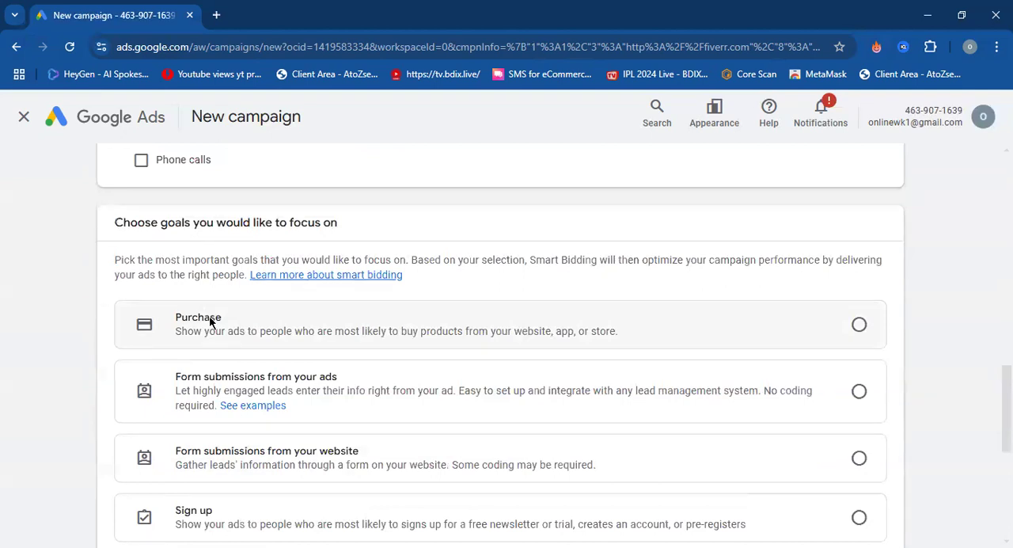
{"action": "scroll", "coordinate": [211, 321], "scroll_direction": "down", "scroll_amount": 1}
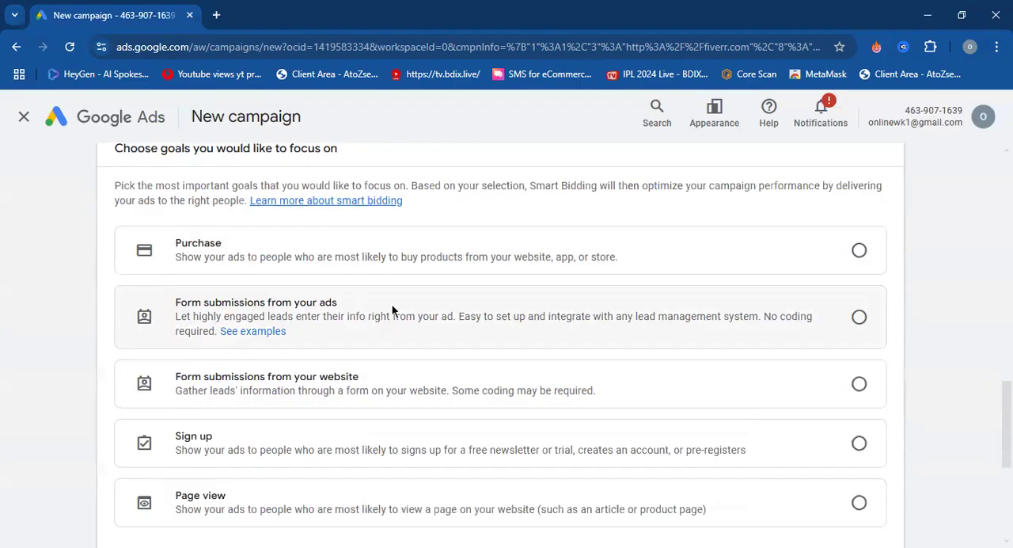
{"action": "scroll", "coordinate": [392, 306], "scroll_direction": "down", "scroll_amount": 1}
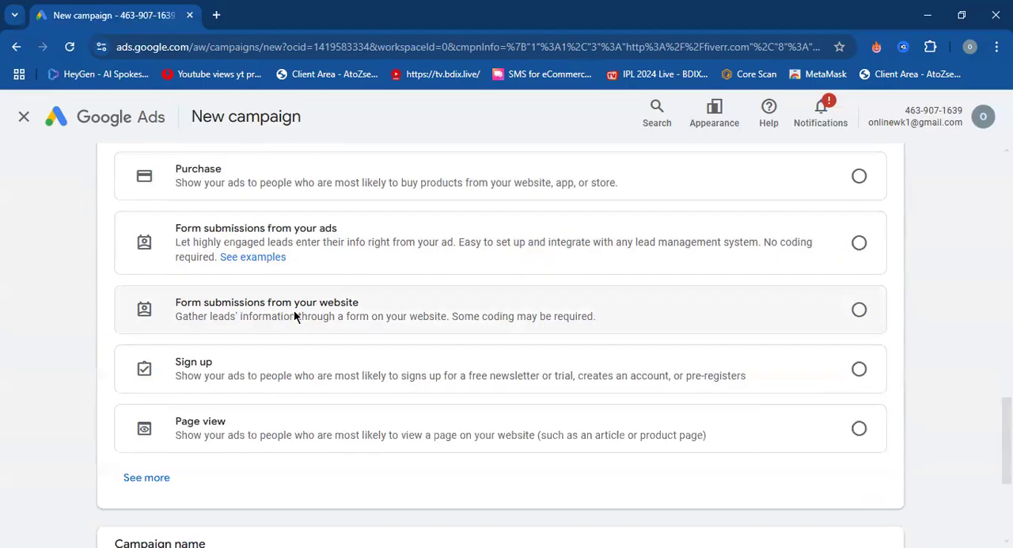
{"action": "scroll", "coordinate": [294, 316], "scroll_direction": "down", "scroll_amount": 1}
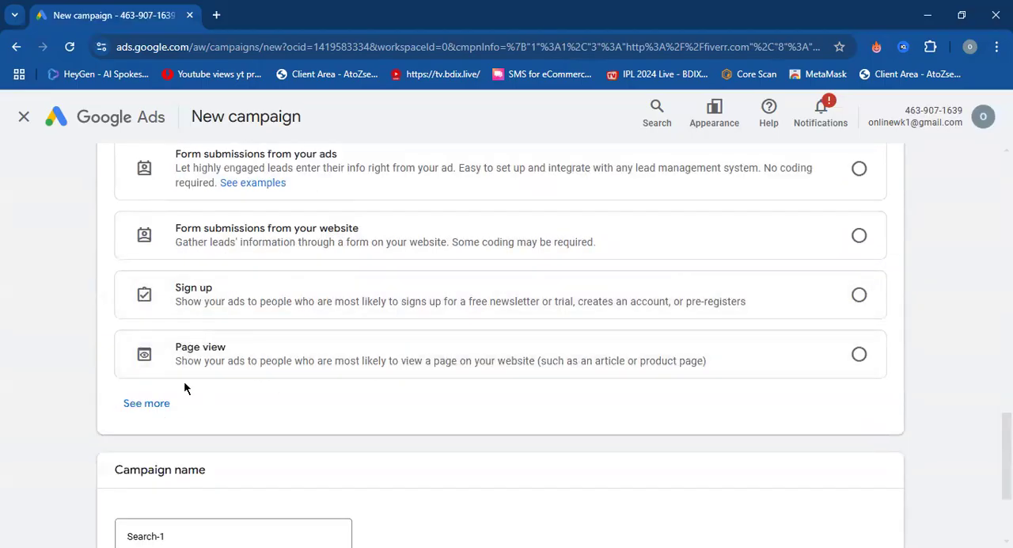
Expand the list of focus goals and review the additional sales and leads goals.
{"action": "left_click", "coordinate": [164, 403]}
{"action": "scroll", "coordinate": [261, 408], "scroll_direction": "down", "scroll_amount": 2}
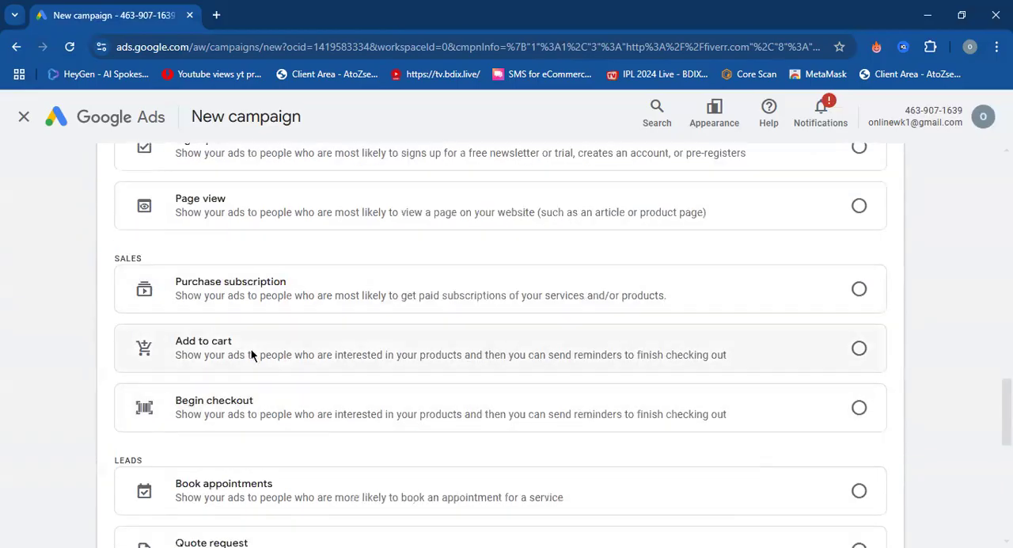
{"action": "scroll", "coordinate": [251, 349], "scroll_direction": "down", "scroll_amount": 2}
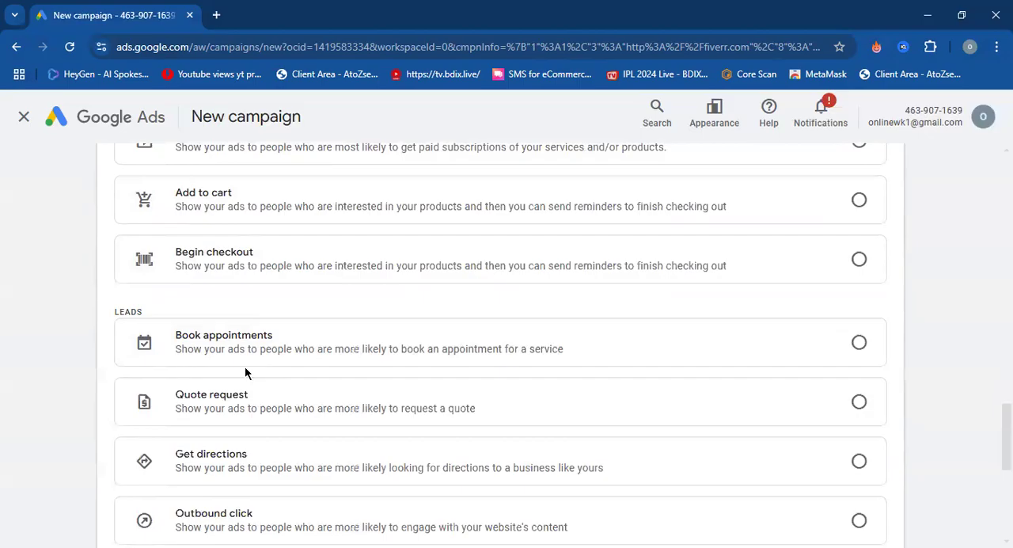
{"action": "scroll", "coordinate": [186, 372], "scroll_direction": "down", "scroll_amount": 4}
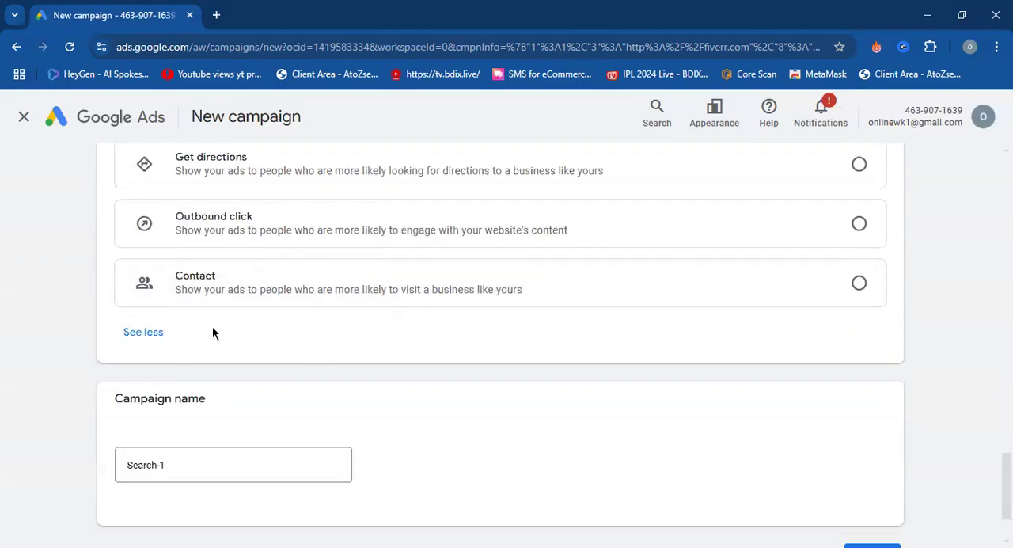
Compare the campaign objectives and the chosen Search type with the Sales and Leads groups in the expanded goal list.
{"action": "scroll", "coordinate": [212, 326], "scroll_direction": "up", "scroll_amount": 20}
{"action": "scroll", "coordinate": [213, 322], "scroll_direction": "up", "scroll_amount": 2}
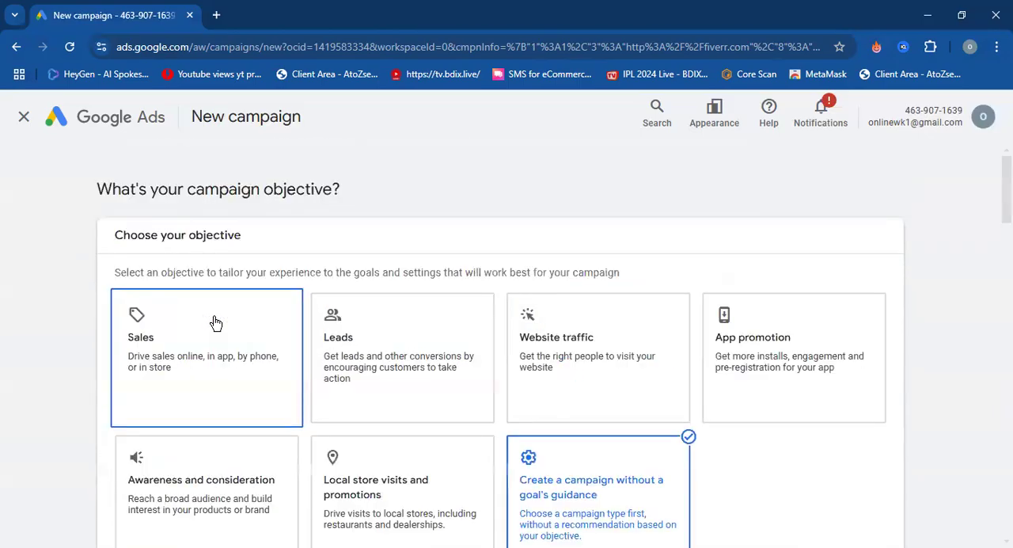
{"action": "scroll", "coordinate": [87, 380], "scroll_direction": "down", "scroll_amount": 2}
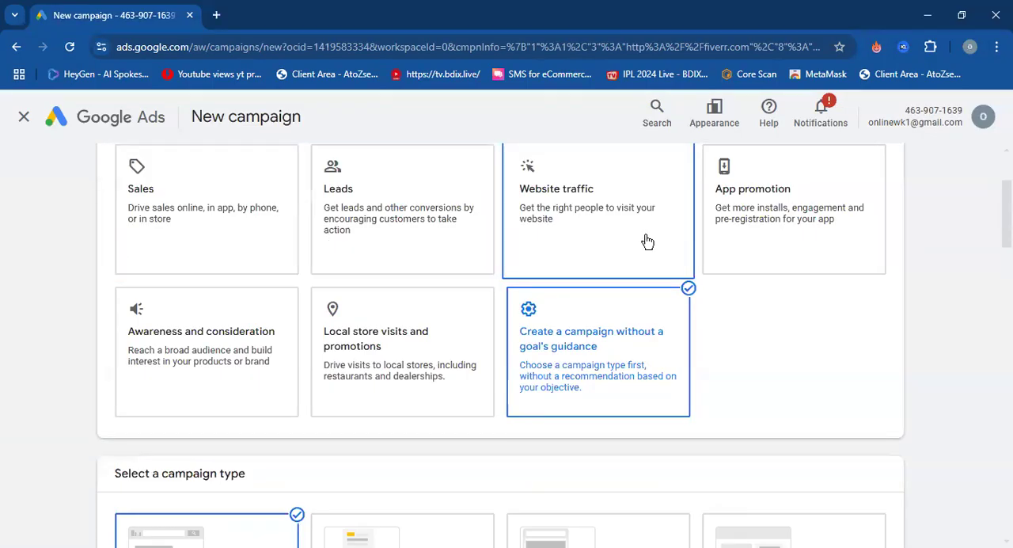
{"action": "scroll", "coordinate": [546, 333], "scroll_direction": "down", "scroll_amount": 12}
{"action": "scroll", "coordinate": [540, 351], "scroll_direction": "down", "scroll_amount": 1}
{"action": "scroll", "coordinate": [346, 340], "scroll_direction": "up", "scroll_amount": 2}
{"action": "scroll", "coordinate": [183, 349], "scroll_direction": "up", "scroll_amount": 2}
{"action": "scroll", "coordinate": [185, 346], "scroll_direction": "down", "scroll_amount": 4}
{"action": "left_click_drag", "start_coordinate": [143, 272], "coordinate": [120, 272]}
{"action": "left_click", "coordinate": [119, 271]}
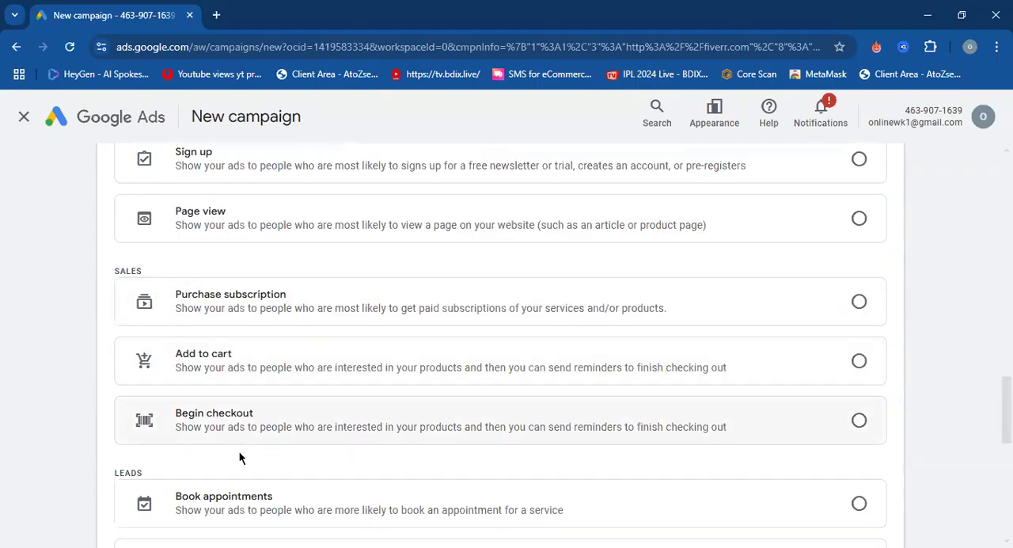
{"action": "scroll", "coordinate": [238, 437], "scroll_direction": "down", "scroll_amount": 1}
{"action": "left_click_drag", "start_coordinate": [153, 399], "coordinate": [88, 386]}
{"action": "left_click", "coordinate": [174, 389]}
{"action": "scroll", "coordinate": [198, 388], "scroll_direction": "down", "scroll_amount": 4}
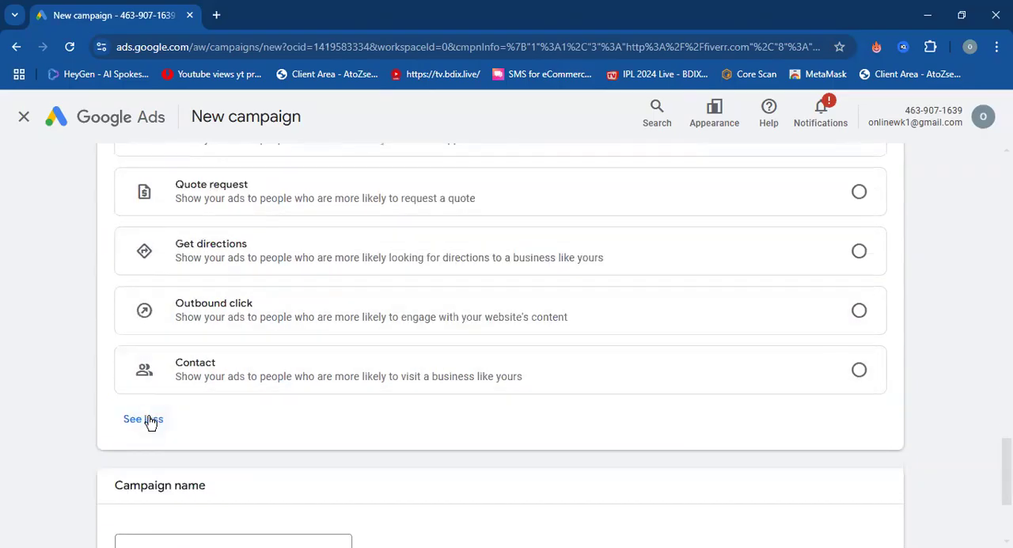
{"action": "scroll", "coordinate": [284, 362], "scroll_direction": "up", "scroll_amount": 6}
{"action": "scroll", "coordinate": [286, 358], "scroll_direction": "up", "scroll_amount": 2}
{"action": "scroll", "coordinate": [332, 466], "scroll_direction": "down", "scroll_amount": 1}
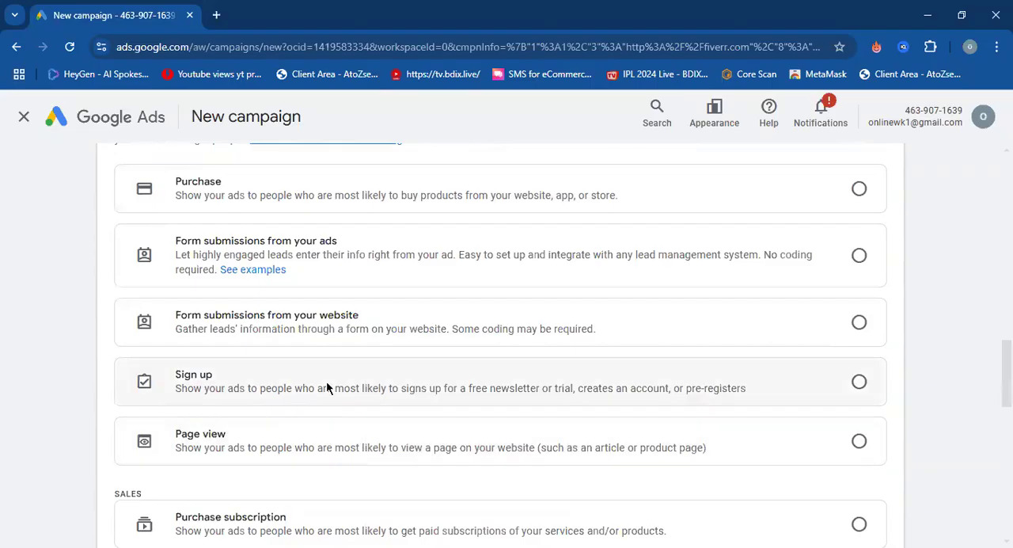
{"action": "scroll", "coordinate": [327, 384], "scroll_direction": "up", "scroll_amount": 15}
{"action": "scroll", "coordinate": [405, 386], "scroll_direction": "down", "scroll_amount": 3}
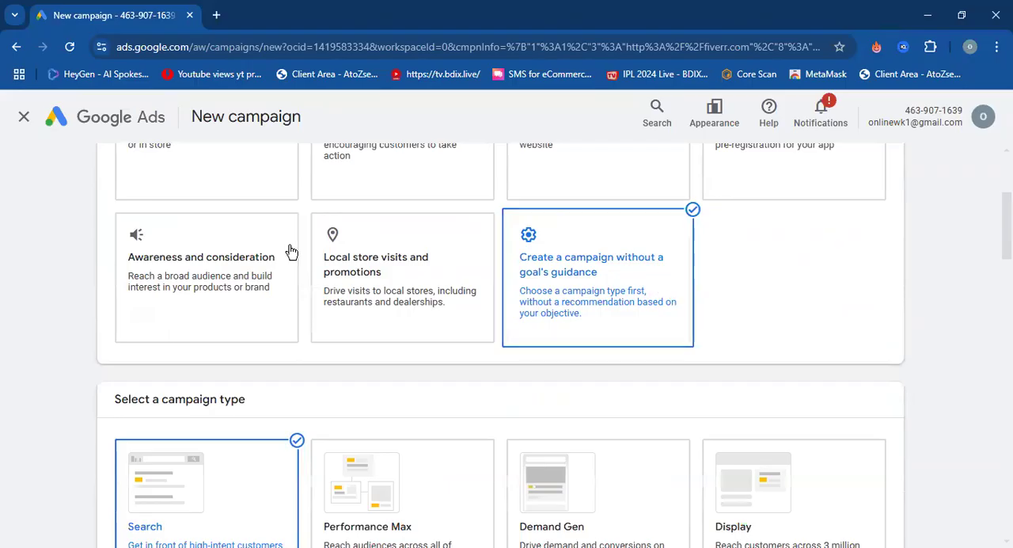
Select Page view as the goal the campaign focuses on.
{"action": "scroll", "coordinate": [715, 311], "scroll_direction": "down", "scroll_amount": 11}
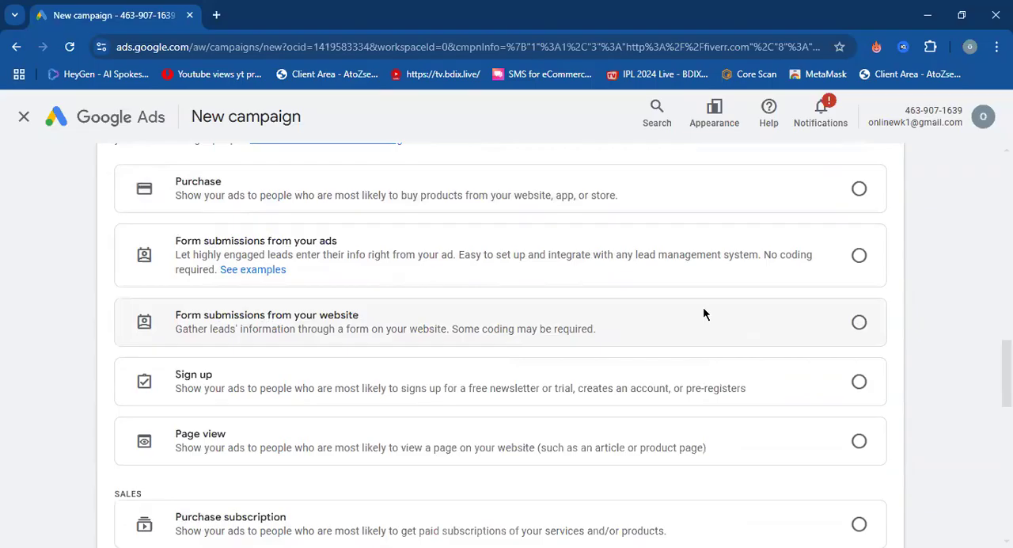
{"action": "scroll", "coordinate": [702, 309], "scroll_direction": "down", "scroll_amount": 2}
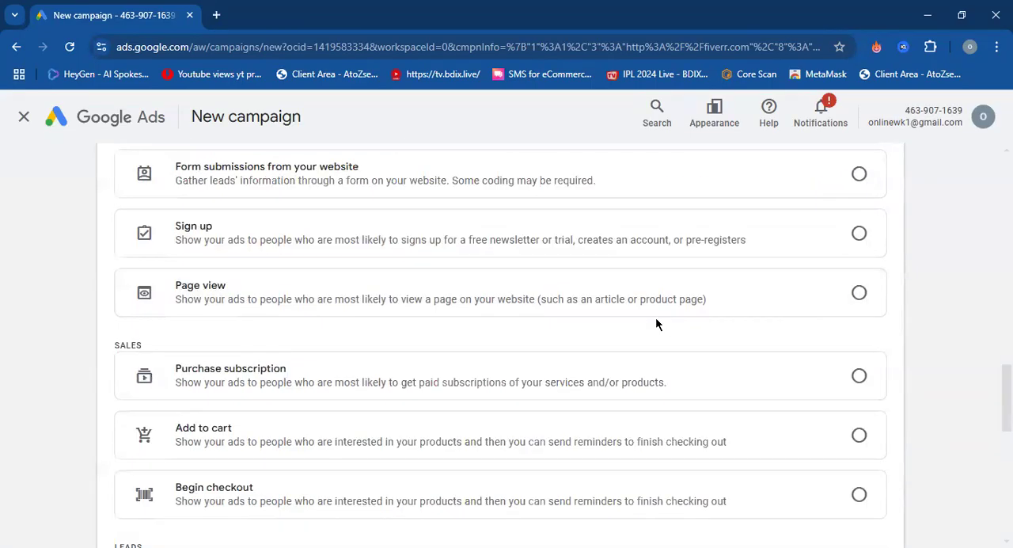
{"action": "left_click", "coordinate": [853, 293]}
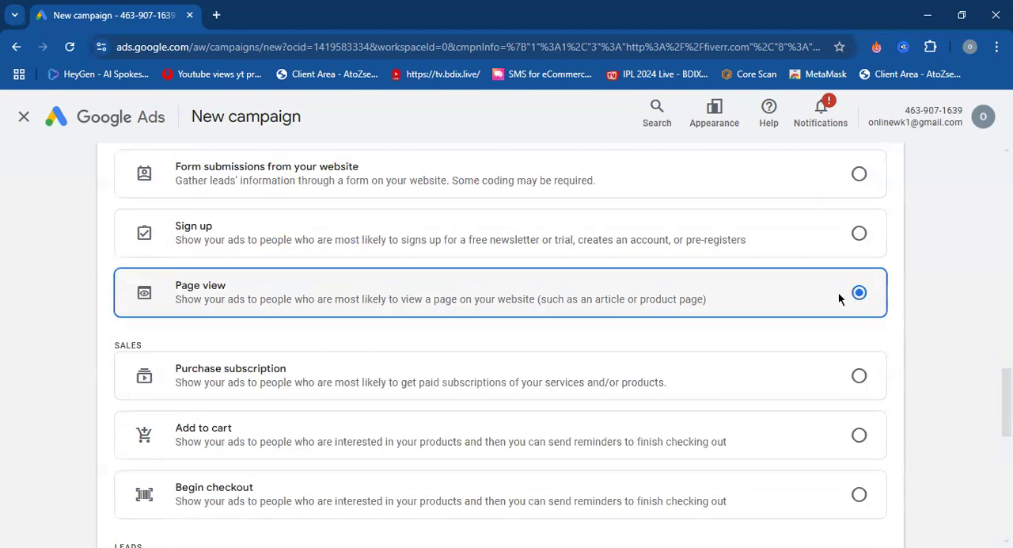
Rename the campaign as "Search-1 fiverr".
{"action": "scroll", "coordinate": [876, 351], "scroll_direction": "down", "scroll_amount": 7}
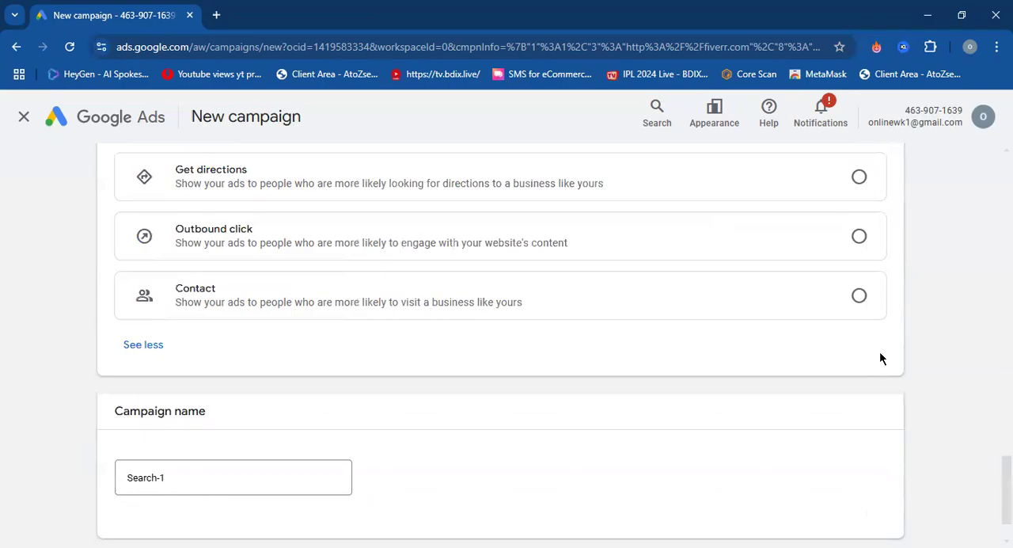
{"action": "scroll", "coordinate": [877, 358], "scroll_direction": "down", "scroll_amount": 2}
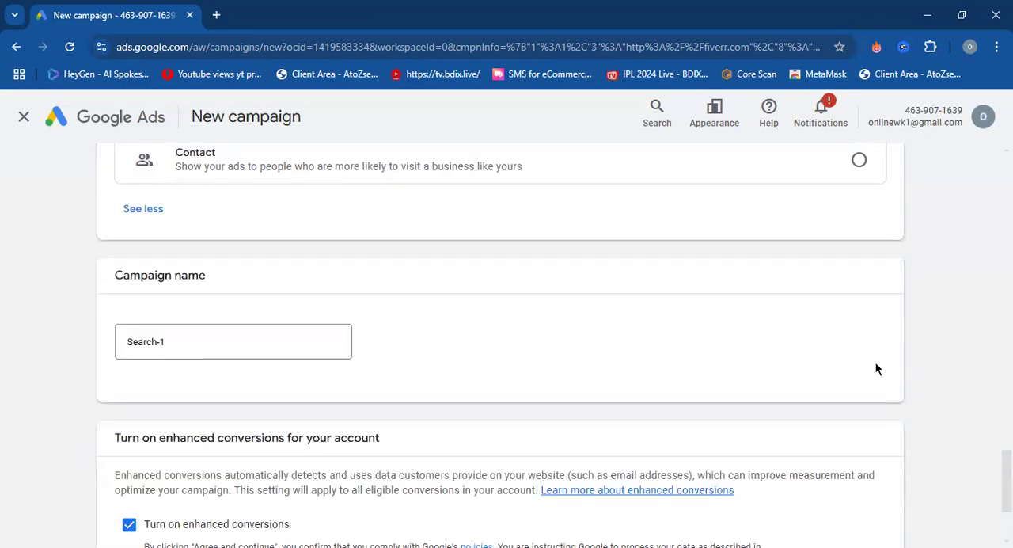
{"action": "left_click", "coordinate": [242, 341]}
{"action": "left_click", "coordinate": [362, 296]}
{"action": "left_click", "coordinate": [198, 346]}
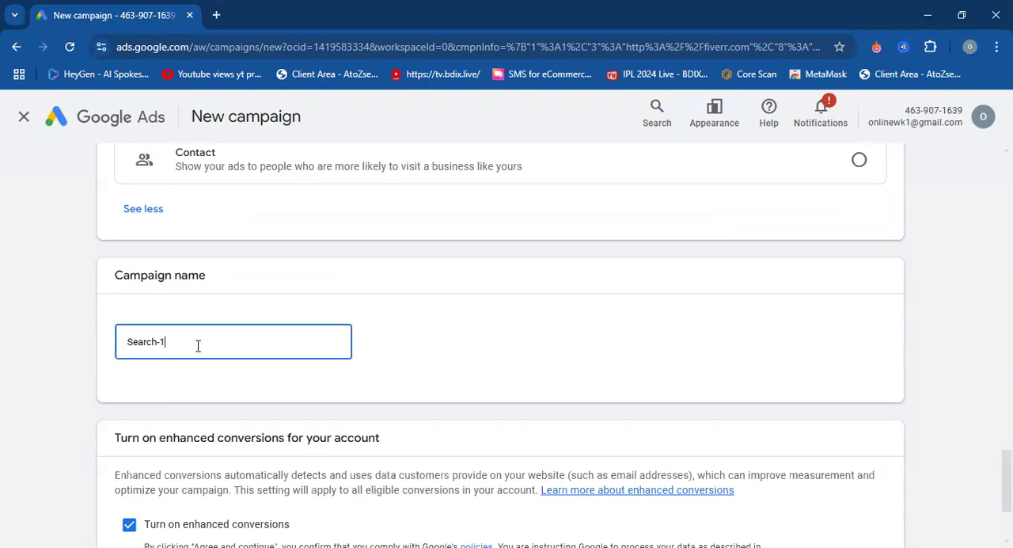
{"action": "type", "text": "fiverr"}
{"action": "left_click", "coordinate": [395, 325]}
Read the enhanced conversions notice, keep the option turned on, and agree to proceed to the bidding settings.
{"action": "scroll", "coordinate": [388, 332], "scroll_direction": "down", "scroll_amount": 3}
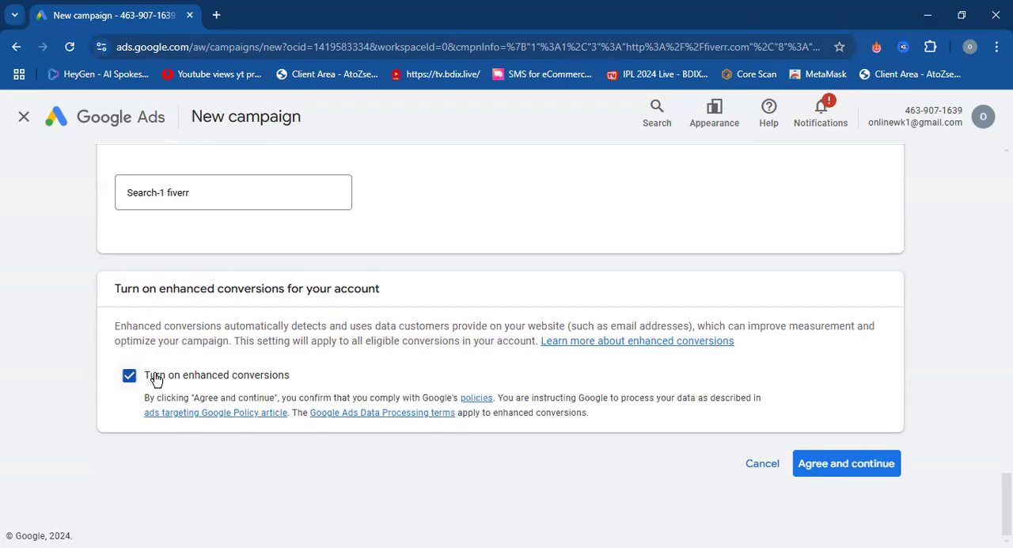
{"action": "left_click_drag", "start_coordinate": [115, 325], "coordinate": [191, 331]}
{"action": "left_click", "coordinate": [233, 339]}
{"action": "left_click", "coordinate": [836, 467]}
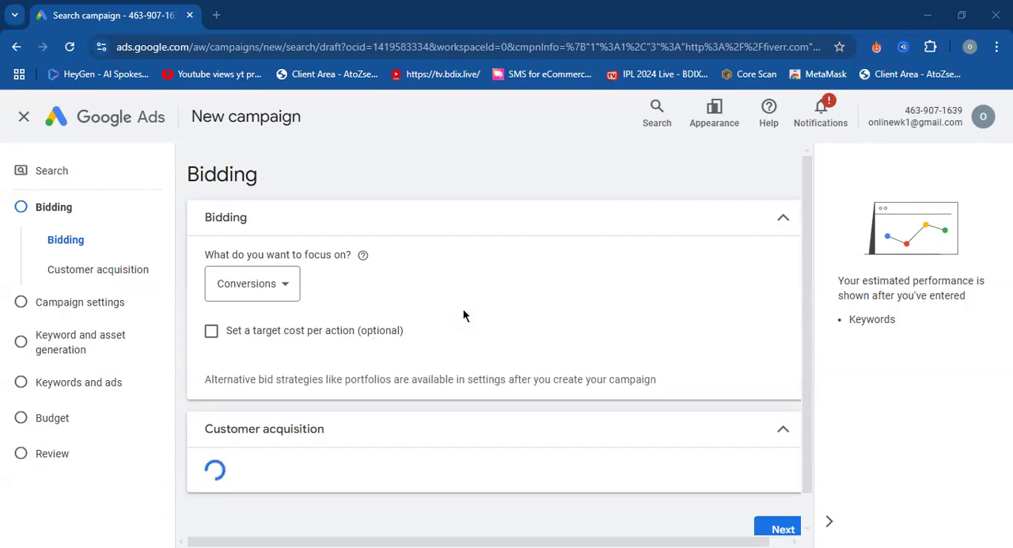
Review the bidding and customer acquisition settings and the available bidding focus options, keeping Conversions as the focus.
{"action": "scroll", "coordinate": [465, 316], "scroll_direction": "down", "scroll_amount": 1}
{"action": "scroll", "coordinate": [465, 316], "scroll_direction": "up", "scroll_amount": 1}
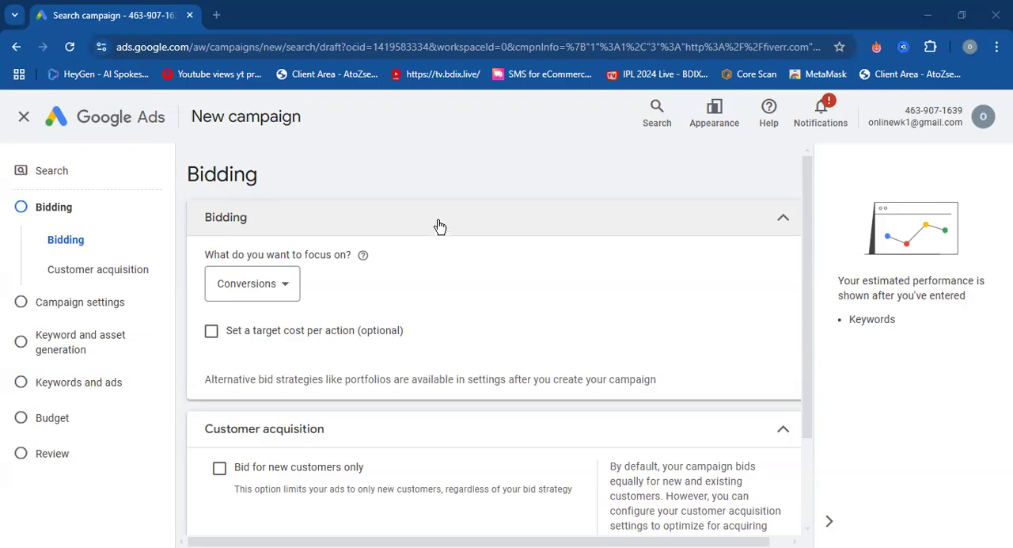
{"action": "scroll", "coordinate": [440, 227], "scroll_direction": "down", "scroll_amount": 1}
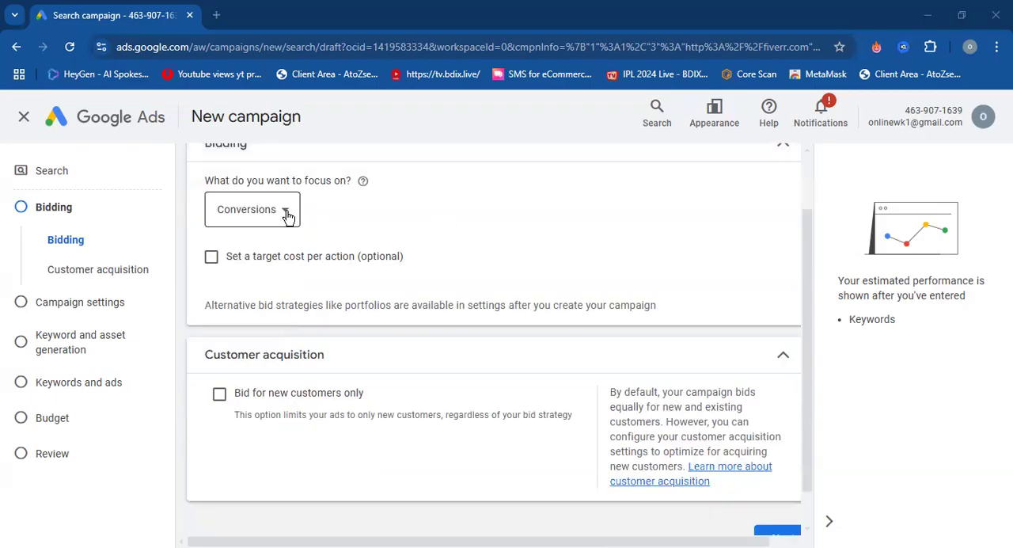
{"action": "left_click", "coordinate": [286, 214]}
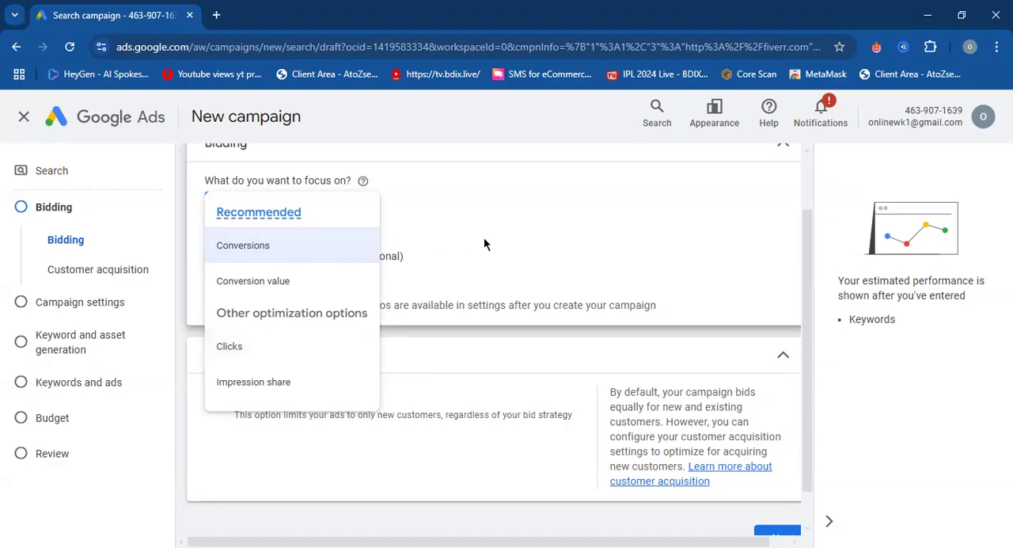
{"action": "left_click", "coordinate": [539, 234]}
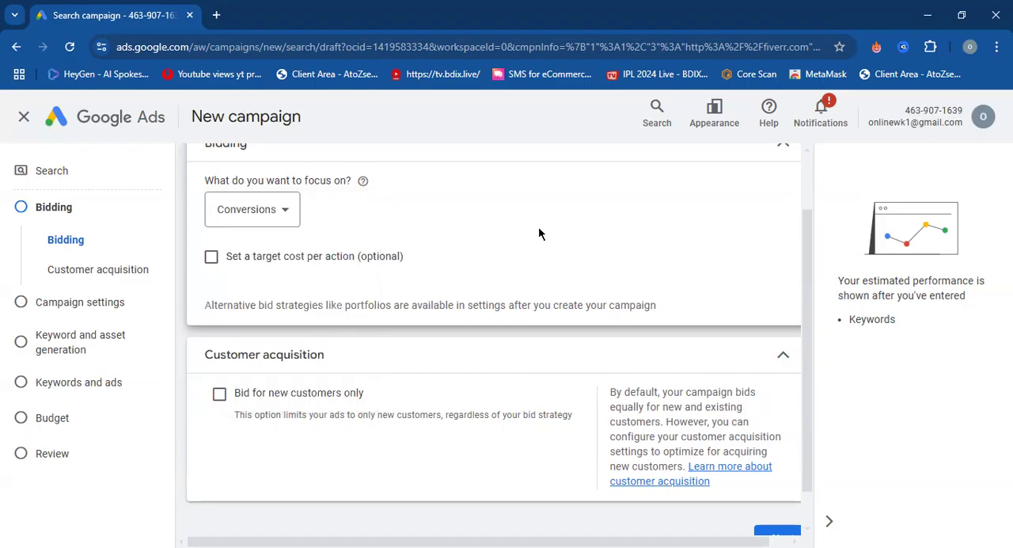
Try setting a target cost per action of $0.10 for the Conversions bidding focus.
{"action": "scroll", "coordinate": [550, 234], "scroll_direction": "down", "scroll_amount": 1}
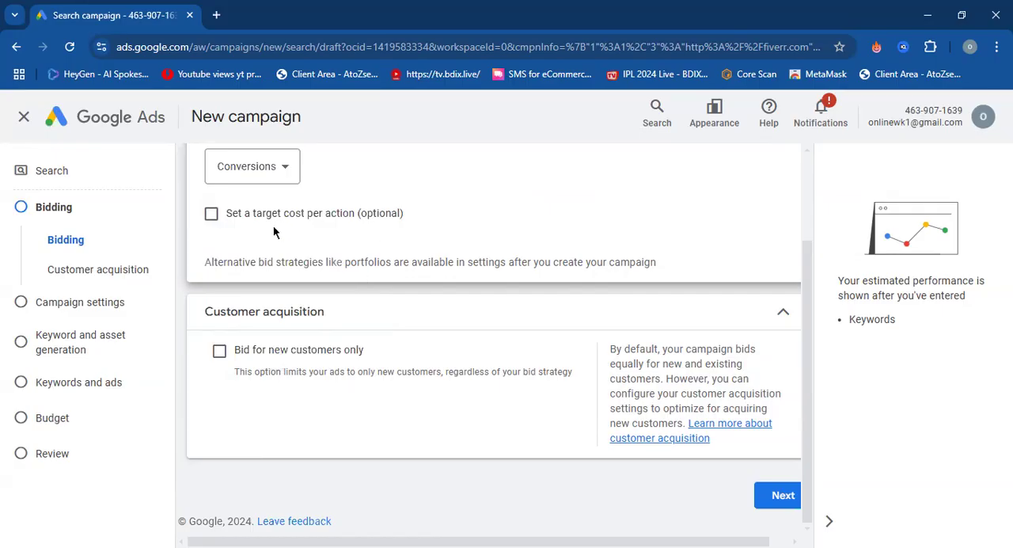
{"action": "left_click", "coordinate": [209, 218]}
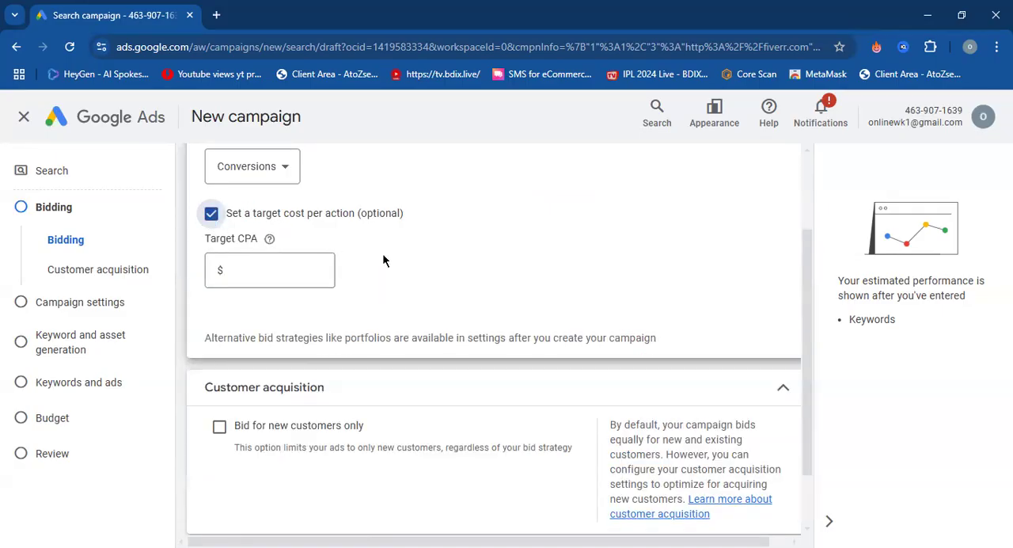
{"action": "left_click", "coordinate": [330, 281]}
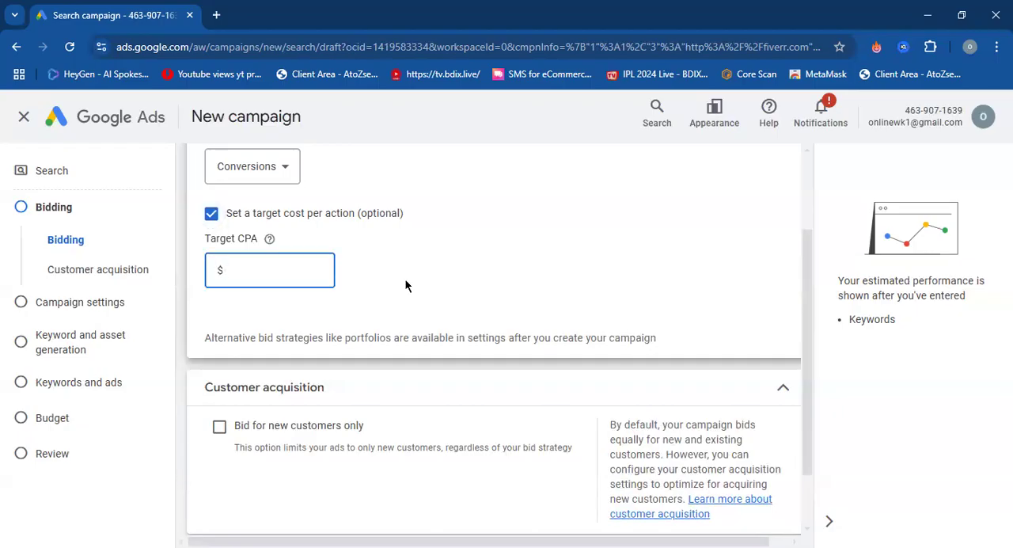
{"action": "type", "text": ".5"}
{"action": "key", "text": "BackSpace"}
{"action": "key", "text": "BackSpace"}
{"action": "type", "text": "0.5"}
{"action": "key", "text": "BackSpace"}
{"action": "key", "text": "BackSpace"}
{"action": "key", "text": "BackSpace"}
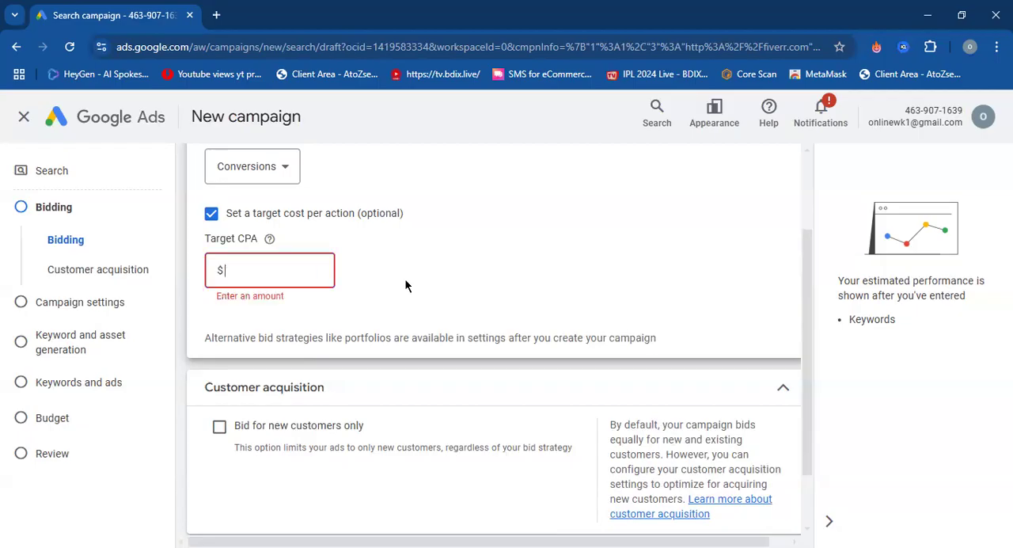
{"action": "type", "text": "0.10"}
{"action": "left_click", "coordinate": [210, 214]}
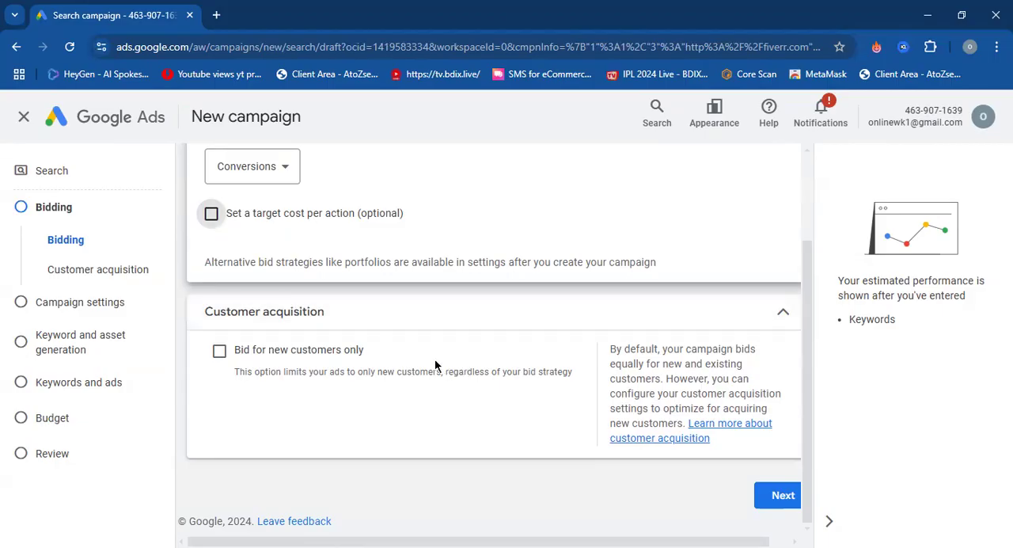
Try limiting the campaign to bidding for new customers only and read the accompanying notice.
{"action": "left_click", "coordinate": [220, 351]}
{"action": "scroll", "coordinate": [455, 362], "scroll_direction": "down", "scroll_amount": 2}
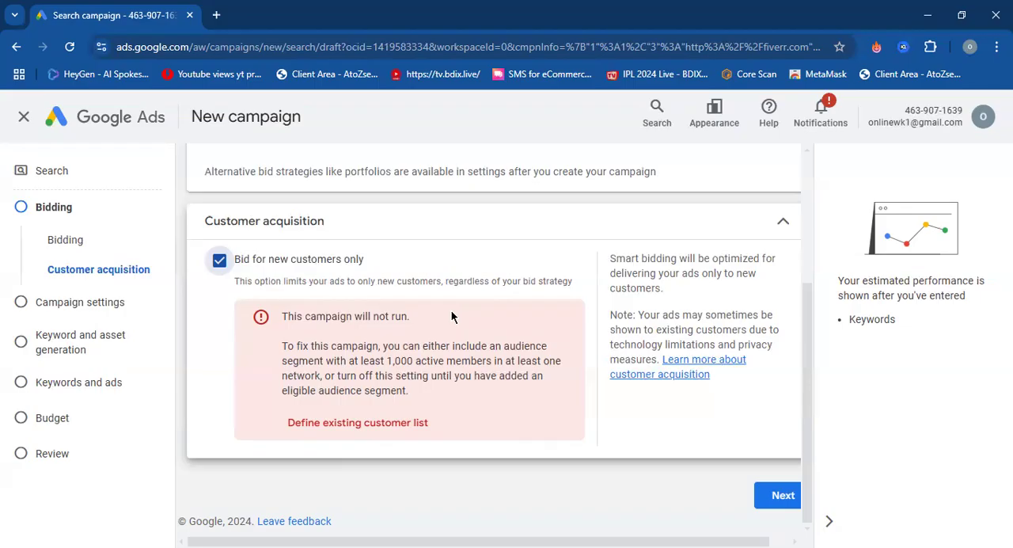
{"action": "left_click_drag", "start_coordinate": [357, 356], "coordinate": [394, 360]}
{"action": "left_click", "coordinate": [409, 357]}
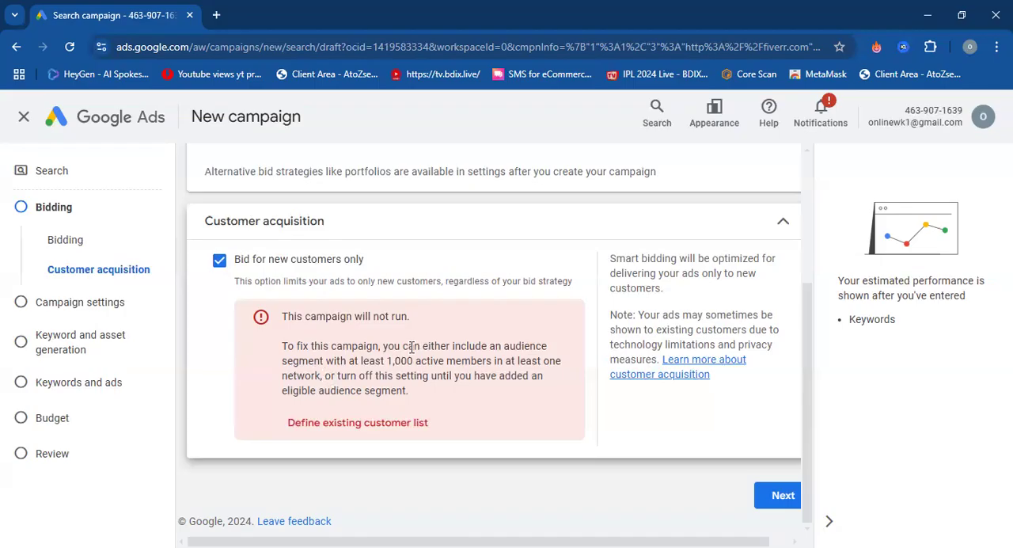
{"action": "left_click_drag", "start_coordinate": [323, 346], "coordinate": [443, 352]}
{"action": "left_click", "coordinate": [444, 354]}
{"action": "left_click", "coordinate": [219, 261]}
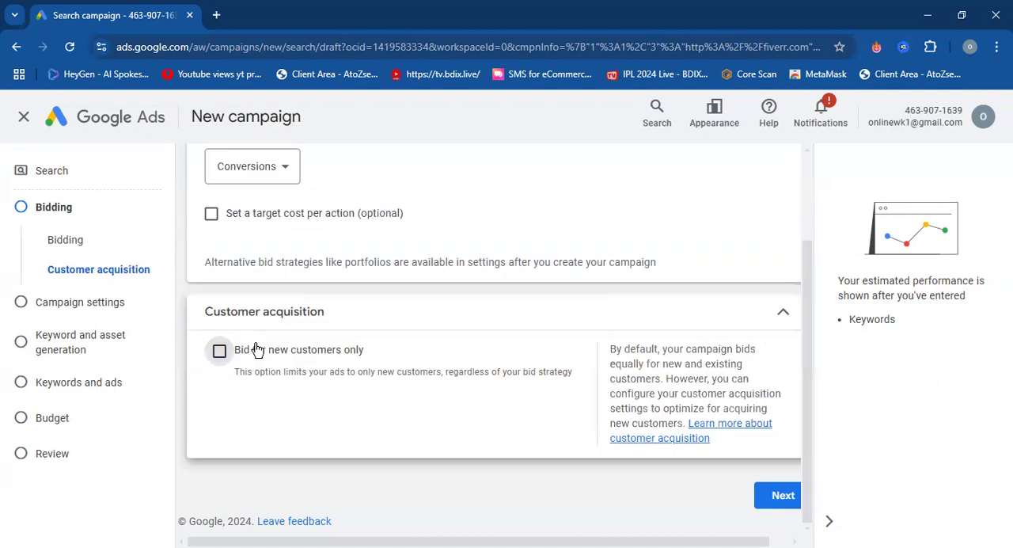
Proceed to the campaign settings and exclude the Google Display Network from the campaign's networks.
{"action": "left_click", "coordinate": [782, 497]}
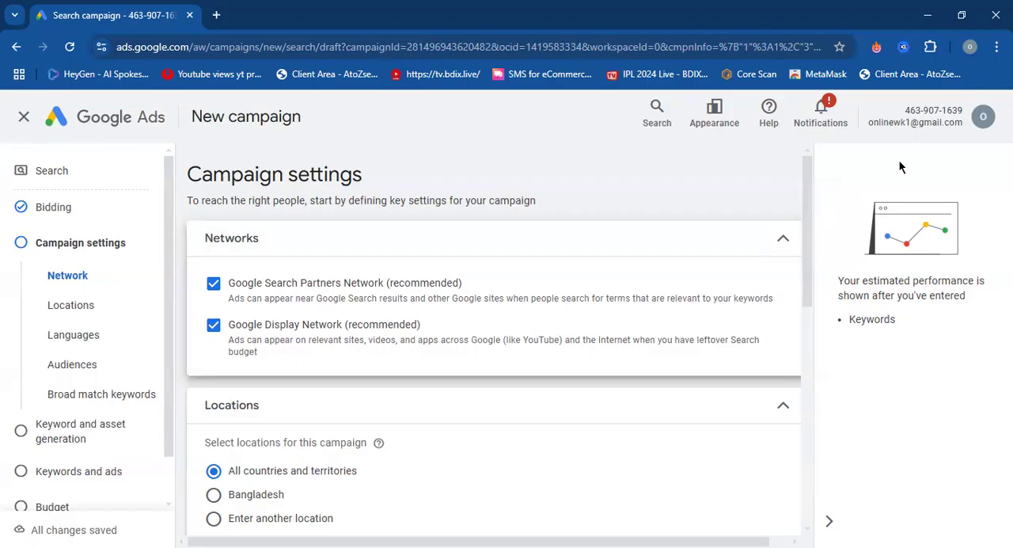
{"action": "left_click", "coordinate": [215, 326]}
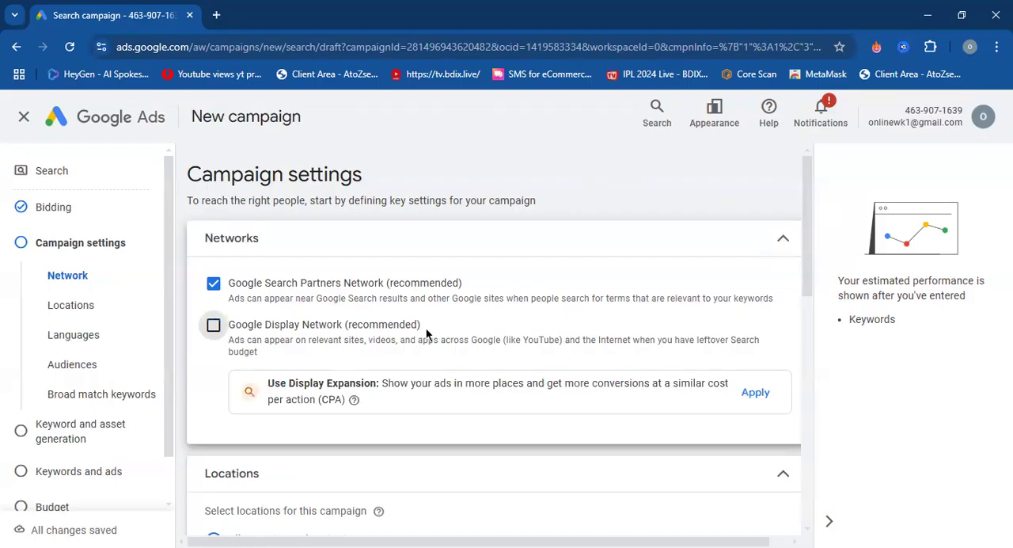
{"action": "scroll", "coordinate": [210, 355], "scroll_direction": "down", "scroll_amount": 1}
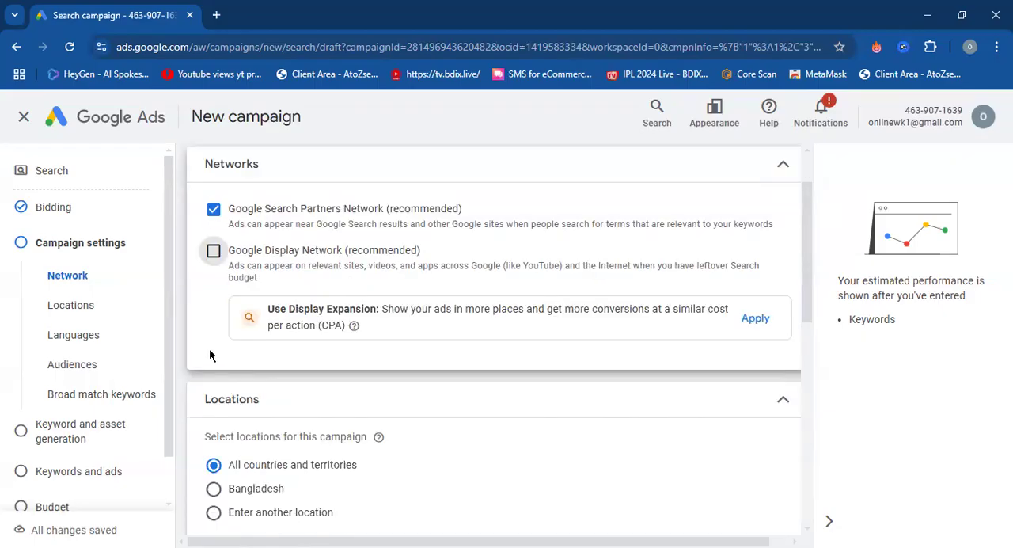
Target Bangladesh as the campaign location, including only people present in or regularly in the included locations.
{"action": "scroll", "coordinate": [210, 356], "scroll_direction": "down", "scroll_amount": 3}
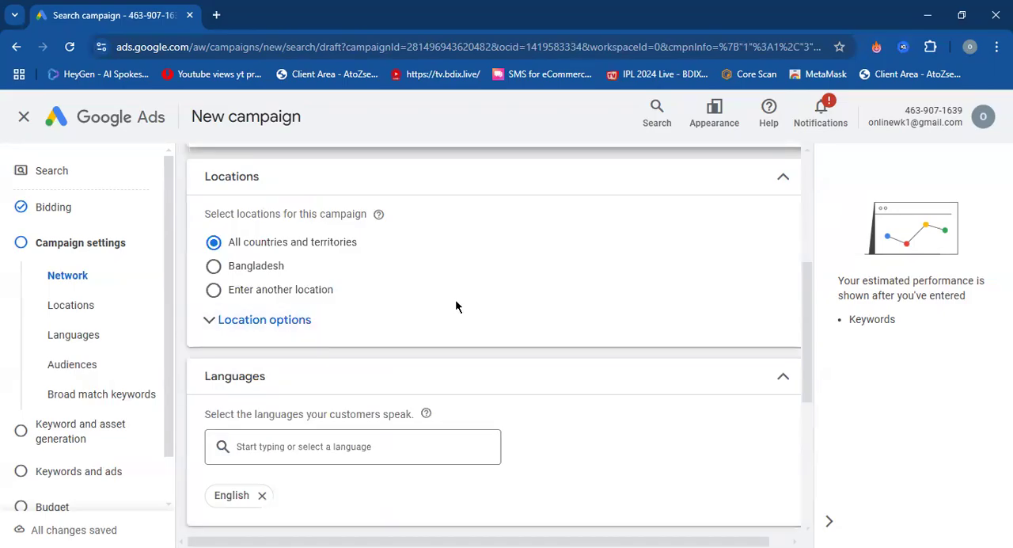
{"action": "left_click", "coordinate": [298, 318]}
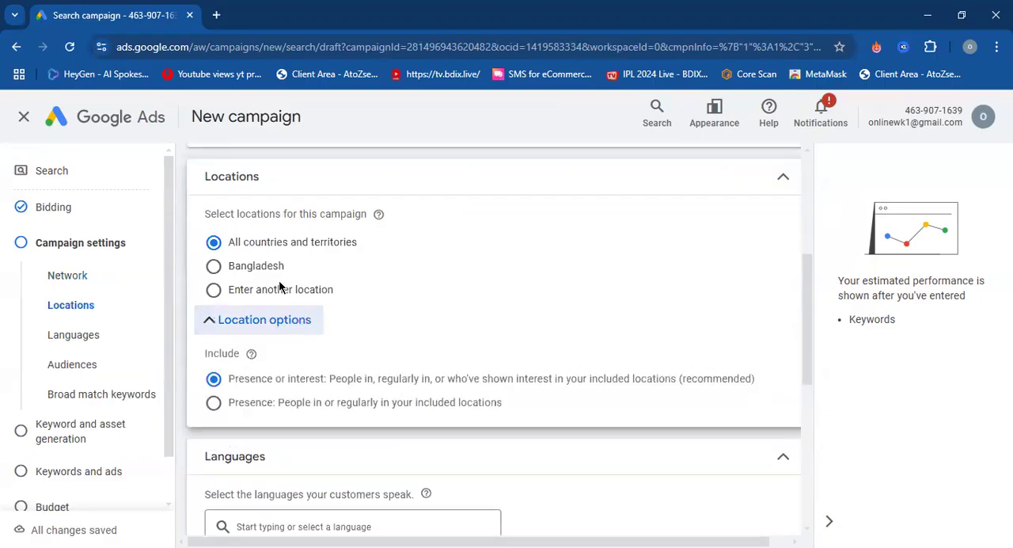
{"action": "left_click", "coordinate": [216, 266]}
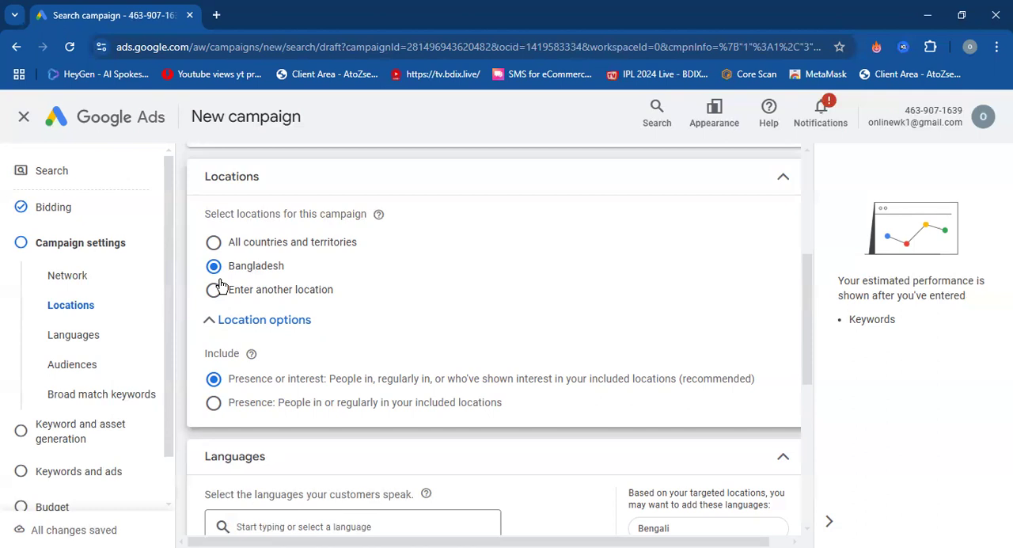
{"action": "left_click", "coordinate": [215, 403]}
Add Bengali to the languages the campaign's customers speak, alongside English.
{"action": "scroll", "coordinate": [214, 388], "scroll_direction": "down", "scroll_amount": 2}
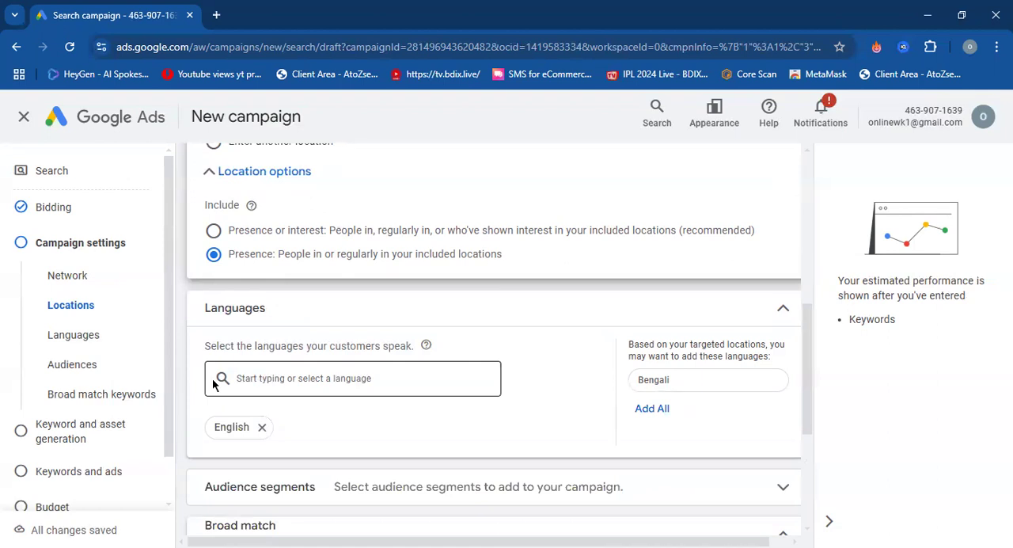
{"action": "scroll", "coordinate": [237, 372], "scroll_direction": "down", "scroll_amount": 1}
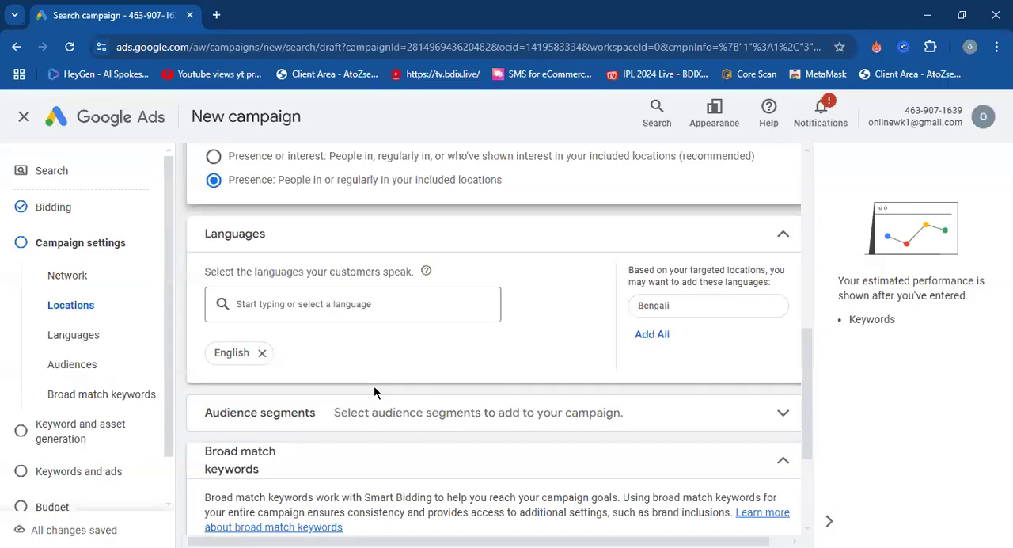
{"action": "left_click", "coordinate": [353, 306]}
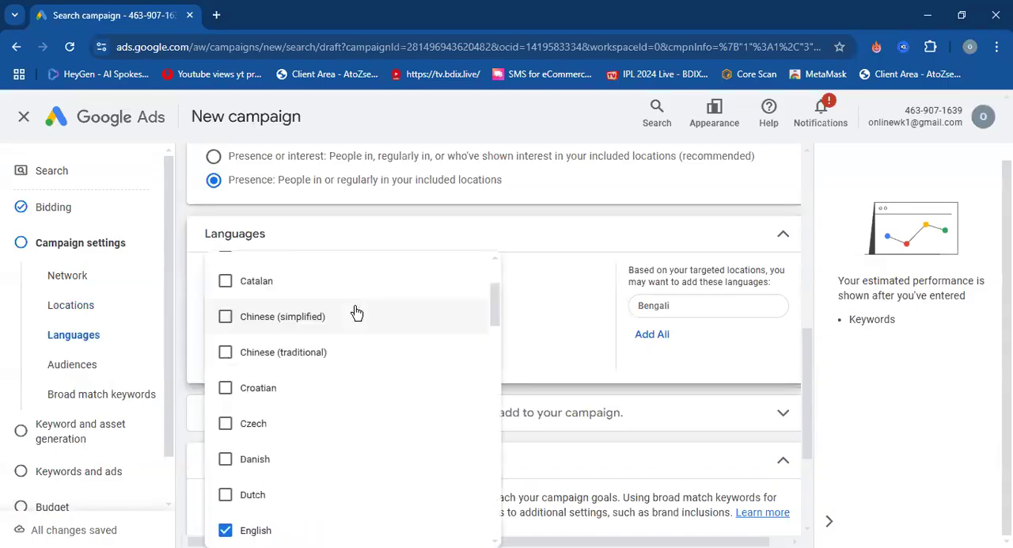
{"action": "scroll", "coordinate": [346, 401], "scroll_direction": "up", "scroll_amount": 2}
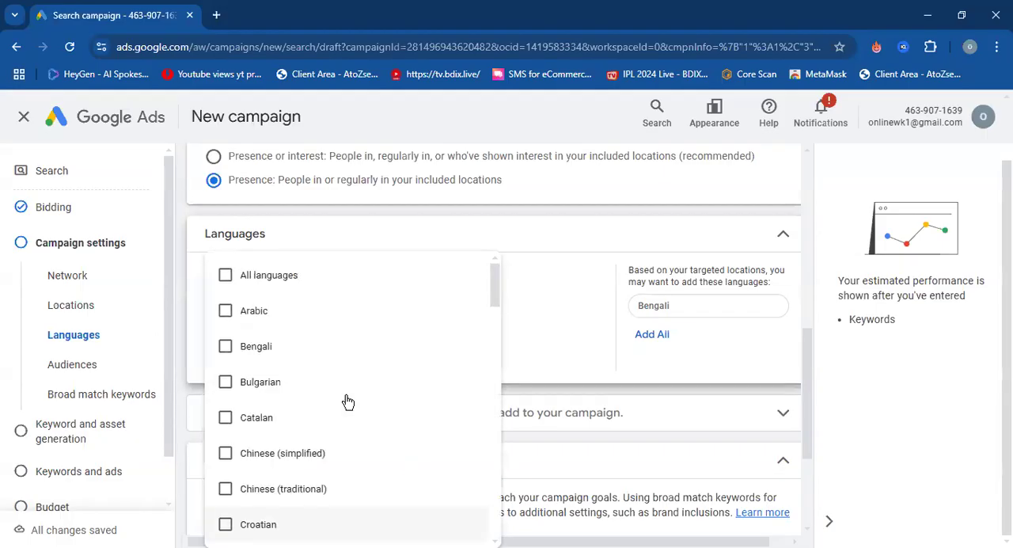
{"action": "left_click", "coordinate": [225, 348]}
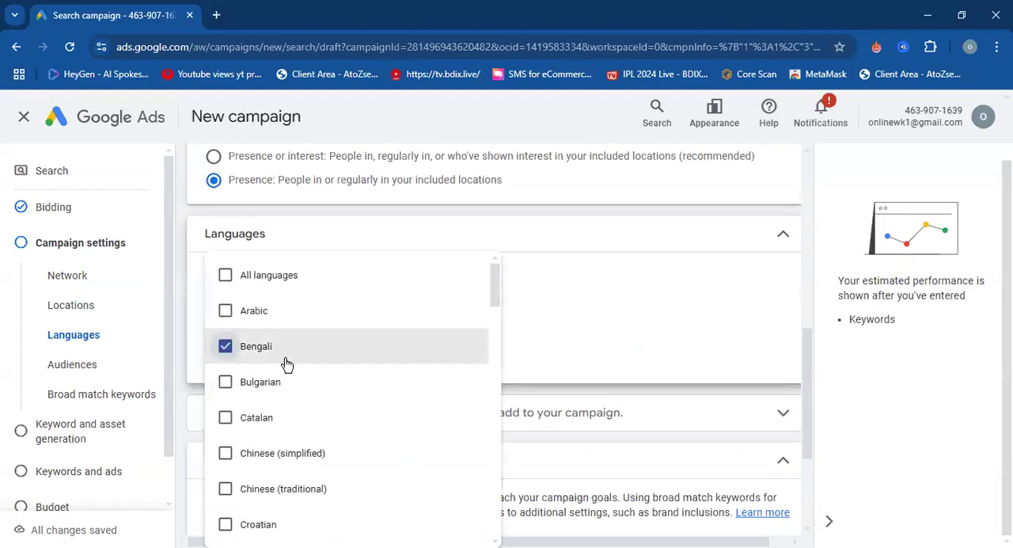
{"action": "left_click", "coordinate": [526, 349]}
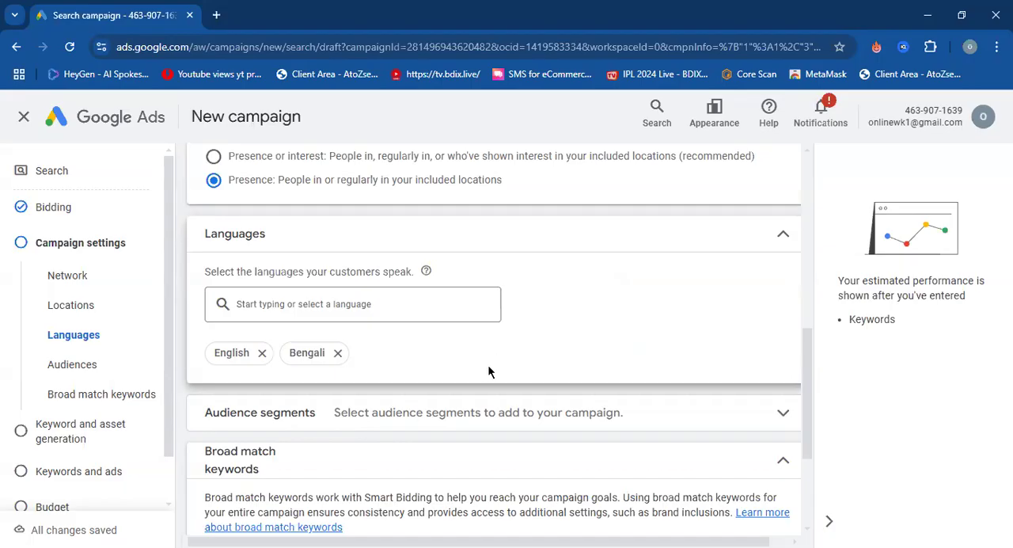
Look over the audience segment selection options without adding any segment, and collapse the section again.
{"action": "scroll", "coordinate": [489, 370], "scroll_direction": "down", "scroll_amount": 3}
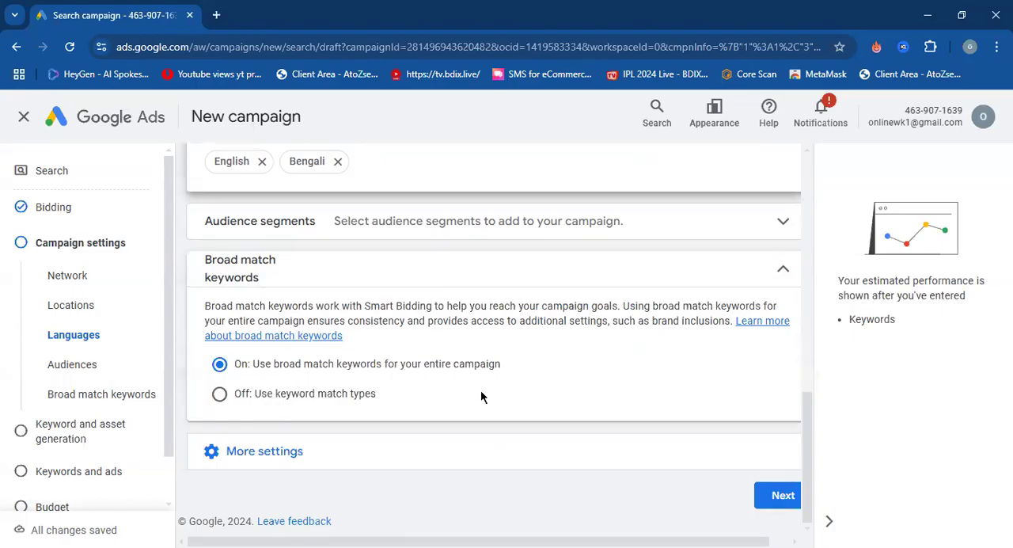
{"action": "left_click", "coordinate": [684, 229]}
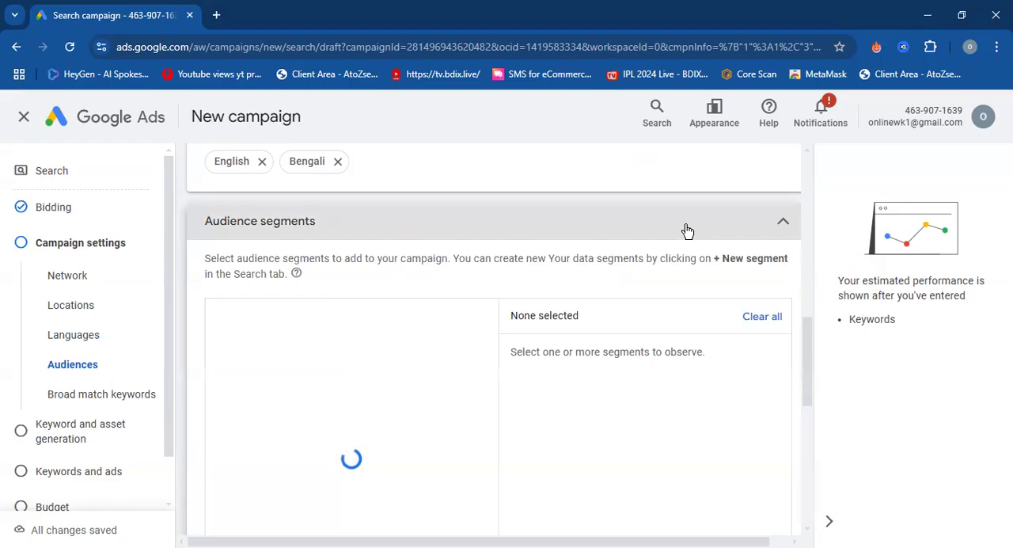
{"action": "scroll", "coordinate": [645, 281], "scroll_direction": "down", "scroll_amount": 1}
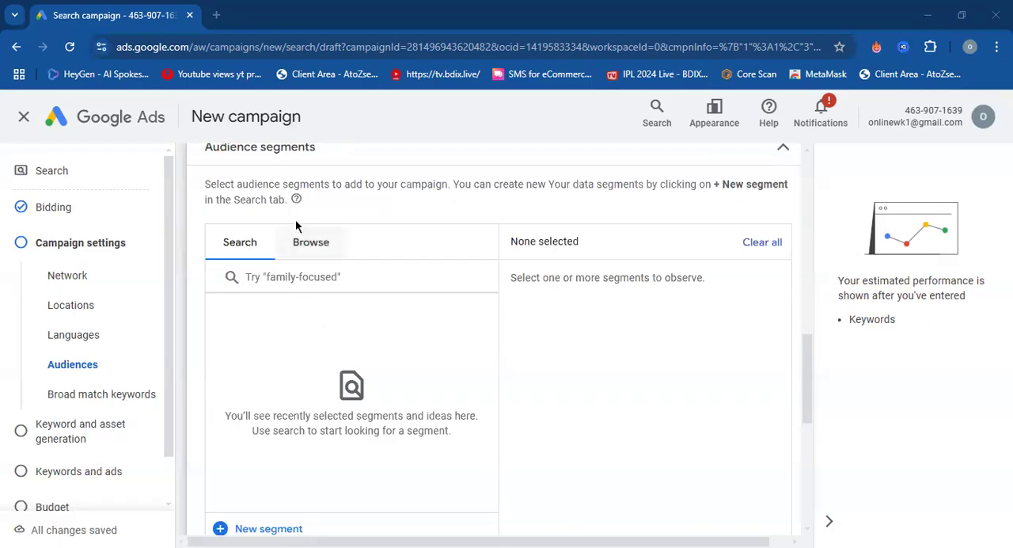
{"action": "scroll", "coordinate": [307, 247], "scroll_direction": "up", "scroll_amount": 1}
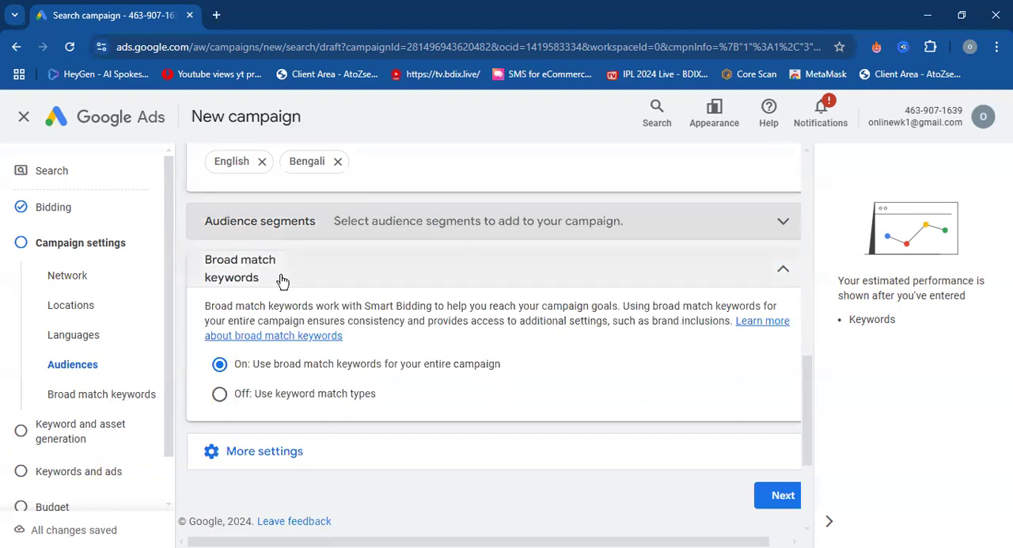
Try turning broad match keywords off in favour of keyword match types for the campaign.
{"action": "scroll", "coordinate": [503, 398], "scroll_direction": "down", "scroll_amount": 2}
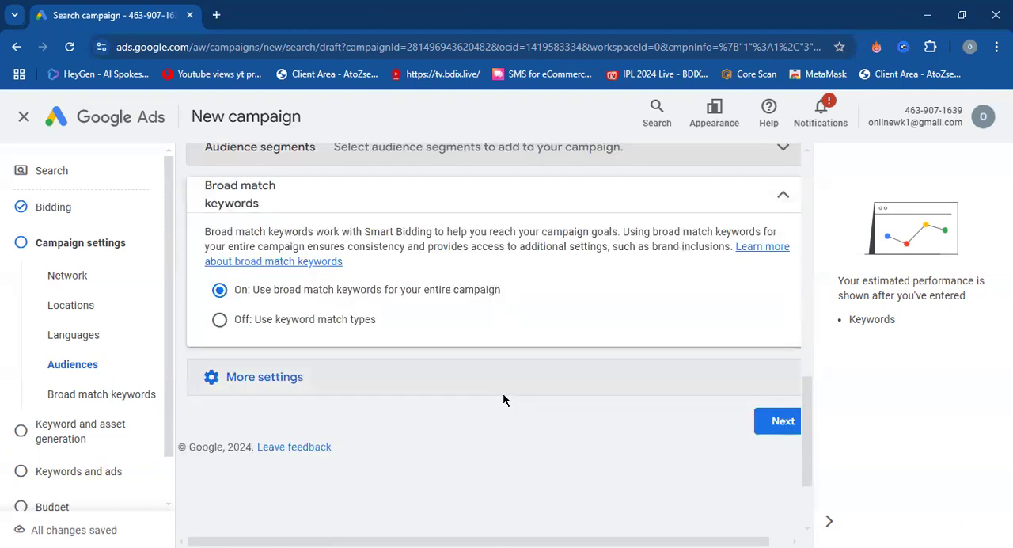
{"action": "scroll", "coordinate": [500, 398], "scroll_direction": "up", "scroll_amount": 2}
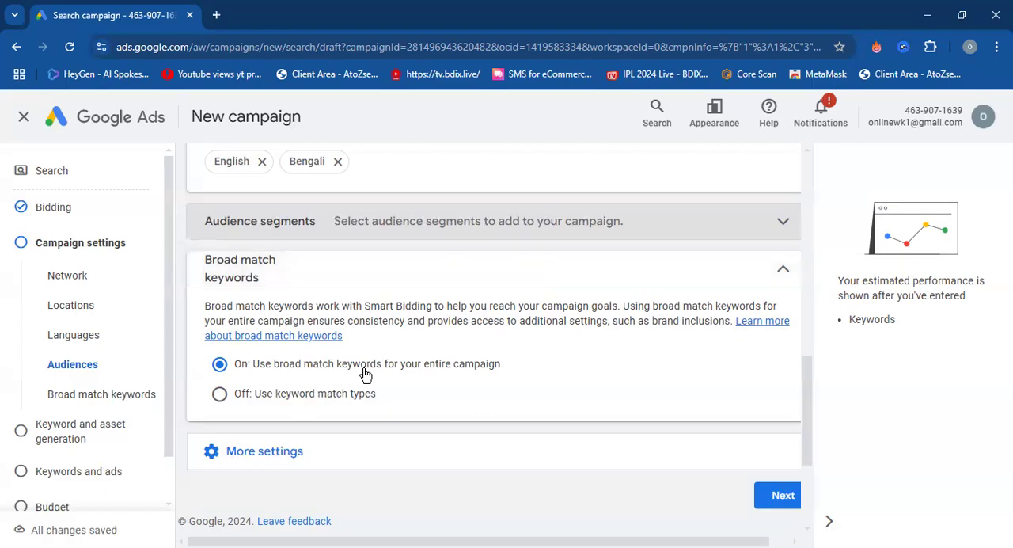
{"action": "scroll", "coordinate": [385, 372], "scroll_direction": "down", "scroll_amount": 2}
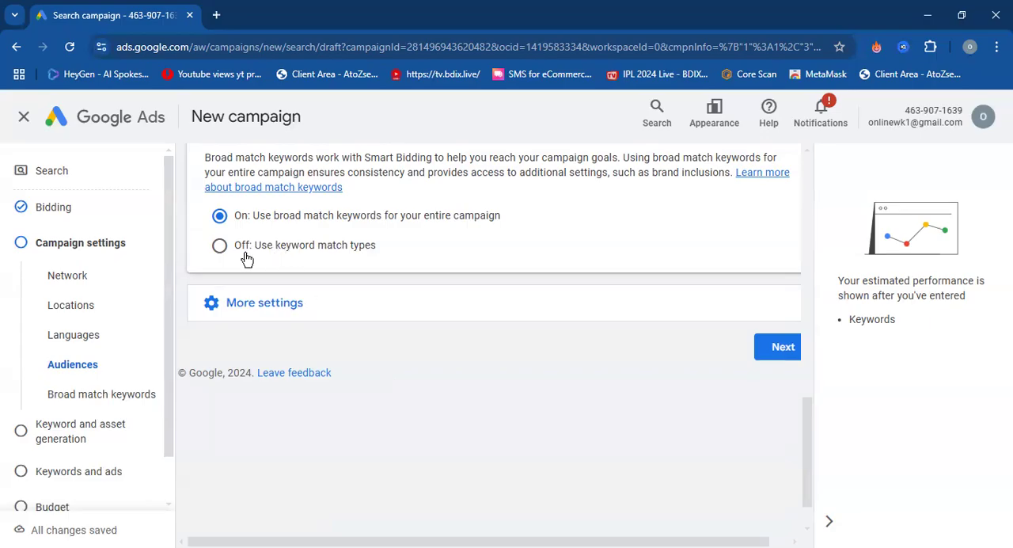
{"action": "left_click", "coordinate": [220, 247]}
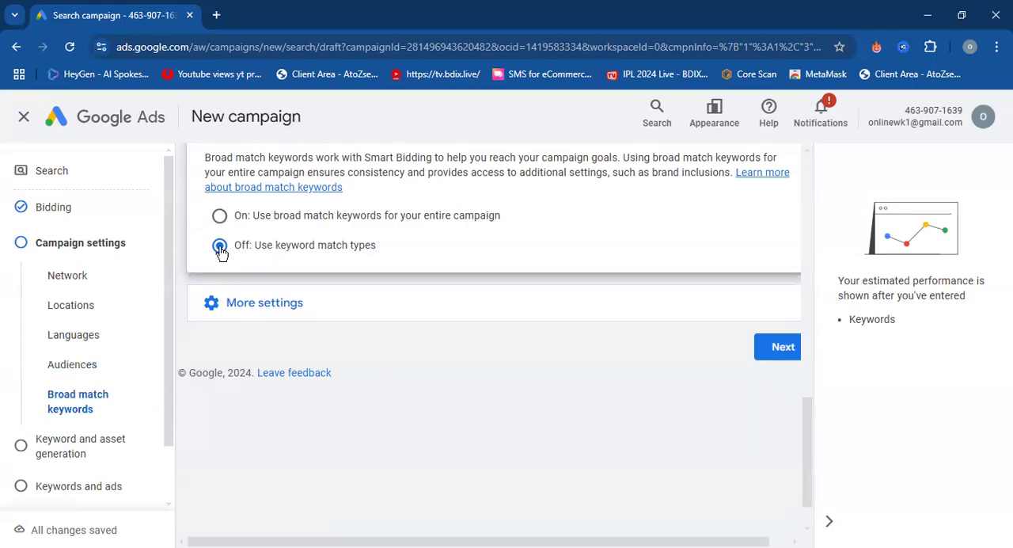
{"action": "left_click", "coordinate": [219, 217]}
Expand the additional campaign settings and open the ad rotation options.
{"action": "left_click", "coordinate": [344, 306]}
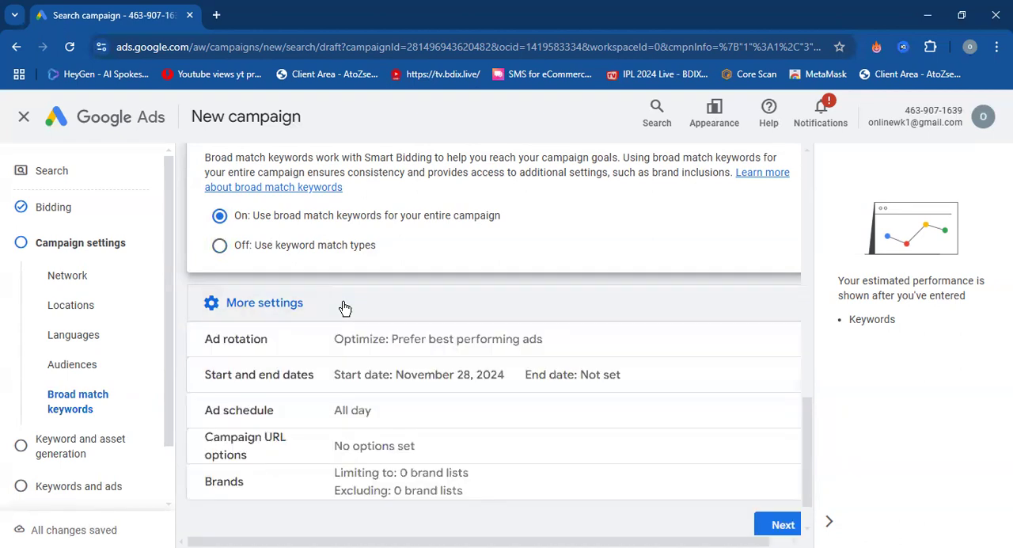
{"action": "scroll", "coordinate": [344, 307], "scroll_direction": "down", "scroll_amount": 1}
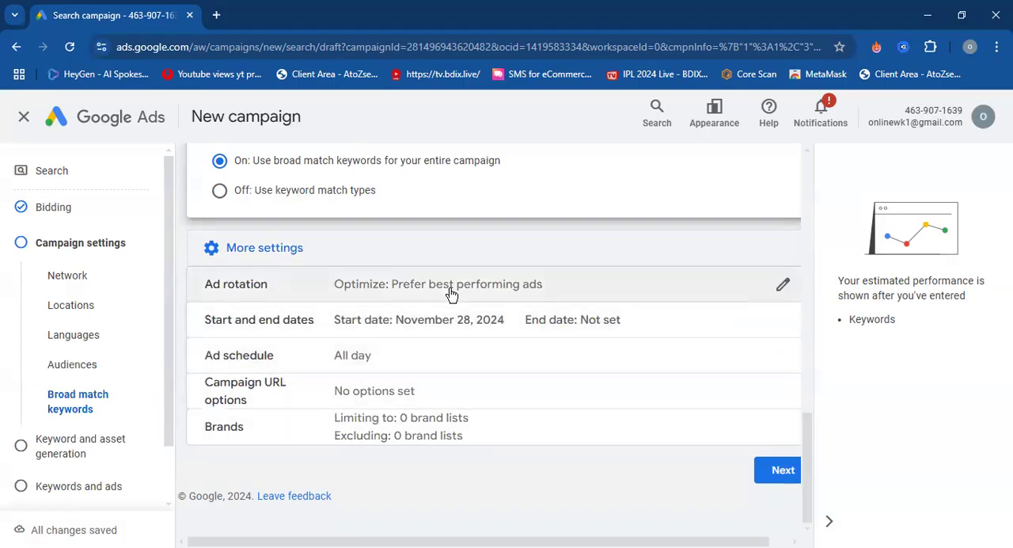
{"action": "left_click", "coordinate": [496, 292]}
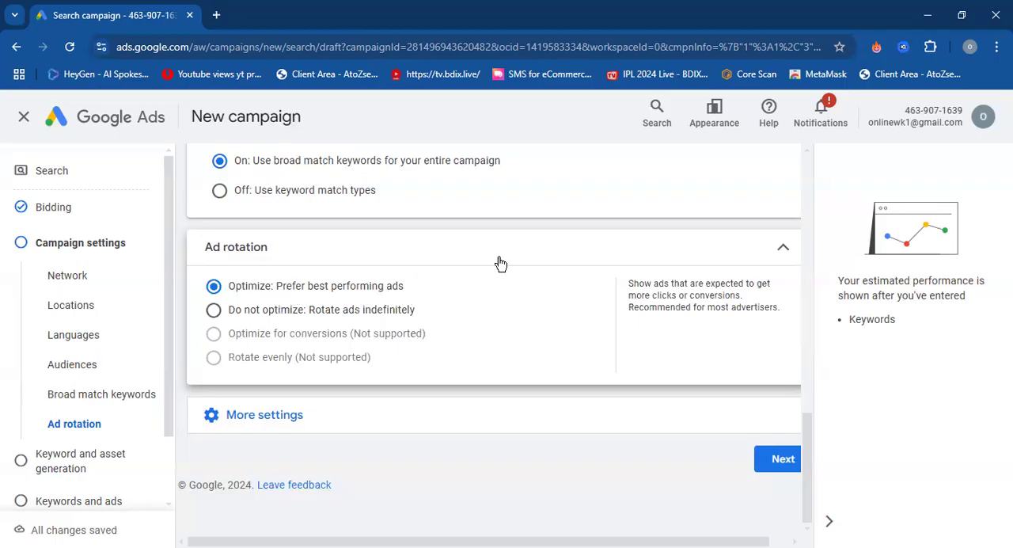
Collapse the ad rotation options, expand the remaining campaign settings, and continue to keyword and asset generation.
{"action": "left_click", "coordinate": [678, 244]}
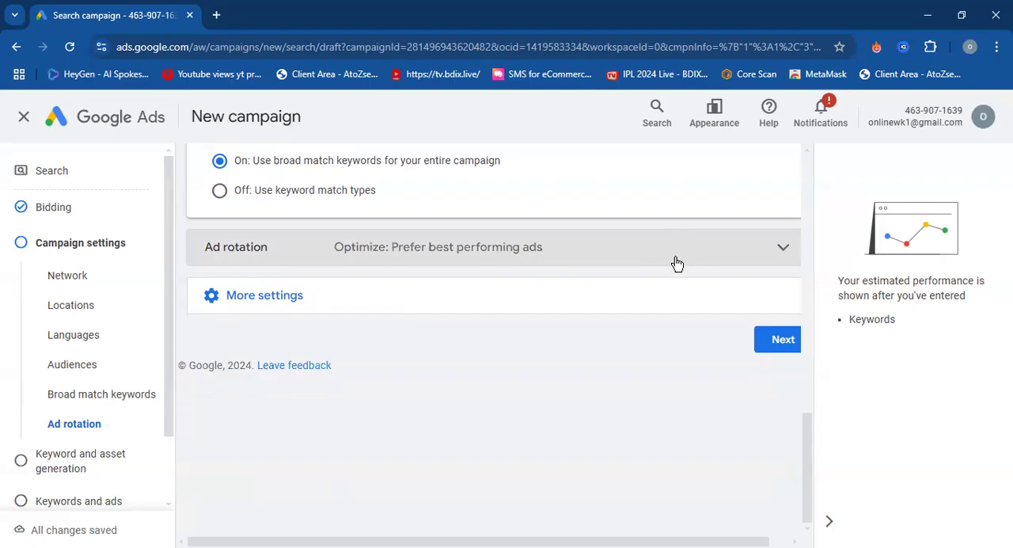
{"action": "left_click", "coordinate": [641, 304]}
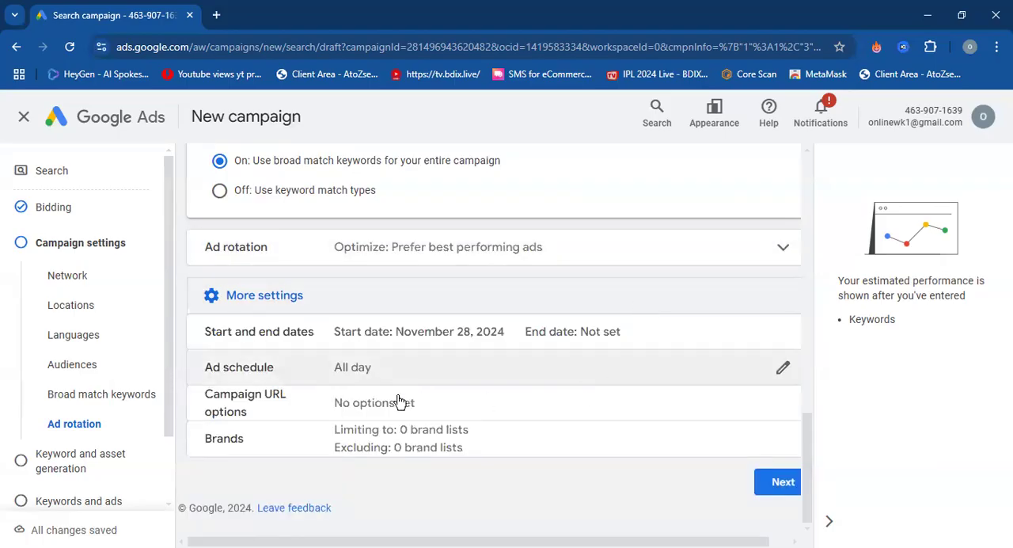
{"action": "left_click", "coordinate": [777, 482]}
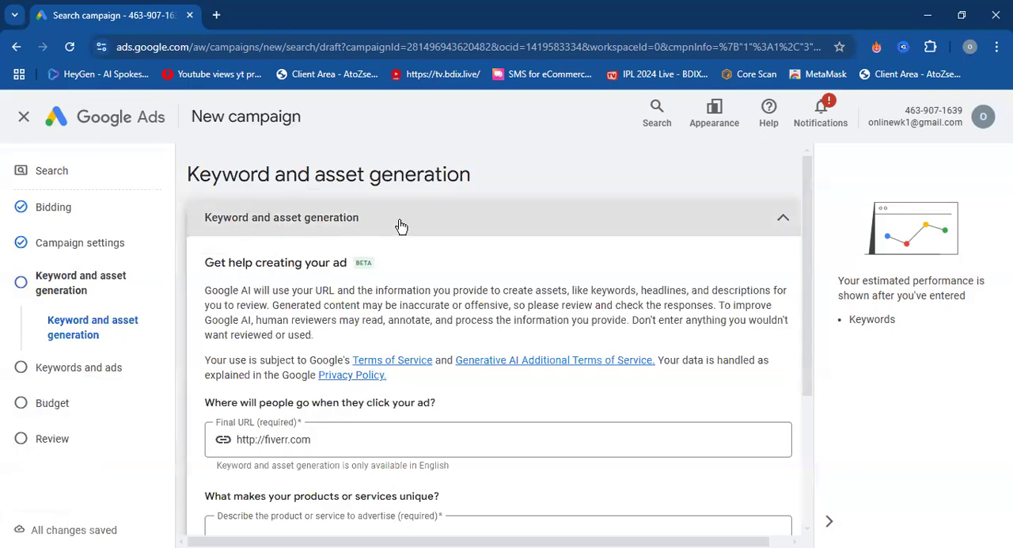
Try describing the product or service to advertise as "fiverr" for keyword and asset generation.
{"action": "scroll", "coordinate": [474, 262], "scroll_direction": "down", "scroll_amount": 3}
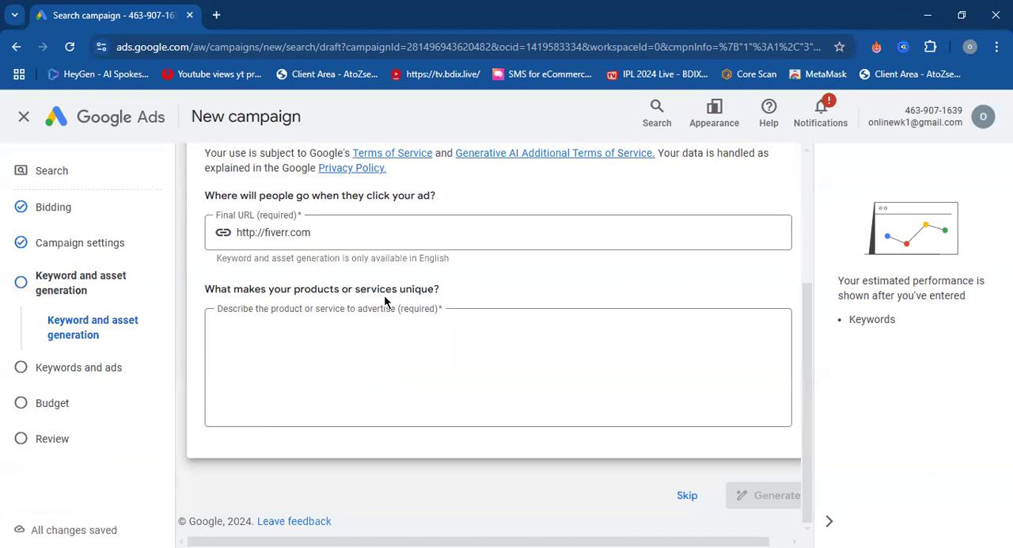
{"action": "left_click", "coordinate": [439, 345]}
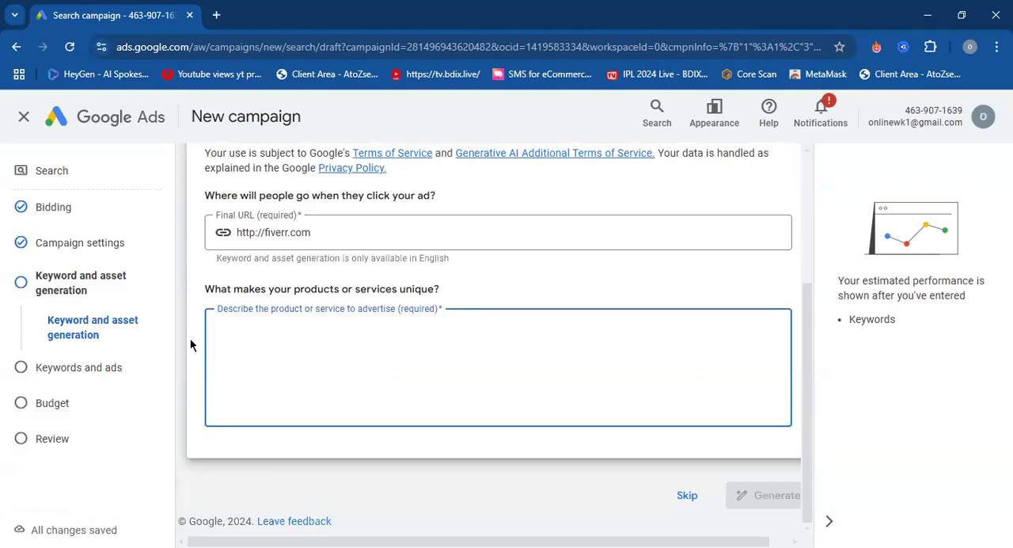
{"action": "type", "text": "fi"}
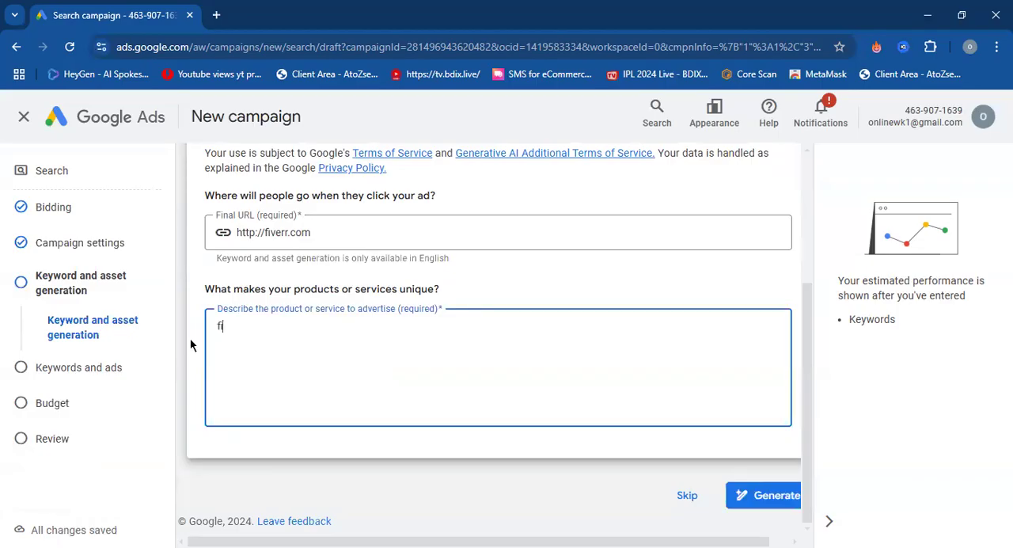
{"action": "type", "text": "er"}
{"action": "key", "text": "BackSpace"}
{"action": "key", "text": "BackSpace"}
{"action": "type", "text": "verr"}
{"action": "key", "text": "Return"}
{"action": "key", "text": "BackSpace"}
{"action": "key", "text": "BackSpace"}
{"action": "key", "text": "BackSpace"}
{"action": "key", "text": "BackSpace"}
{"action": "key", "text": "BackSpace"}
{"action": "key", "text": "BackSpace"}
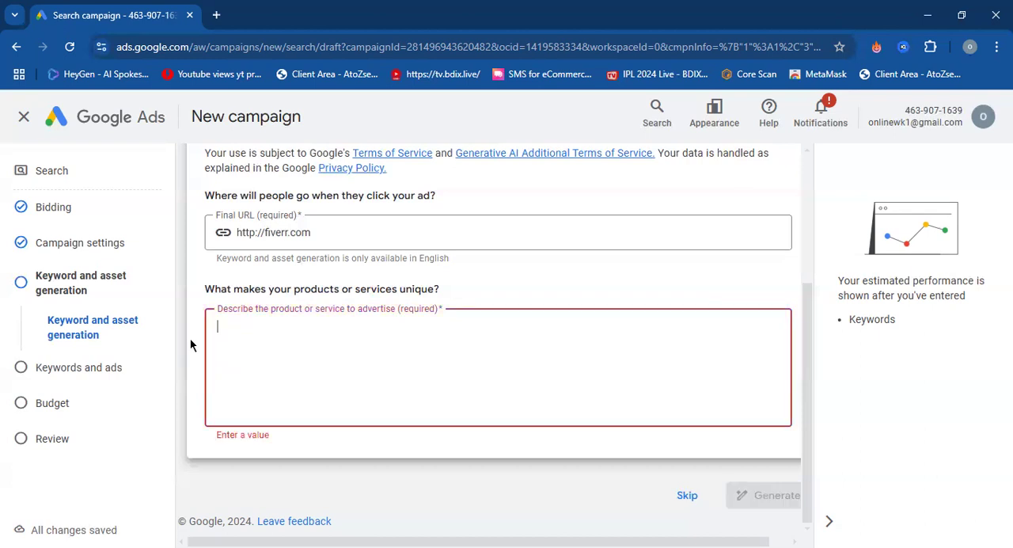
Skip the AI keyword and asset generation and continue to the campaign's keywords and ads.
{"action": "scroll", "coordinate": [285, 328], "scroll_direction": "up", "scroll_amount": 3}
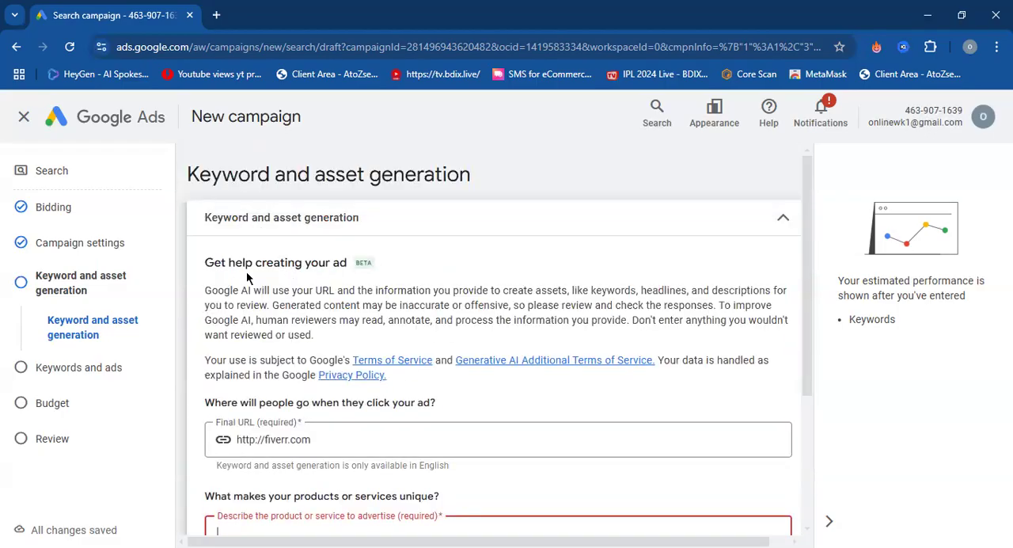
{"action": "scroll", "coordinate": [252, 273], "scroll_direction": "down", "scroll_amount": 3}
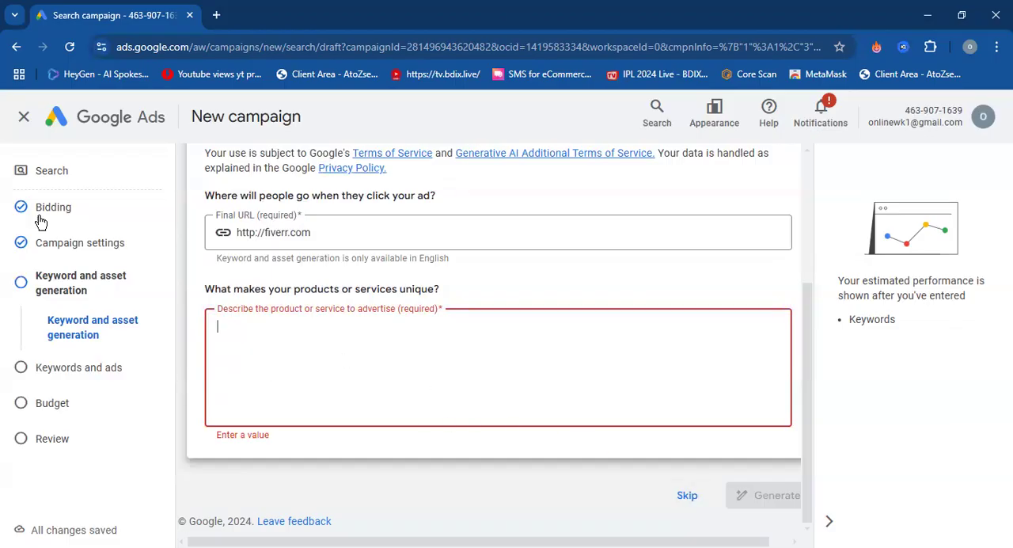
{"action": "left_click", "coordinate": [686, 495]}
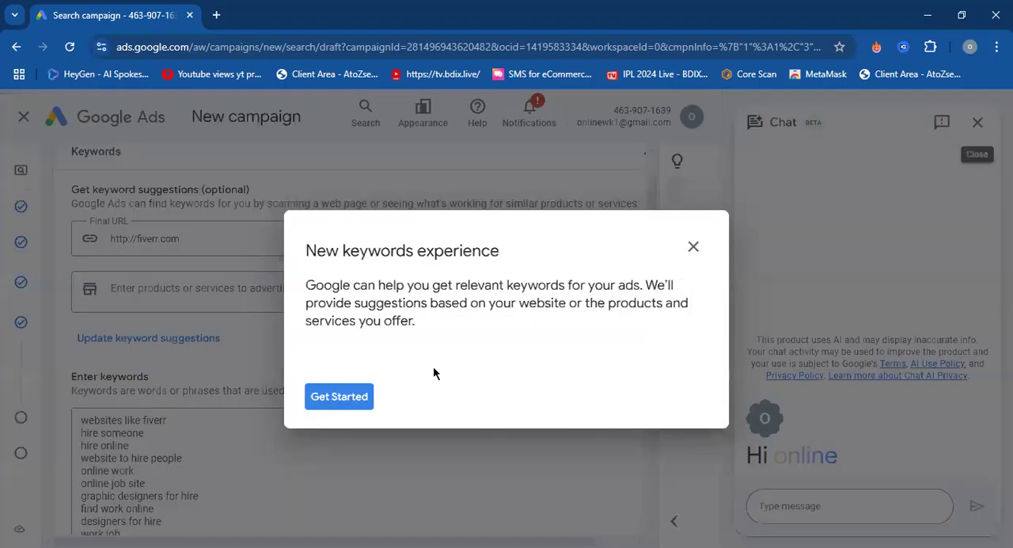
Dismiss the new keywords experience guide and confirm leaving it.
{"action": "left_click", "coordinate": [694, 242]}
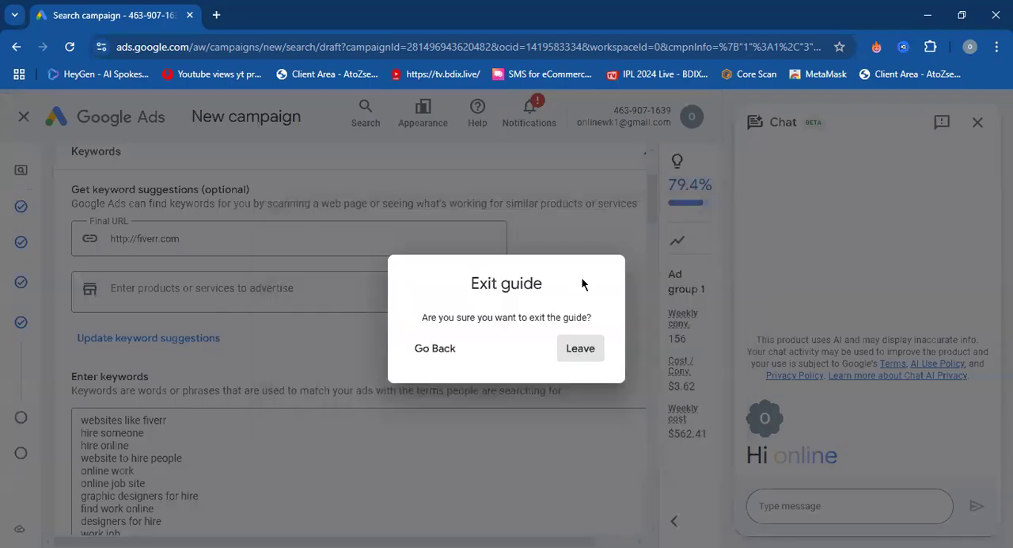
{"action": "left_click", "coordinate": [450, 350]}
{"action": "left_click", "coordinate": [694, 248]}
{"action": "left_click", "coordinate": [569, 356]}
Examine the ad group's keyword suggestion fields and the list of suggested keywords.
{"action": "scroll", "coordinate": [255, 358], "scroll_direction": "down", "scroll_amount": 3}
{"action": "mouse_move", "coordinate": [7, 387]}
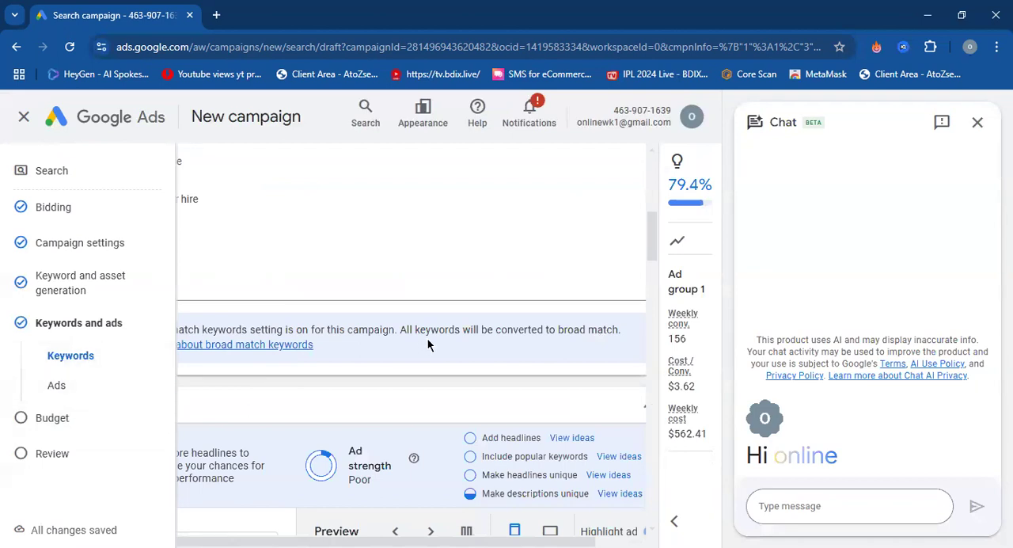
{"action": "scroll", "coordinate": [237, 246], "scroll_direction": "down", "scroll_amount": 1}
{"action": "scroll", "coordinate": [236, 244], "scroll_direction": "up", "scroll_amount": 3}
{"action": "left_click_drag", "start_coordinate": [176, 389], "coordinate": [85, 274]}
{"action": "left_click", "coordinate": [207, 317]}
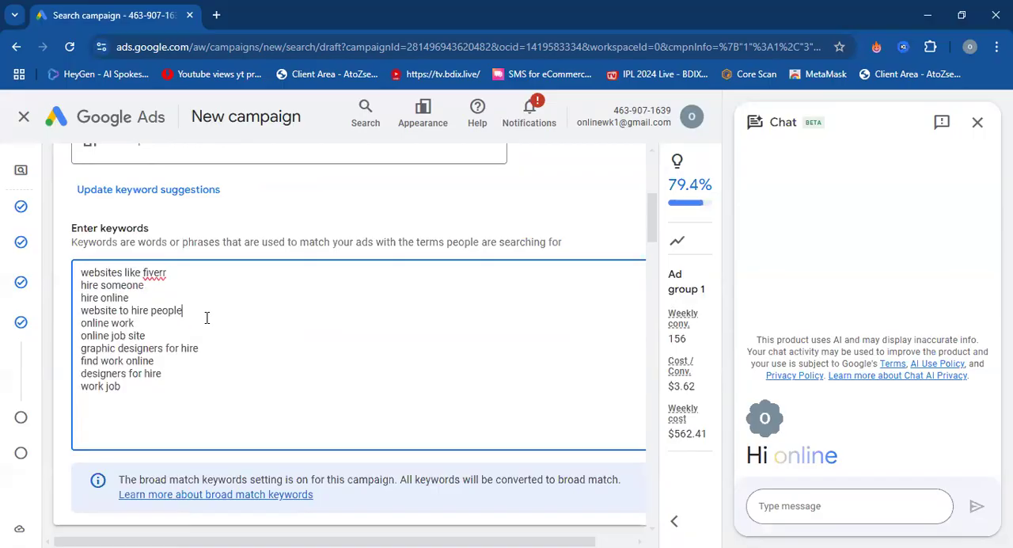
{"action": "scroll", "coordinate": [208, 316], "scroll_direction": "up", "scroll_amount": 4}
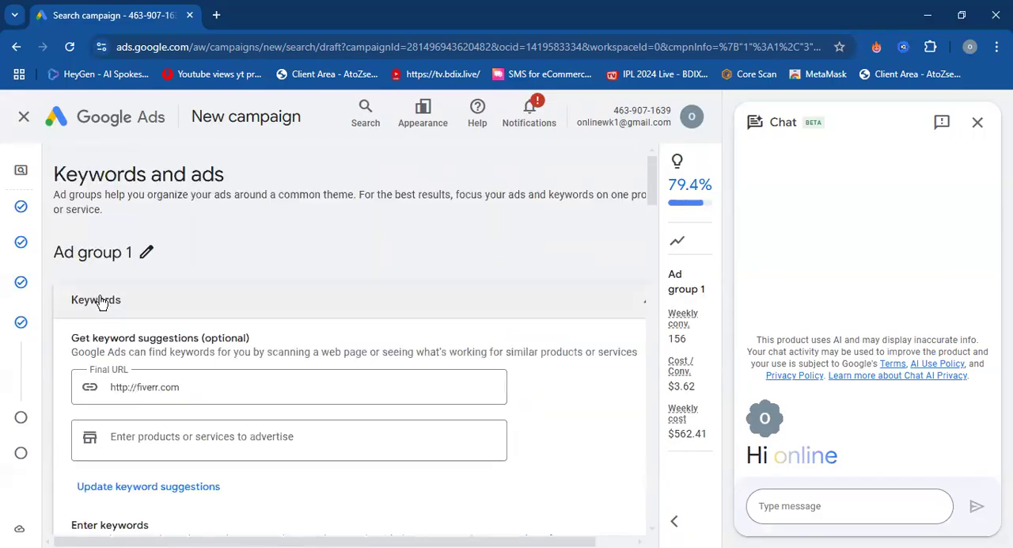
{"action": "scroll", "coordinate": [111, 299], "scroll_direction": "down", "scroll_amount": 4}
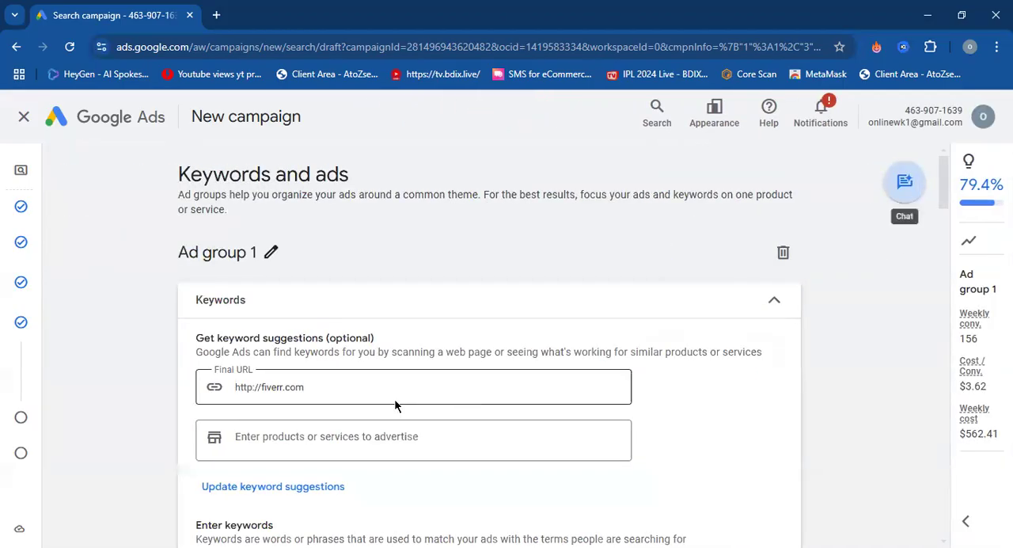
{"action": "scroll", "coordinate": [247, 388], "scroll_direction": "down", "scroll_amount": 5}
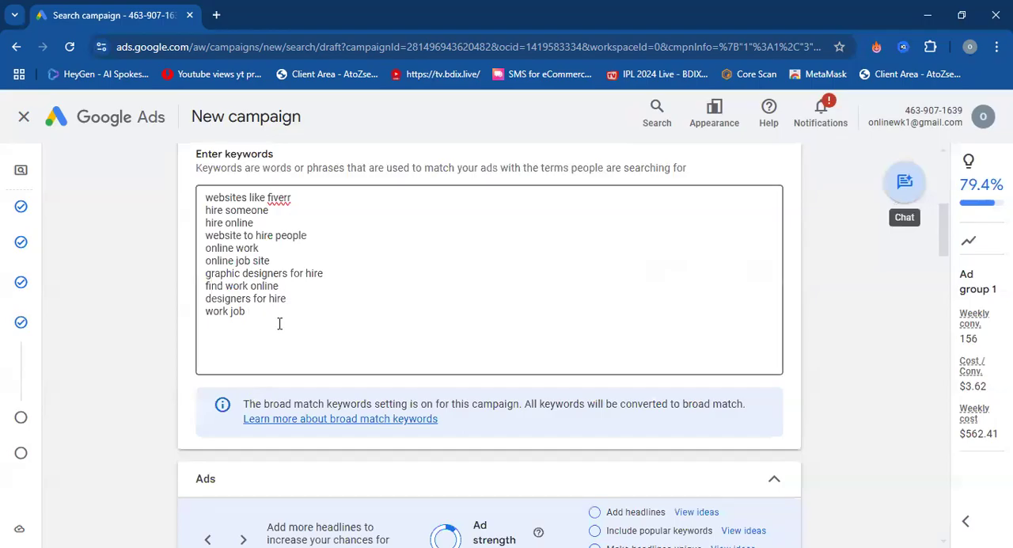
{"action": "scroll", "coordinate": [255, 252], "scroll_direction": "down", "scroll_amount": 3}
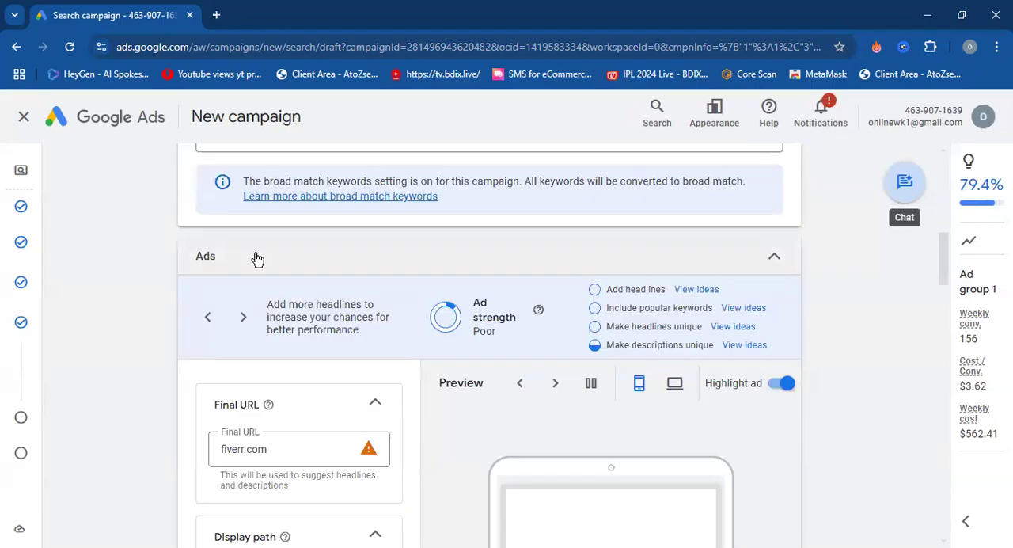
{"action": "scroll", "coordinate": [256, 259], "scroll_direction": "up", "scroll_amount": 2}
{"action": "scroll", "coordinate": [256, 258], "scroll_direction": "up", "scroll_amount": 4}
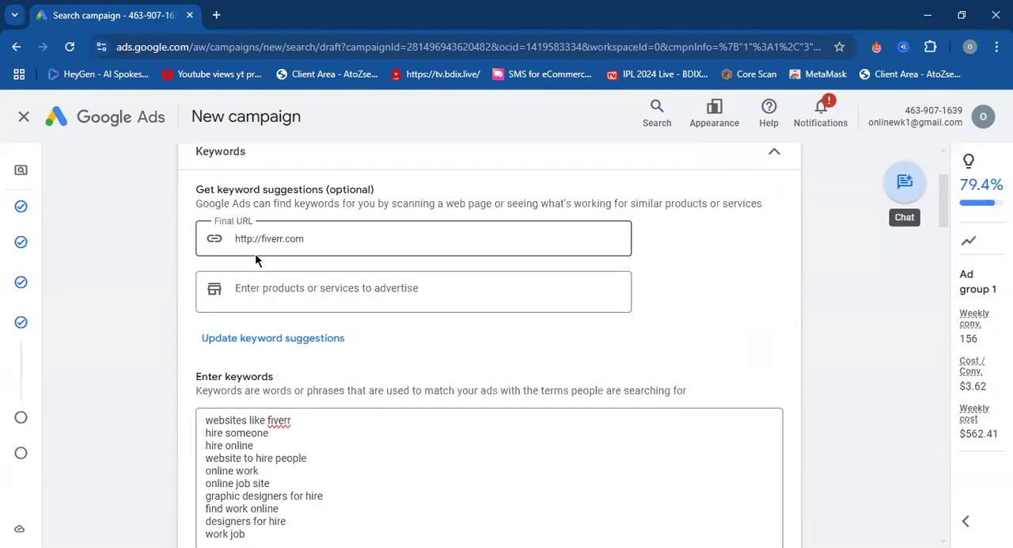
Look over the ad's strength rating, final URL, display path, headlines and mobile preview.
{"action": "scroll", "coordinate": [171, 300], "scroll_direction": "down", "scroll_amount": 4}
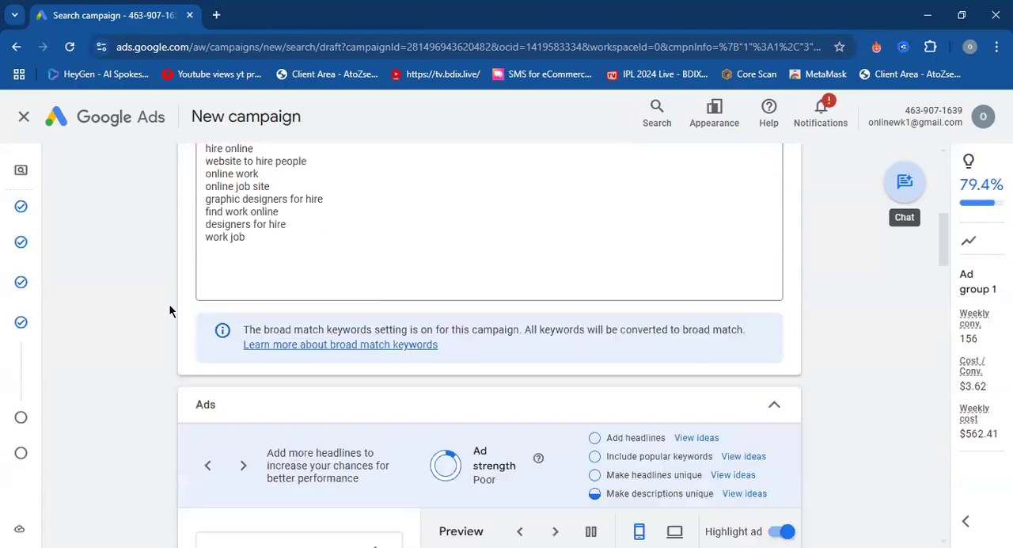
{"action": "scroll", "coordinate": [170, 310], "scroll_direction": "down", "scroll_amount": 3}
{"action": "scroll", "coordinate": [170, 307], "scroll_direction": "down", "scroll_amount": 1}
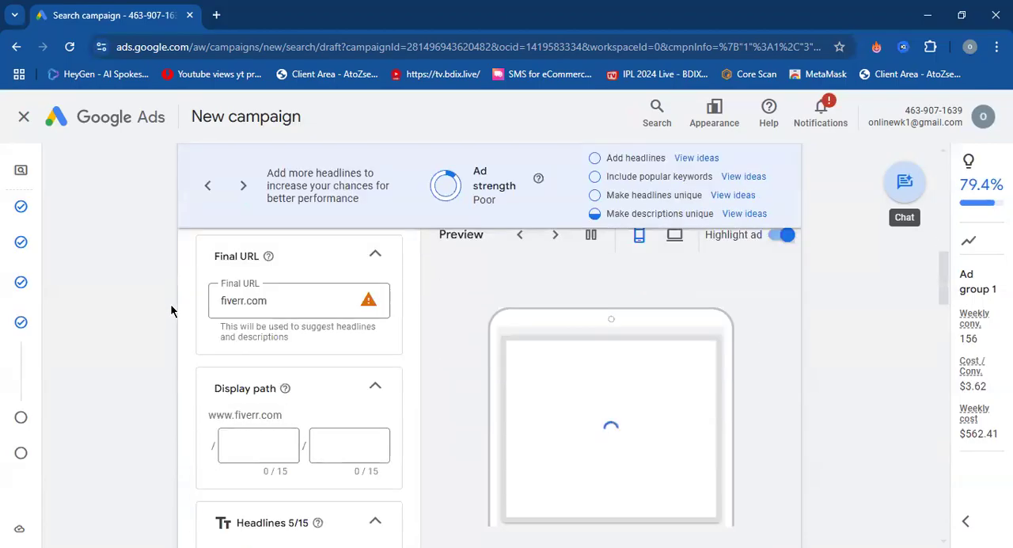
{"action": "scroll", "coordinate": [543, 384], "scroll_direction": "down", "scroll_amount": 2}
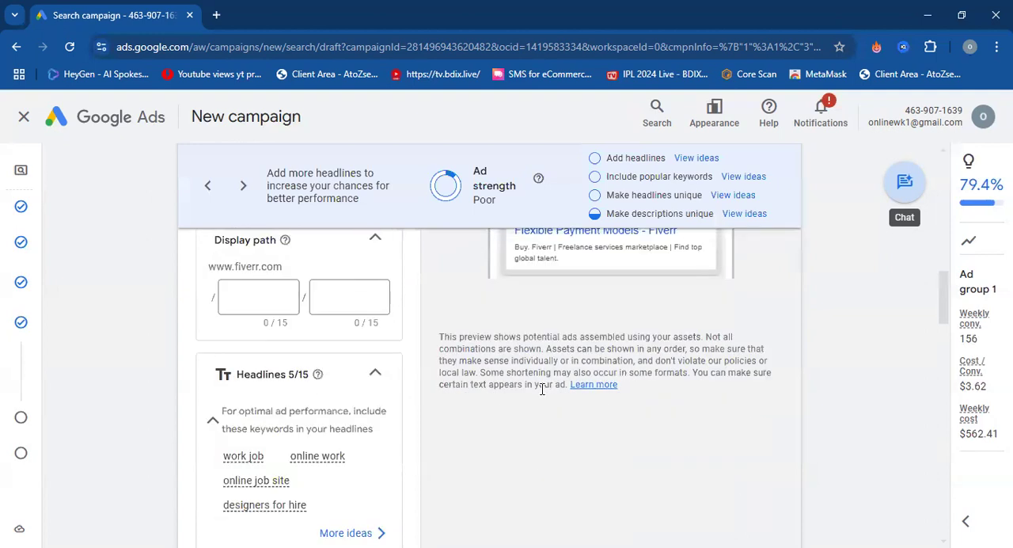
{"action": "scroll", "coordinate": [538, 372], "scroll_direction": "up", "scroll_amount": 3}
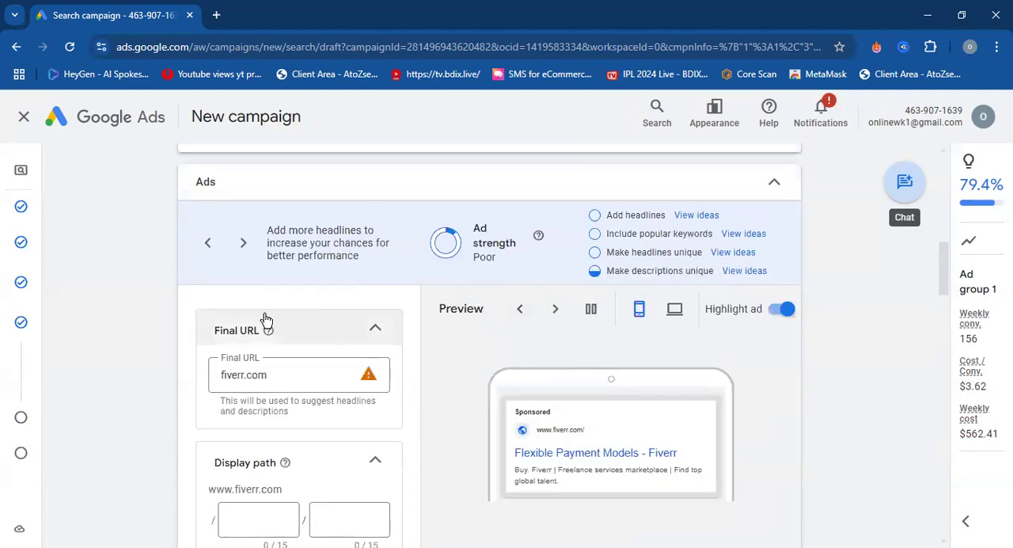
{"action": "scroll", "coordinate": [214, 360], "scroll_direction": "down", "scroll_amount": 1}
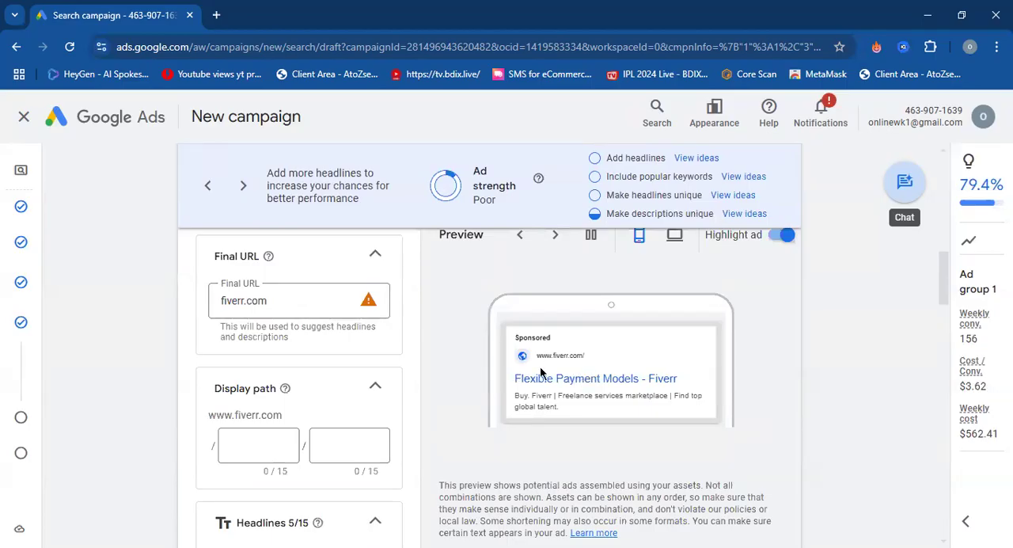
{"action": "scroll", "coordinate": [332, 380], "scroll_direction": "down", "scroll_amount": 1}
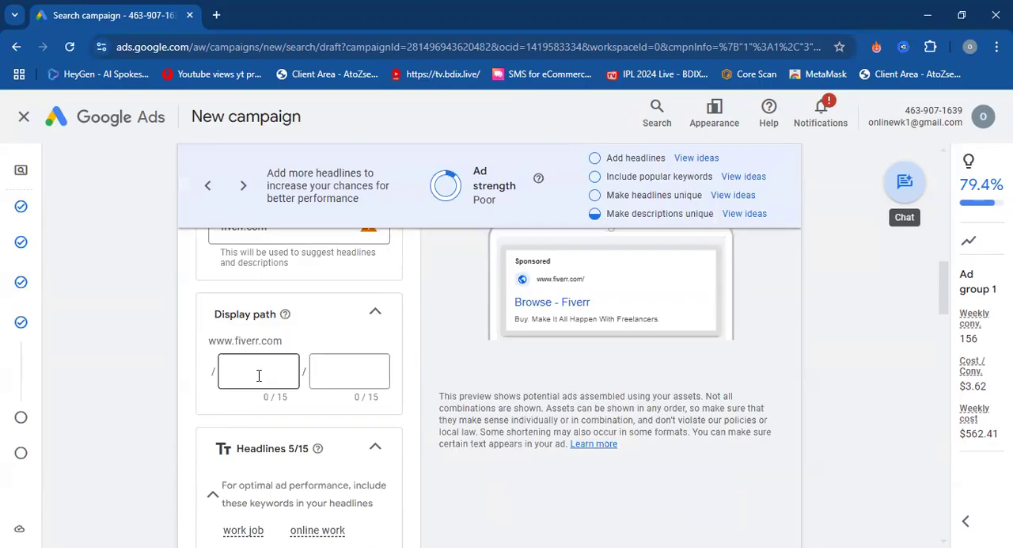
Fill the ad's display path with "best" in the first part and "offer" in the second.
{"action": "left_click", "coordinate": [258, 375]}
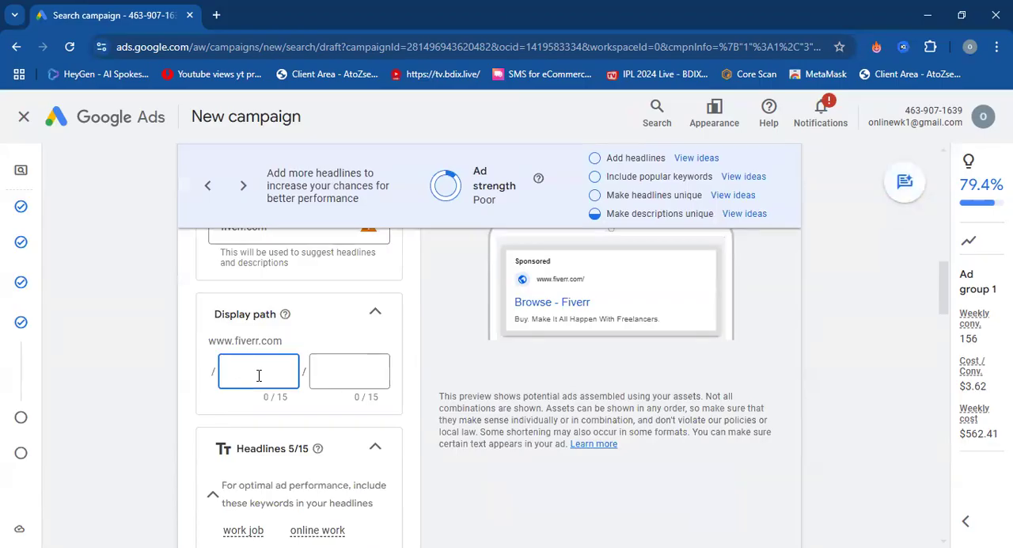
{"action": "type", "text": "best"}
{"action": "left_click", "coordinate": [374, 371]}
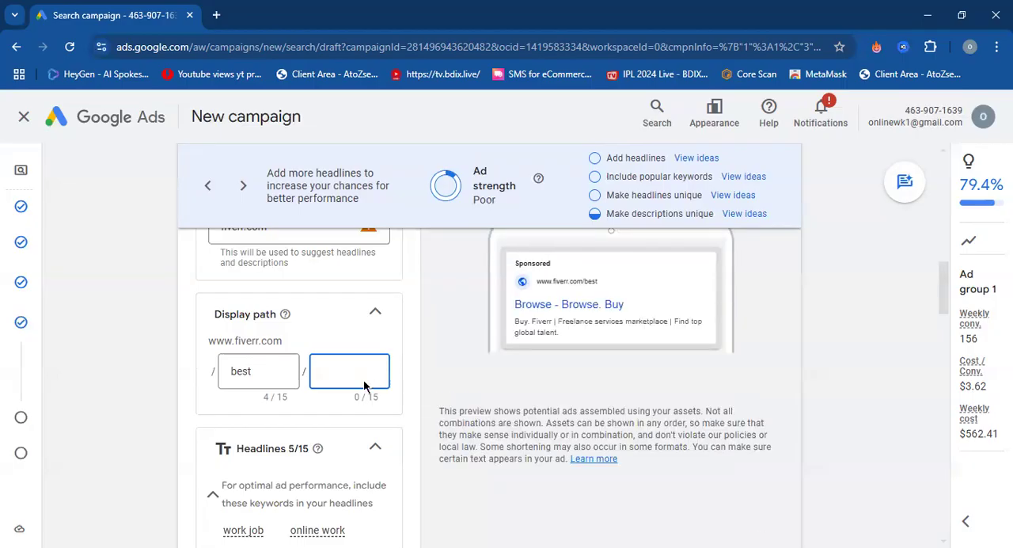
{"action": "left_click", "coordinate": [271, 373]}
{"action": "left_click", "coordinate": [348, 380]}
{"action": "type", "text": "offer"}
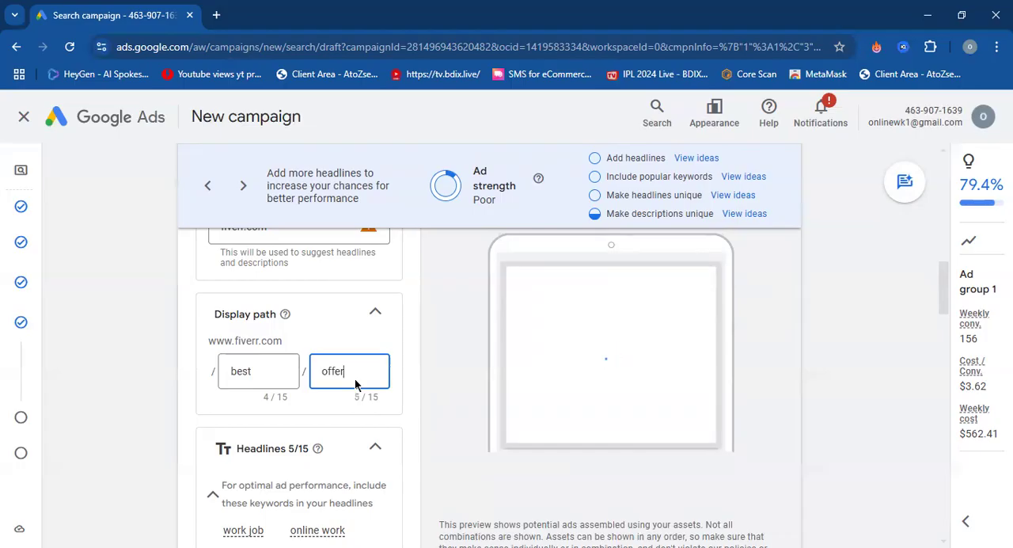
Clear both parts of the ad's display path.
{"action": "key", "text": "BackSpace"}
{"action": "key", "text": "BackSpace"}
{"action": "key", "text": "BackSpace"}
{"action": "key", "text": "BackSpace"}
{"action": "key", "text": "BackSpace"}
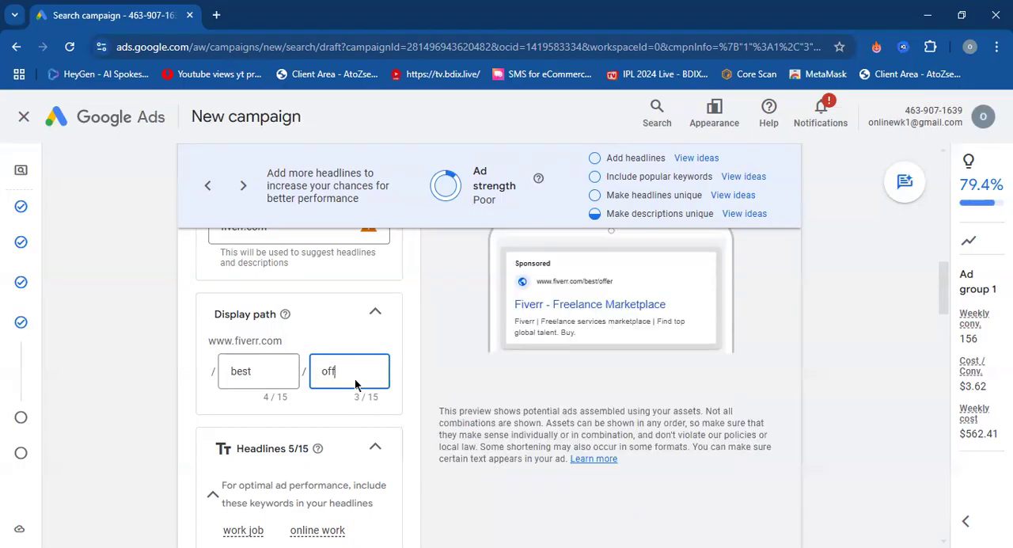
{"action": "left_click", "coordinate": [269, 372]}
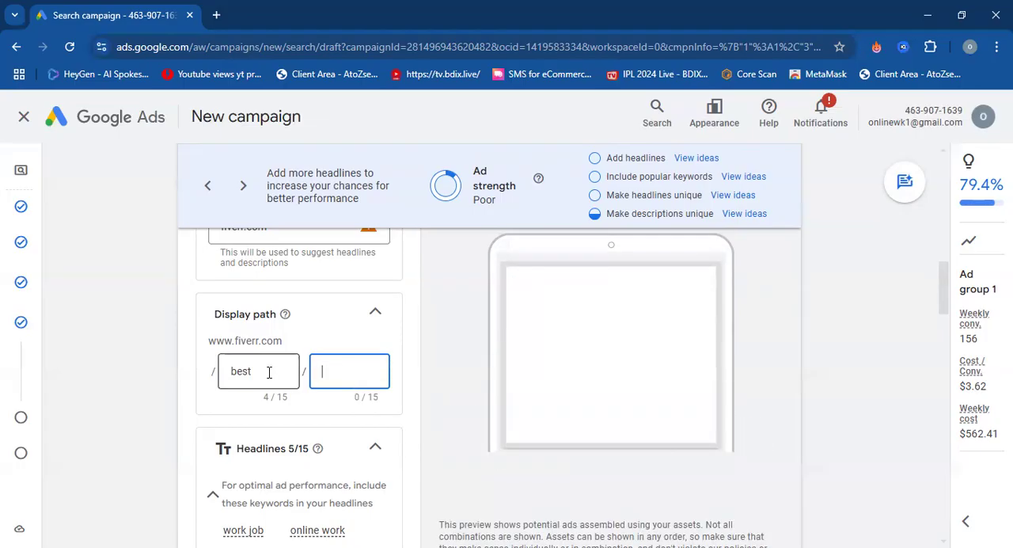
{"action": "key", "text": "BackSpace"}
{"action": "key", "text": "BackSpace"}
{"action": "key", "text": "BackSpace"}
{"action": "key", "text": "BackSpace"}
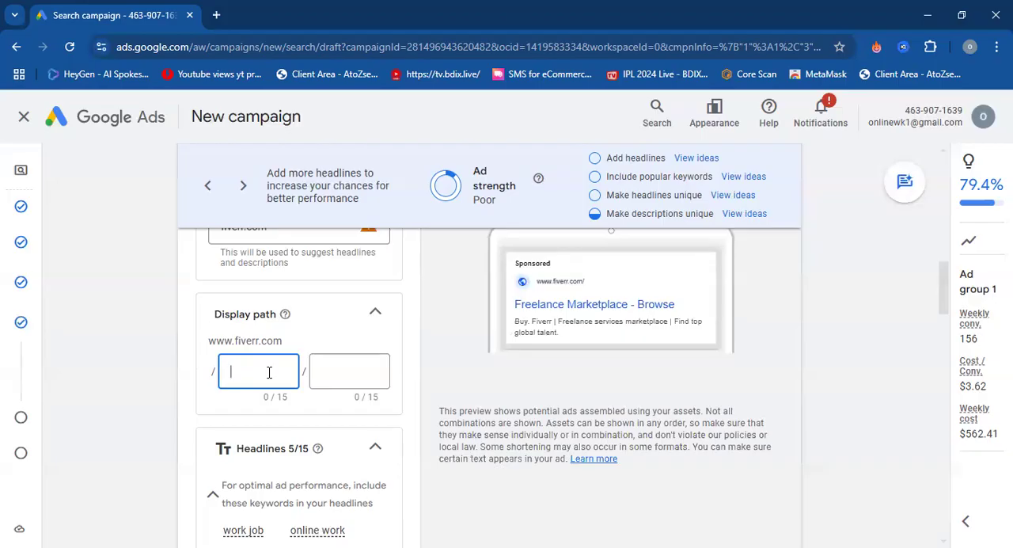
{"action": "scroll", "coordinate": [271, 319], "scroll_direction": "up", "scroll_amount": 3}
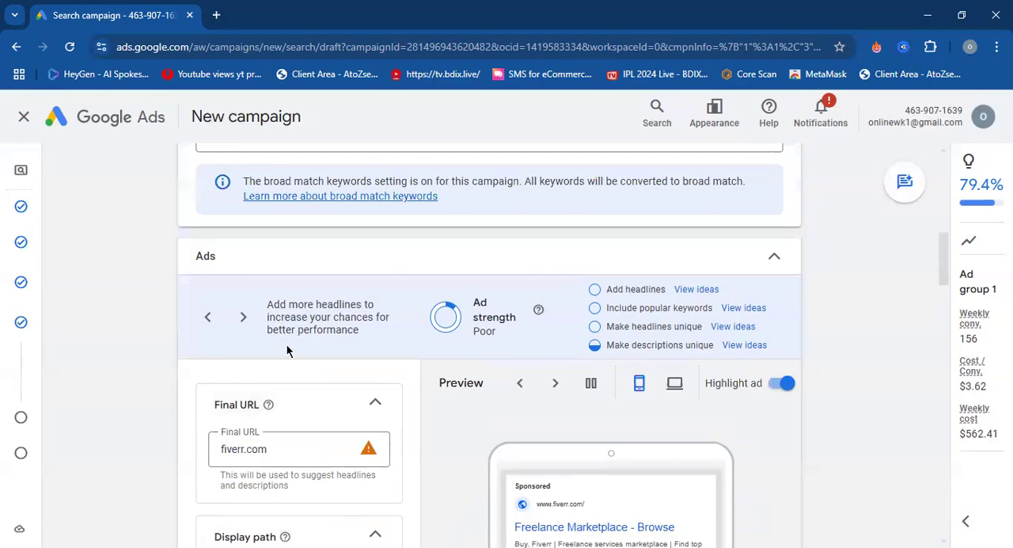
{"action": "scroll", "coordinate": [286, 343], "scroll_direction": "down", "scroll_amount": 2}
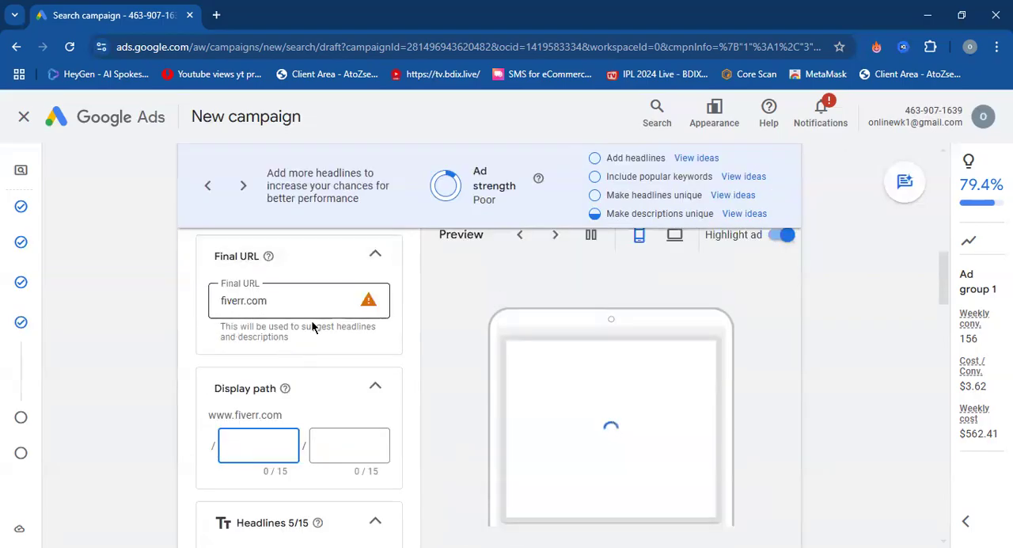
{"action": "left_click", "coordinate": [288, 304]}
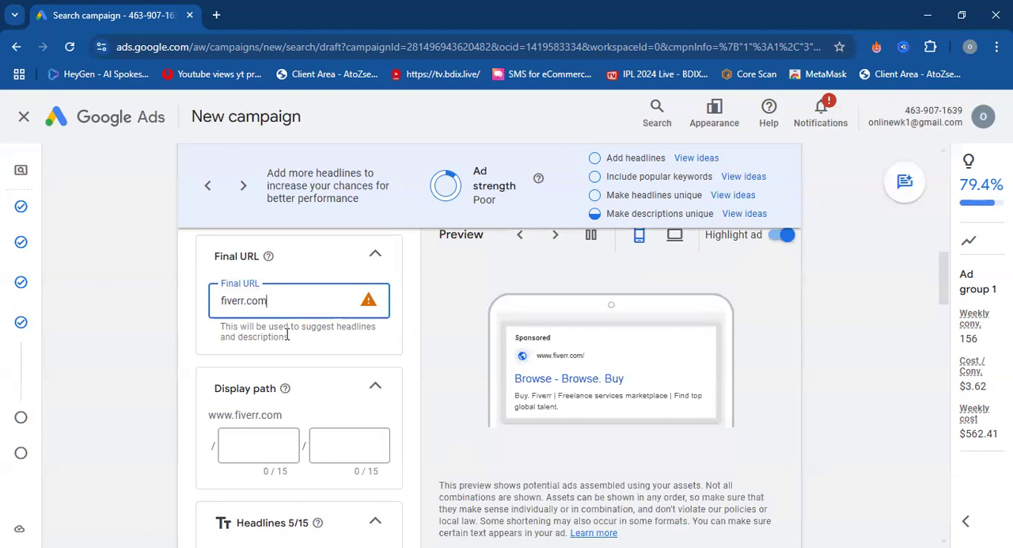
{"action": "scroll", "coordinate": [287, 328], "scroll_direction": "down", "scroll_amount": 1}
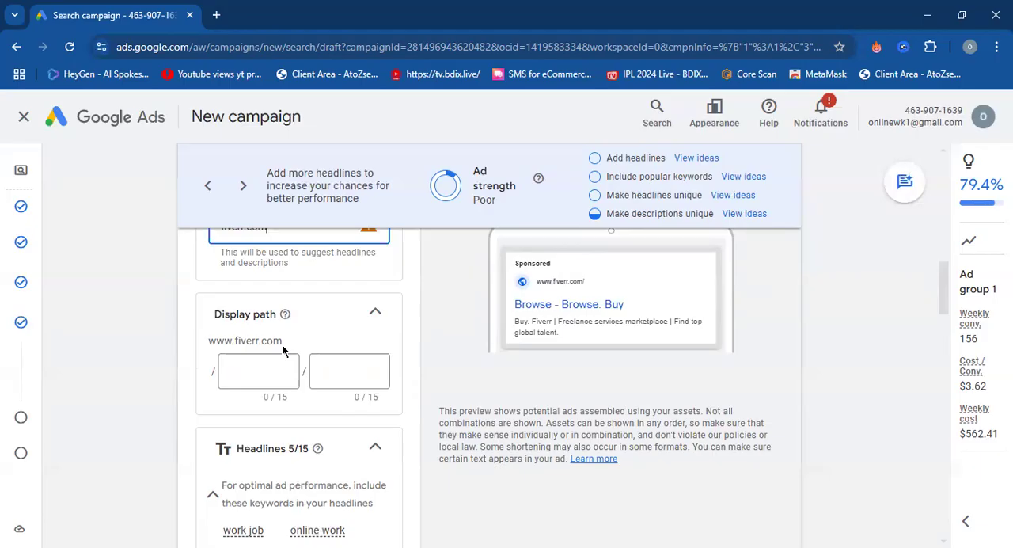
Examine the keyword ideas suggested for the ad's headlines, including the search details for "work job", alongside the ad preview.
{"action": "scroll", "coordinate": [356, 325], "scroll_direction": "down", "scroll_amount": 2}
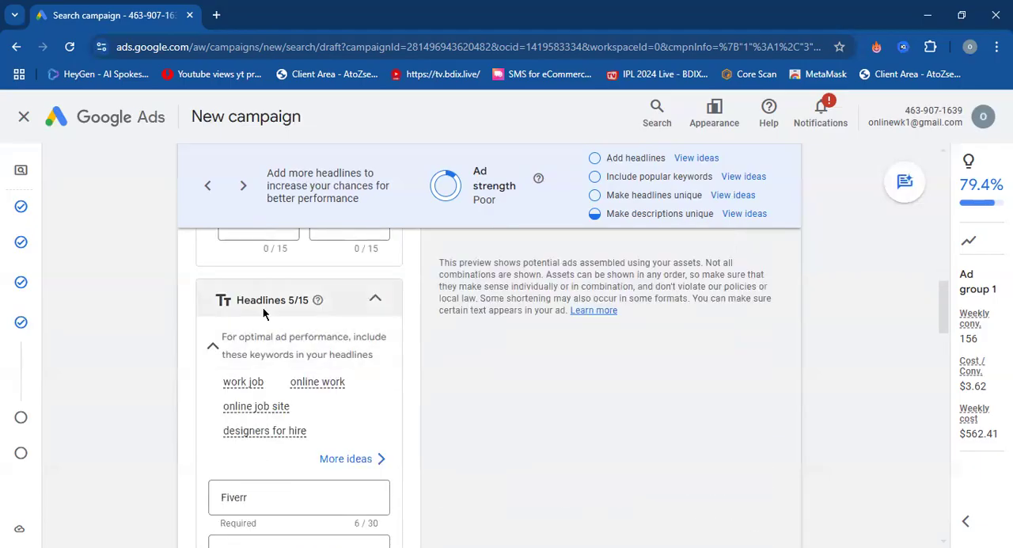
{"action": "scroll", "coordinate": [527, 351], "scroll_direction": "up", "scroll_amount": 3}
{"action": "scroll", "coordinate": [492, 410], "scroll_direction": "down", "scroll_amount": 3}
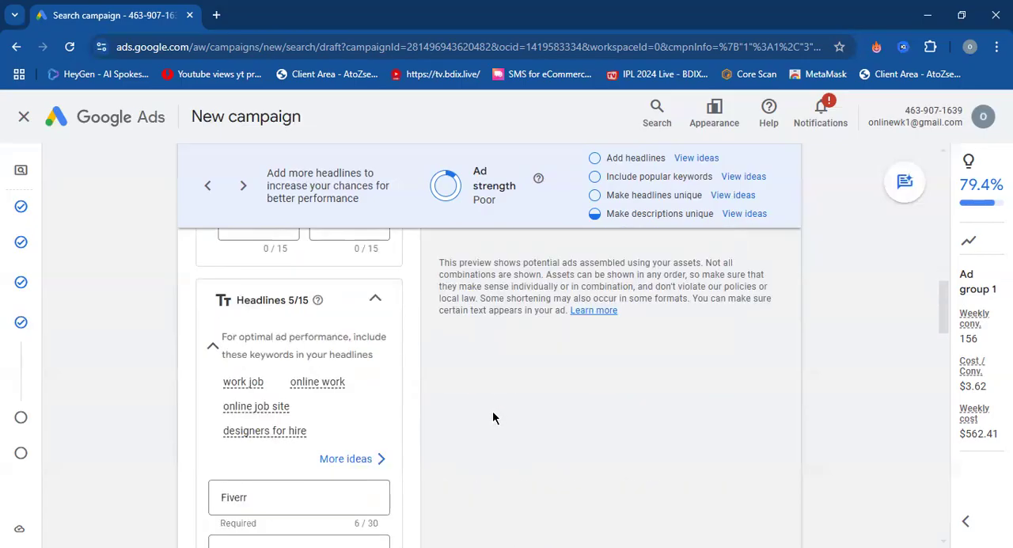
{"action": "mouse_move", "coordinate": [252, 385]}
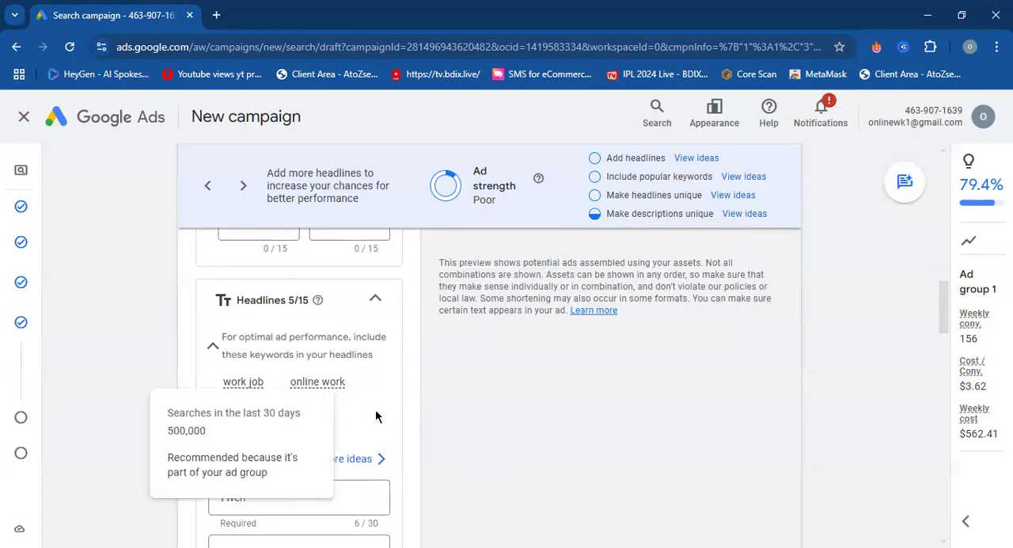
{"action": "scroll", "coordinate": [396, 408], "scroll_direction": "up", "scroll_amount": 3}
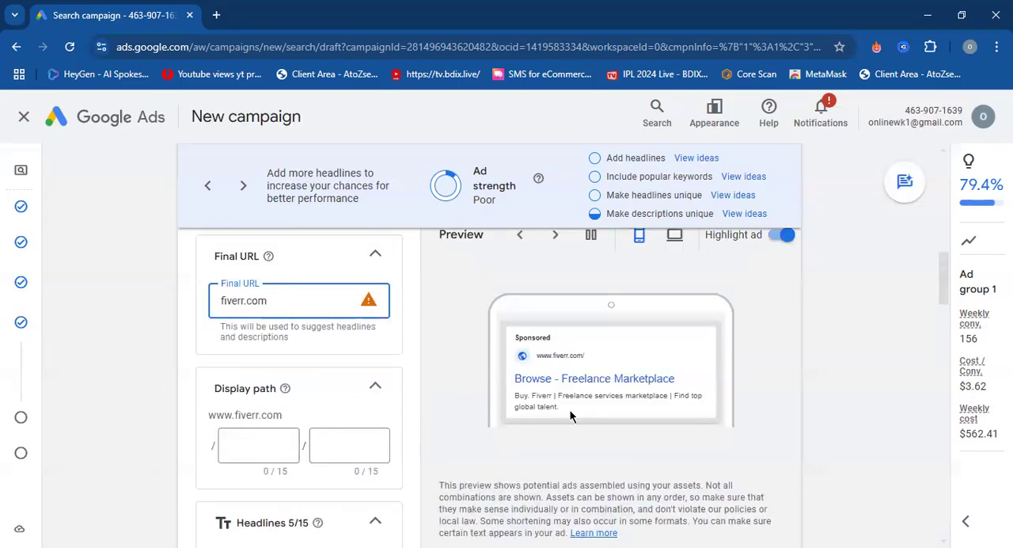
{"action": "scroll", "coordinate": [456, 404], "scroll_direction": "down", "scroll_amount": 3}
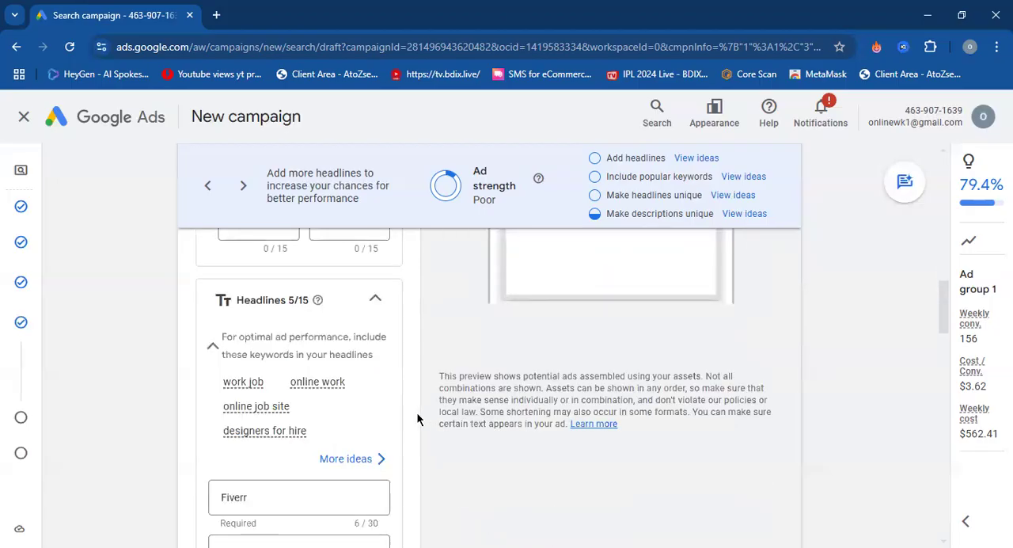
Review the ad's prefilled and empty headline fields, compare them with the preview, and check the idea offered for the third headline.
{"action": "scroll", "coordinate": [422, 412], "scroll_direction": "down", "scroll_amount": 3}
{"action": "left_click", "coordinate": [310, 277]}
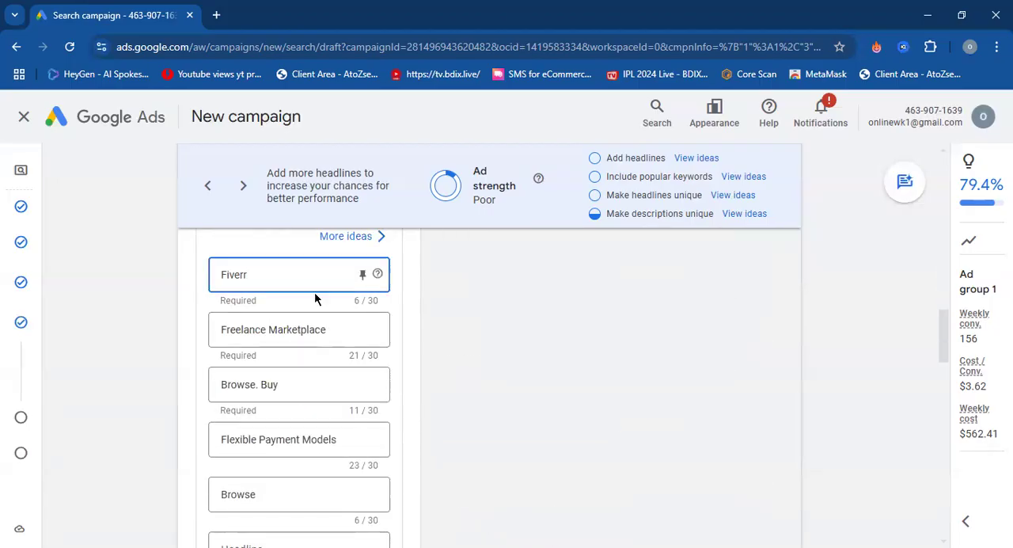
{"action": "left_click_drag", "start_coordinate": [308, 381], "coordinate": [204, 373]}
{"action": "left_click", "coordinate": [194, 370]}
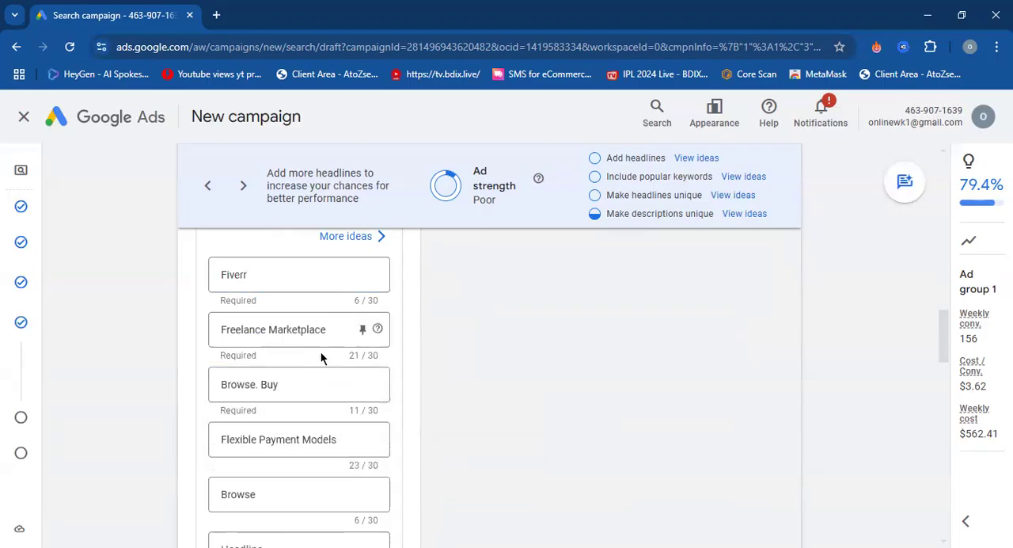
{"action": "scroll", "coordinate": [437, 388], "scroll_direction": "up", "scroll_amount": 5}
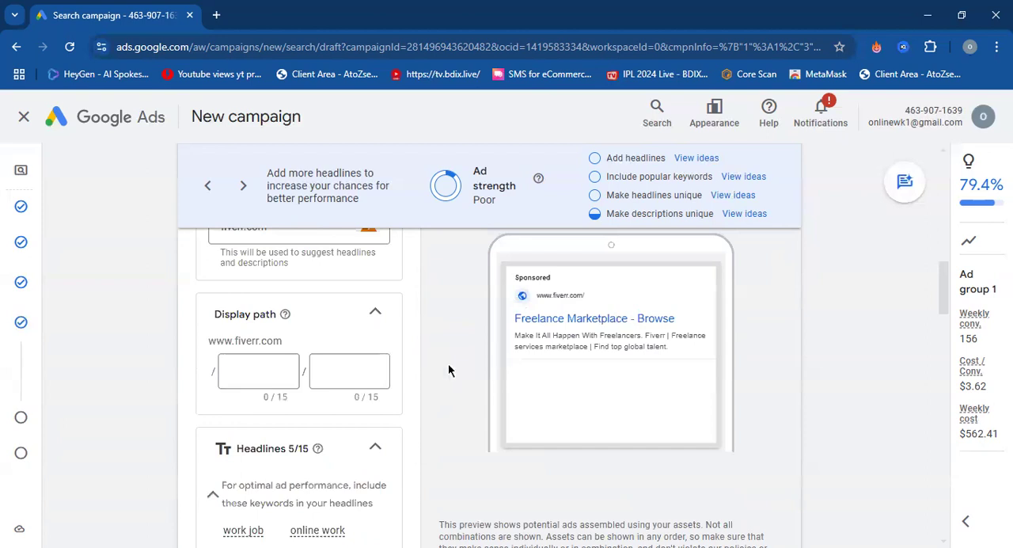
{"action": "scroll", "coordinate": [436, 375], "scroll_direction": "down", "scroll_amount": 5}
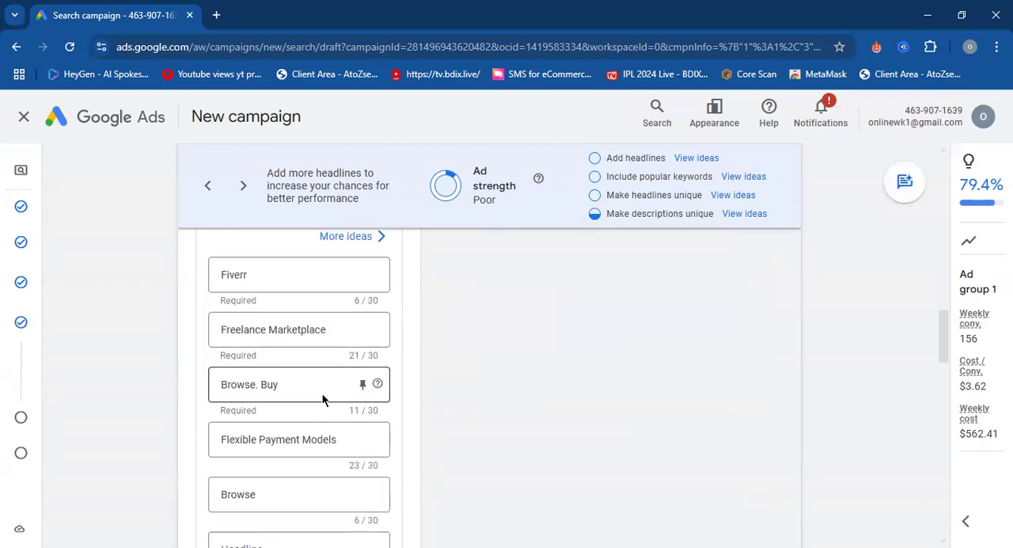
{"action": "left_click", "coordinate": [278, 278]}
{"action": "left_click", "coordinate": [297, 329]}
{"action": "left_click", "coordinate": [297, 381]}
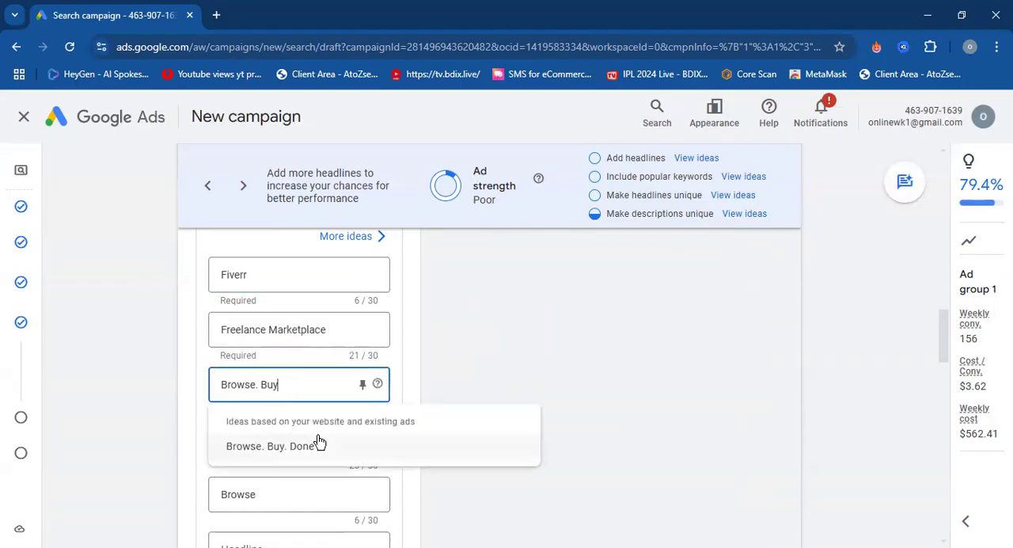
{"action": "left_click", "coordinate": [171, 413]}
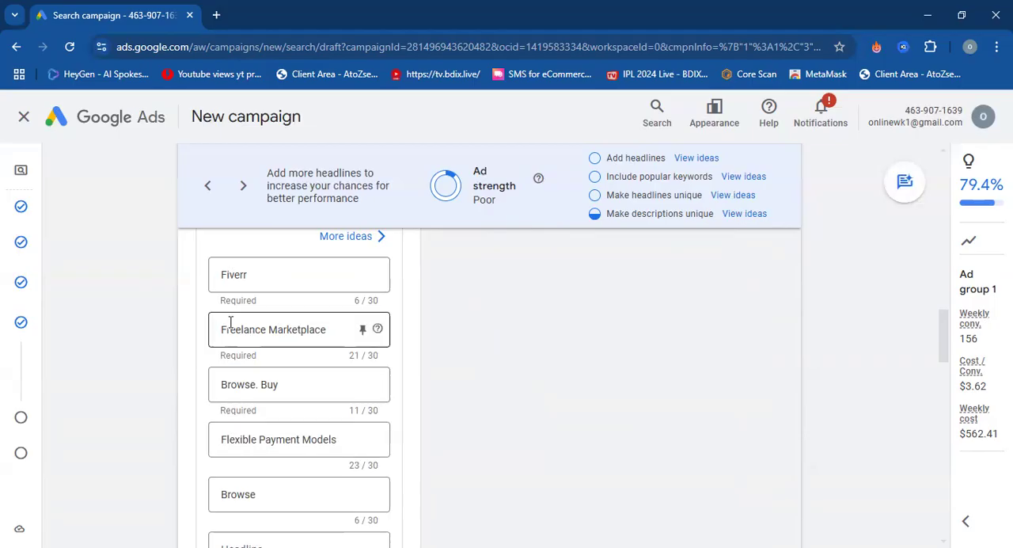
{"action": "scroll", "coordinate": [314, 436], "scroll_direction": "down", "scroll_amount": 4}
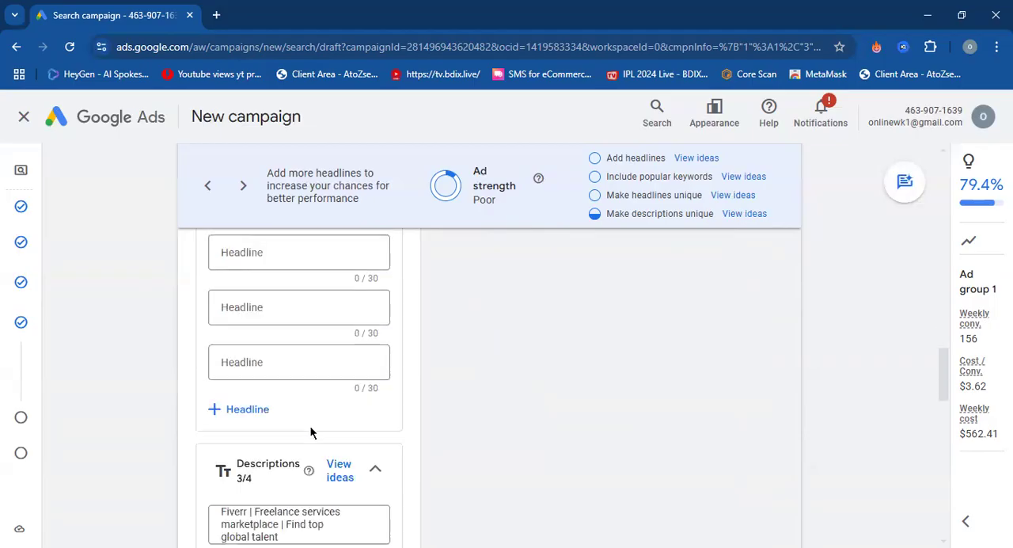
{"action": "scroll", "coordinate": [250, 416], "scroll_direction": "up", "scroll_amount": 3}
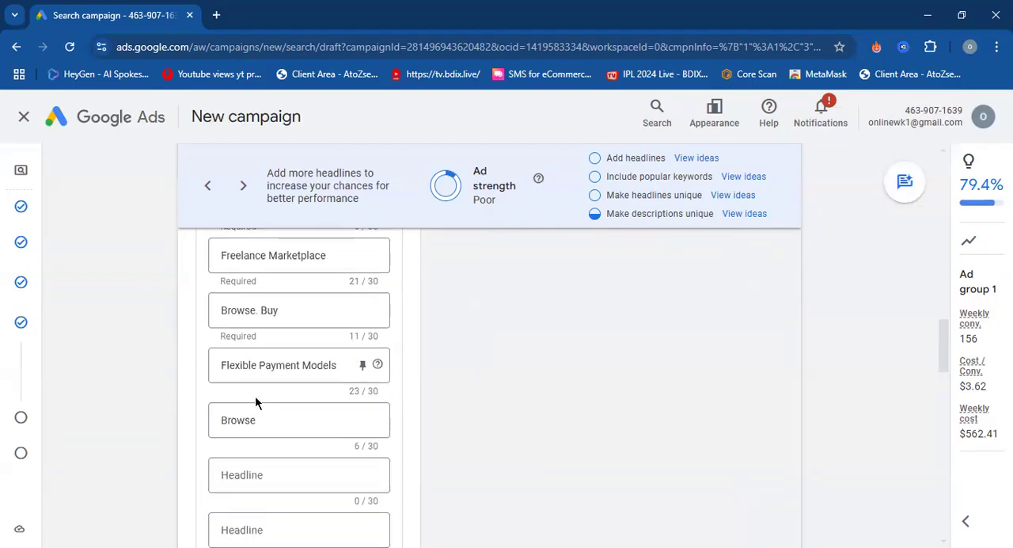
{"action": "scroll", "coordinate": [255, 401], "scroll_direction": "up", "scroll_amount": 1}
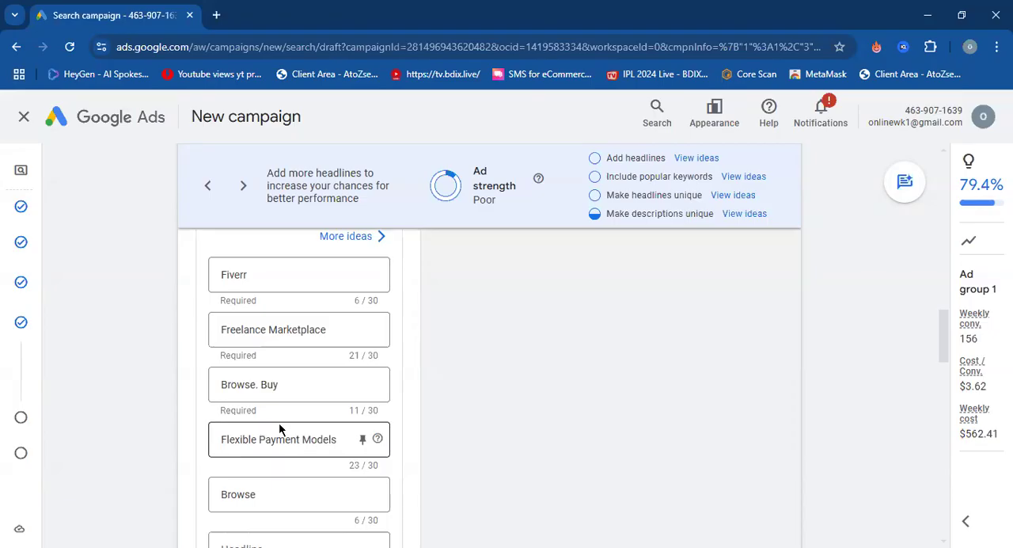
Review the ad's description texts and the empty description field, comparing them with how the mobile preview combines the assets.
{"action": "scroll", "coordinate": [285, 402], "scroll_direction": "down", "scroll_amount": 8}
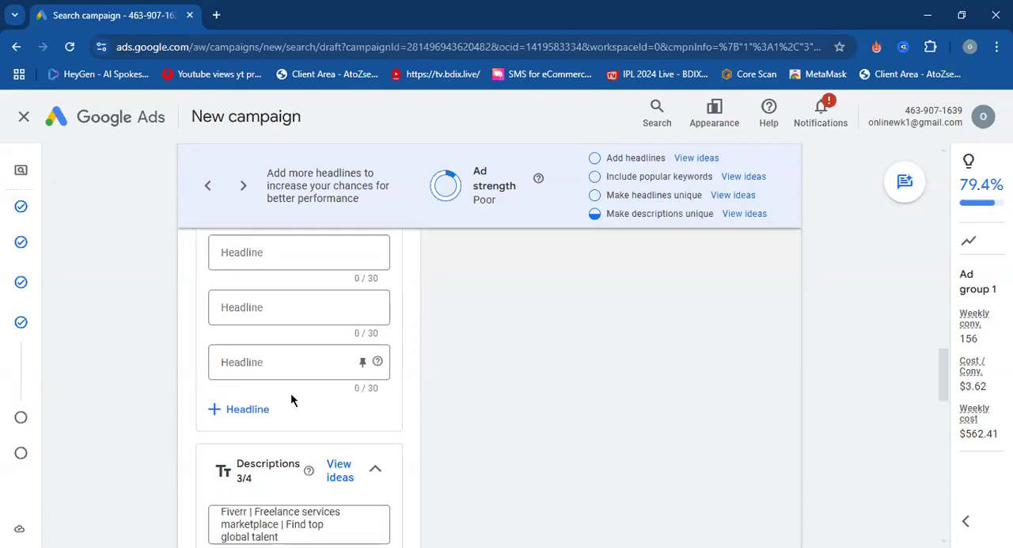
{"action": "scroll", "coordinate": [290, 392], "scroll_direction": "down", "scroll_amount": 2}
{"action": "left_click", "coordinate": [277, 389]}
{"action": "left_click_drag", "start_coordinate": [277, 389], "coordinate": [222, 361]}
{"action": "left_click", "coordinate": [190, 369]}
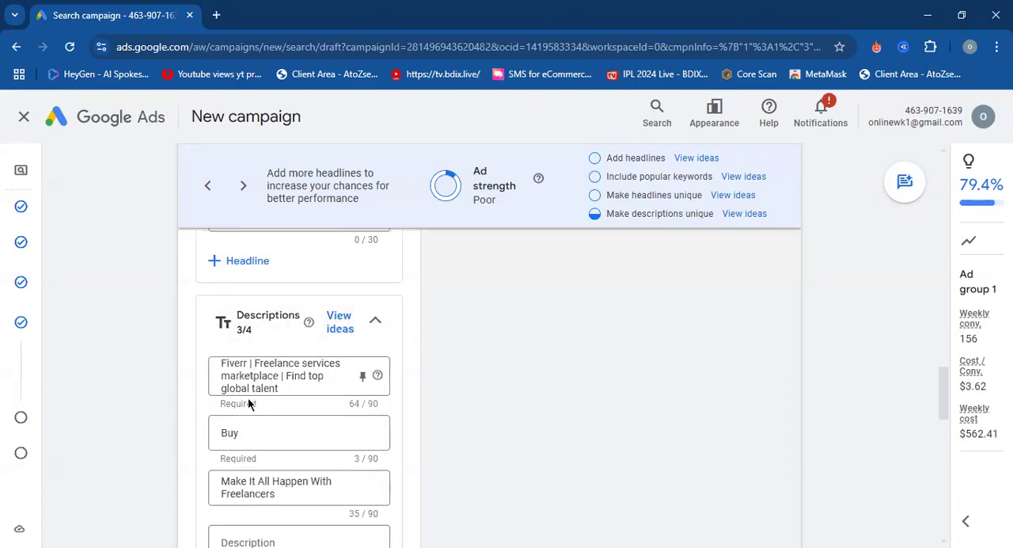
{"action": "scroll", "coordinate": [279, 400], "scroll_direction": "down", "scroll_amount": 1}
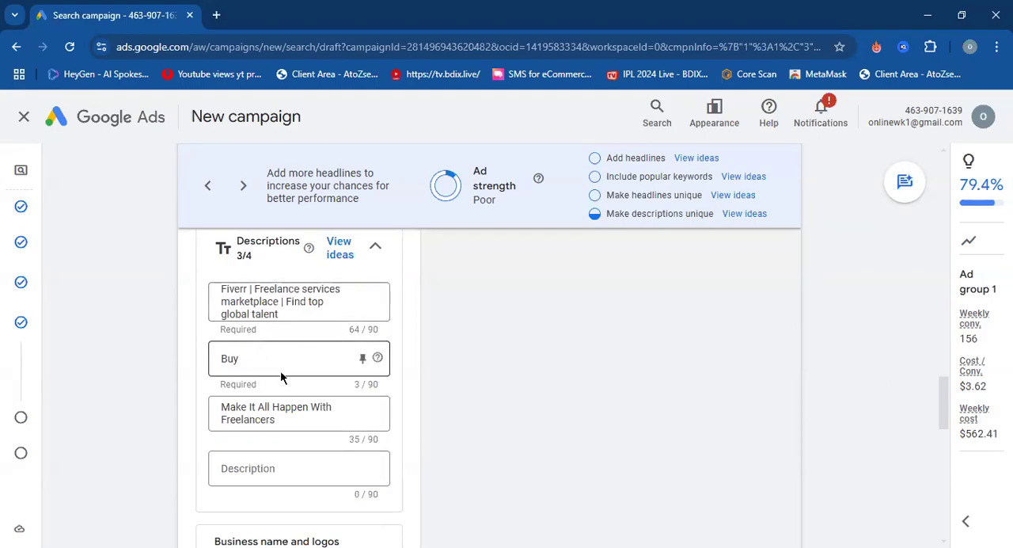
{"action": "scroll", "coordinate": [295, 368], "scroll_direction": "up", "scroll_amount": 1}
{"action": "scroll", "coordinate": [294, 366], "scroll_direction": "down", "scroll_amount": 2}
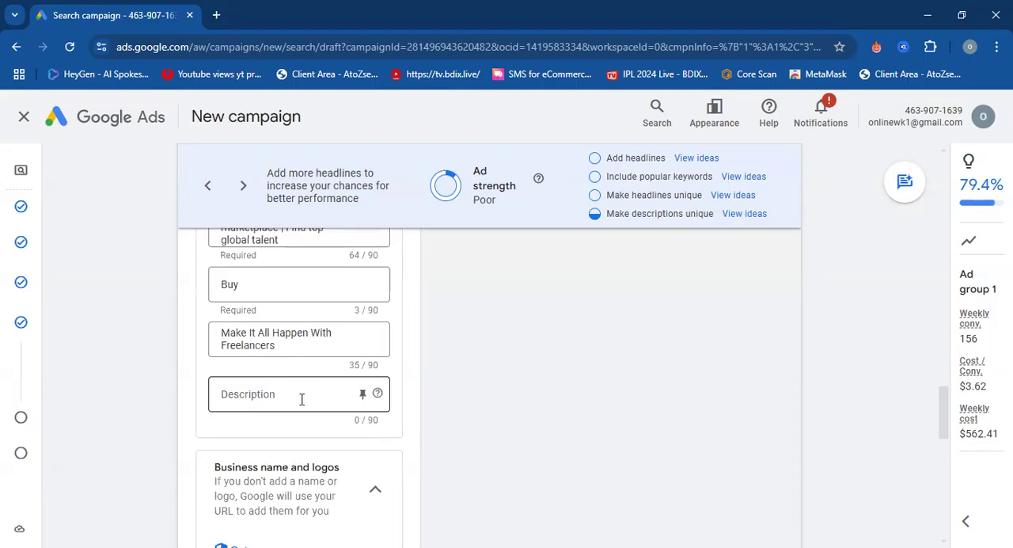
{"action": "scroll", "coordinate": [350, 385], "scroll_direction": "up", "scroll_amount": 10}
{"action": "scroll", "coordinate": [539, 385], "scroll_direction": "up", "scroll_amount": 4}
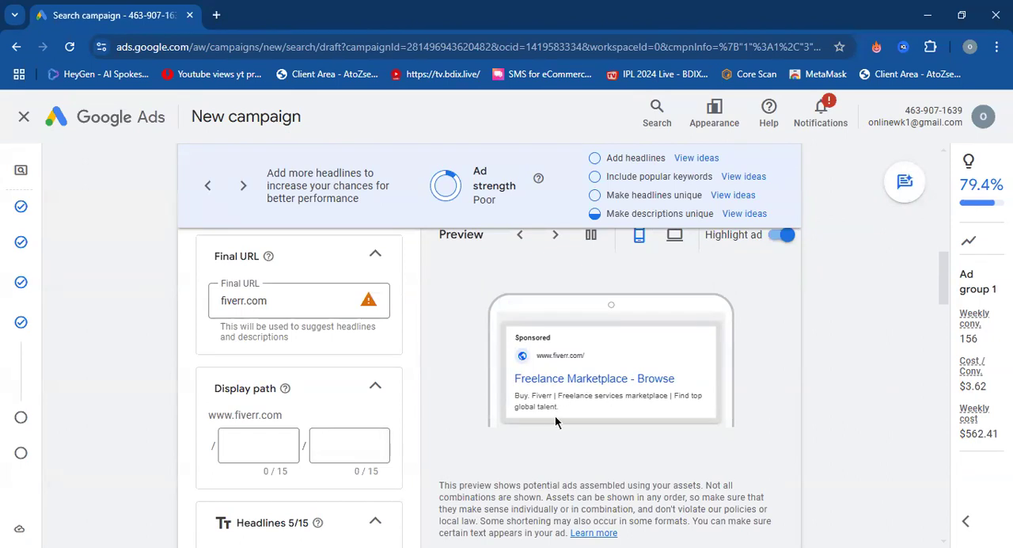
{"action": "scroll", "coordinate": [384, 378], "scroll_direction": "down", "scroll_amount": 8}
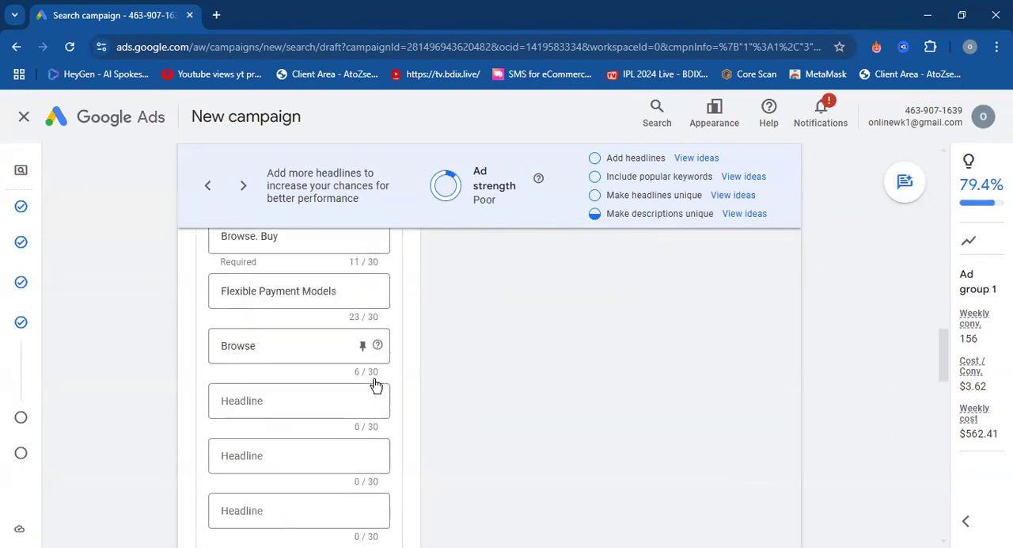
{"action": "scroll", "coordinate": [376, 384], "scroll_direction": "down", "scroll_amount": 5}
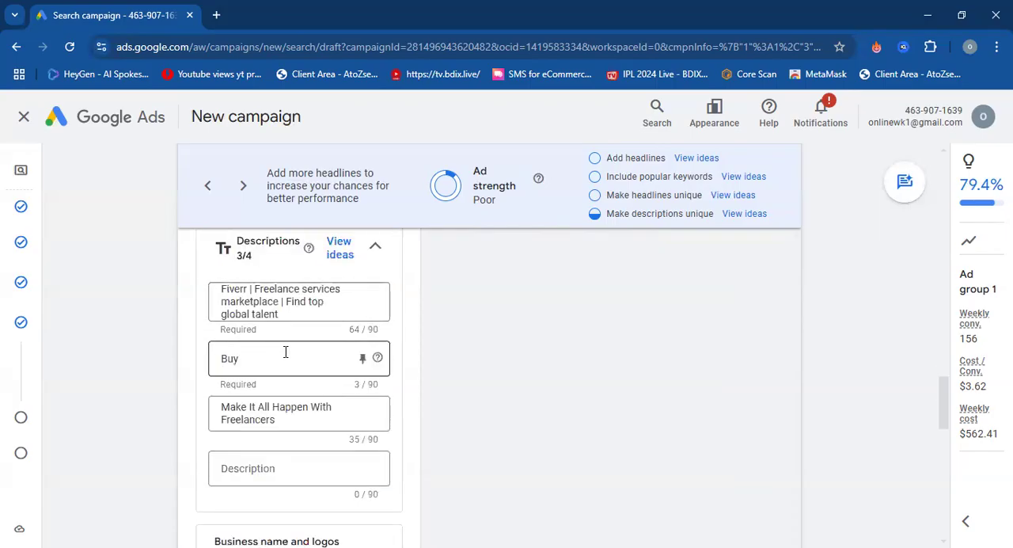
Look over the business name and logos section and the four recommended sitelinks, and recheck the ad preview.
{"action": "scroll", "coordinate": [353, 382], "scroll_direction": "down", "scroll_amount": 3}
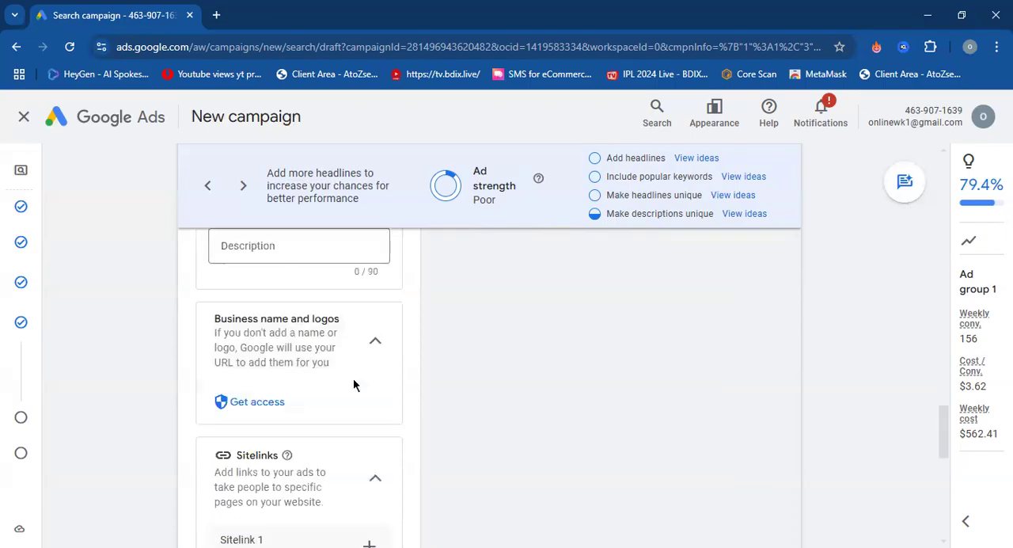
{"action": "scroll", "coordinate": [451, 339], "scroll_direction": "down", "scroll_amount": 3}
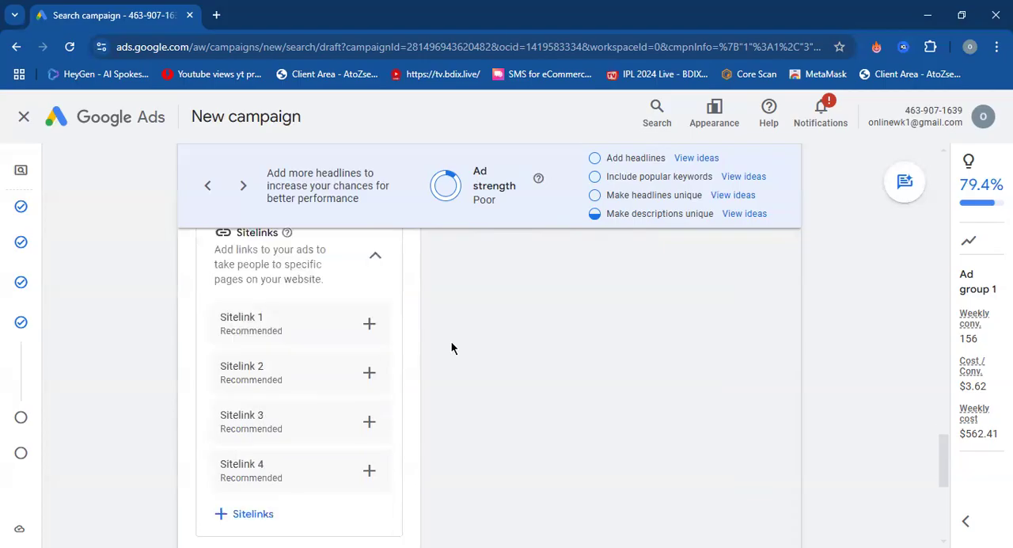
{"action": "scroll", "coordinate": [283, 348], "scroll_direction": "up", "scroll_amount": 1}
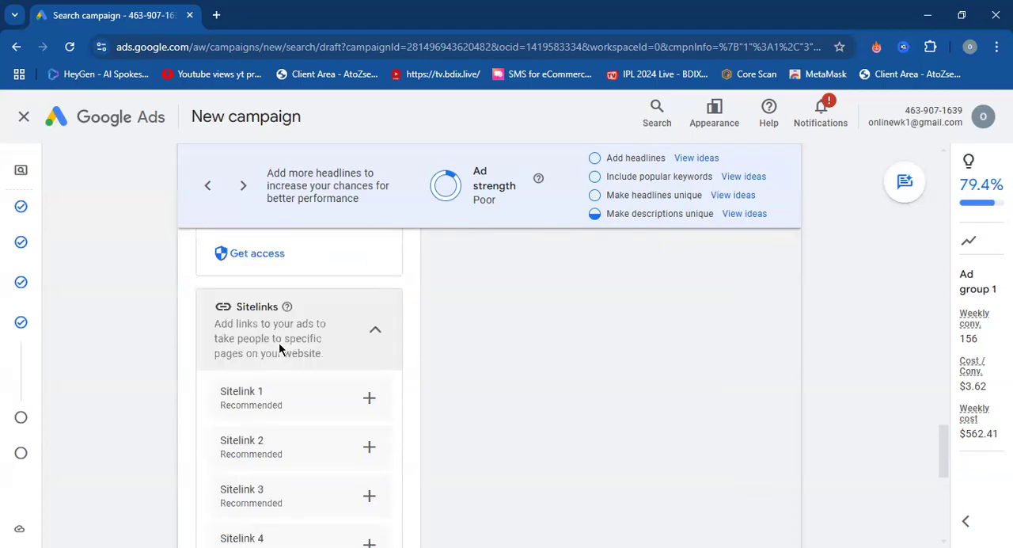
{"action": "scroll", "coordinate": [564, 356], "scroll_direction": "up", "scroll_amount": 15}
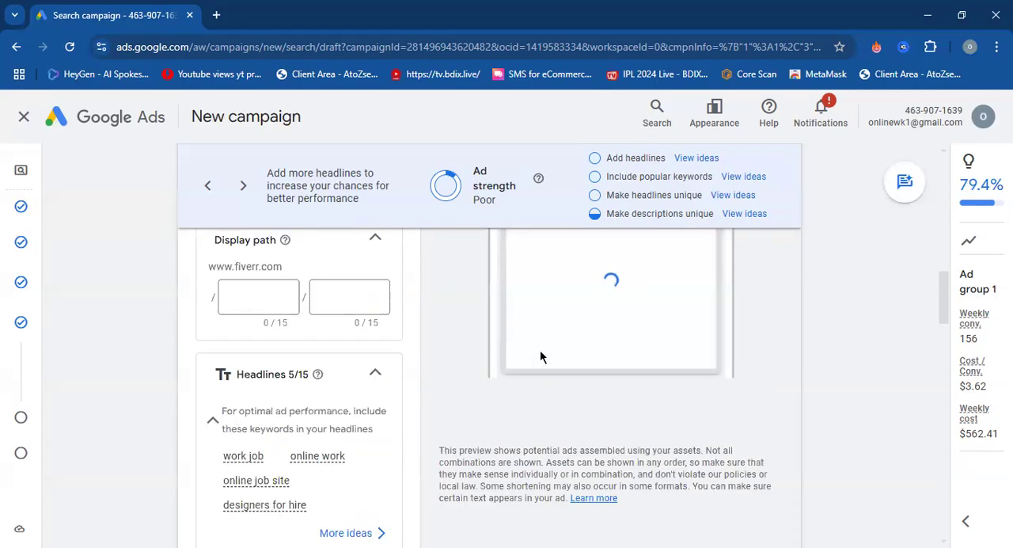
{"action": "scroll", "coordinate": [539, 357], "scroll_direction": "up", "scroll_amount": 2}
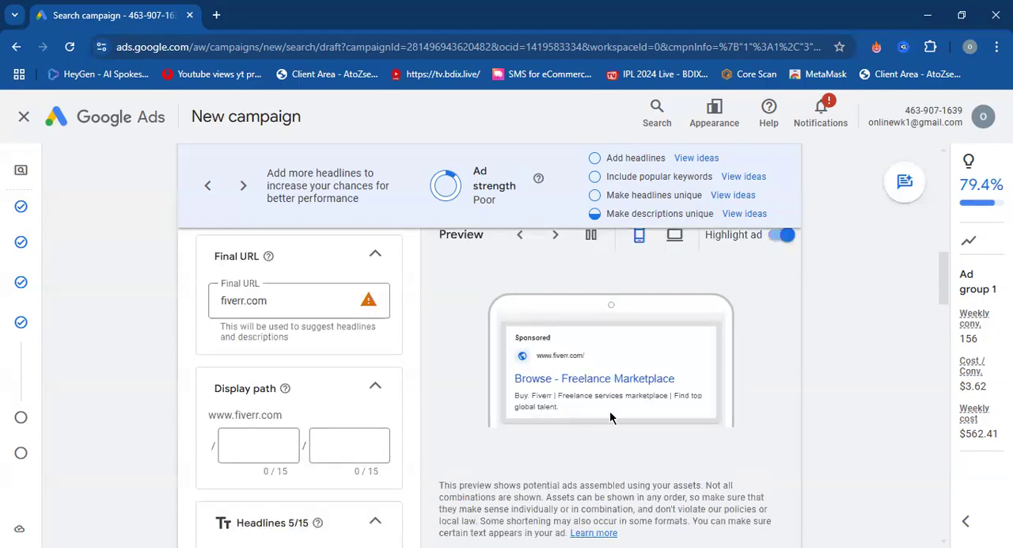
Search Google for "web hosting" in a new browser tab to see example sponsored ads with sitelinks.
{"action": "left_click", "coordinate": [224, 19]}
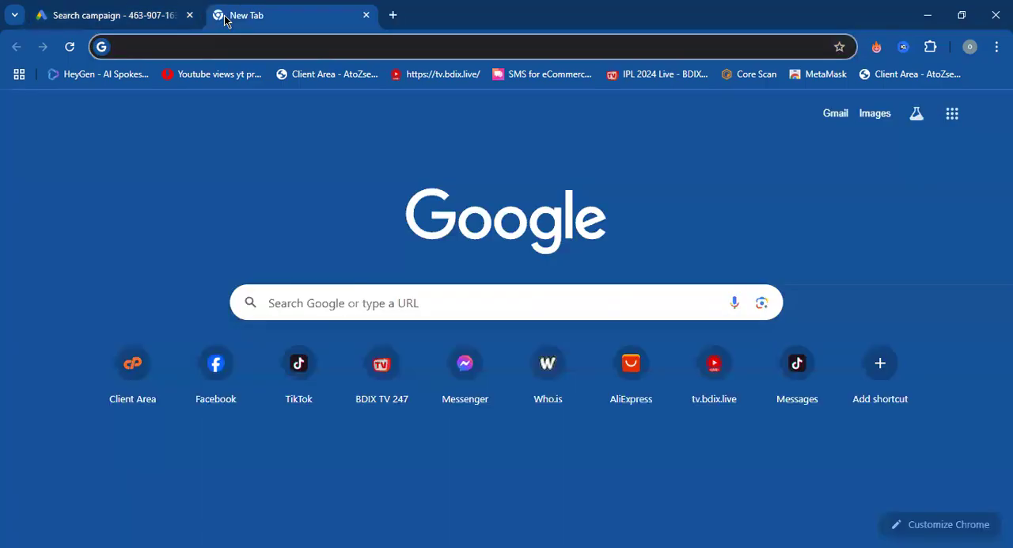
{"action": "type", "text": "web"}
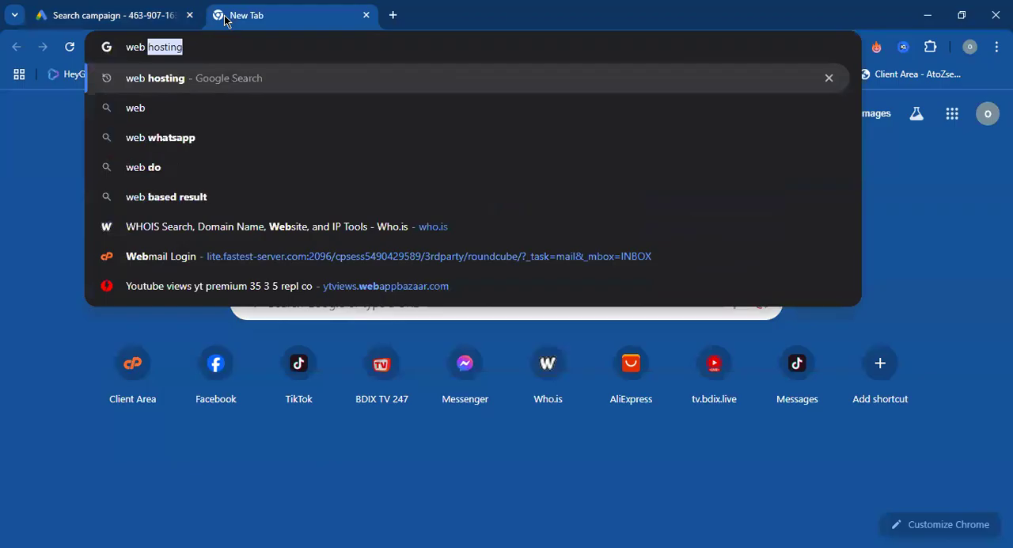
{"action": "type", "text": " ho"}
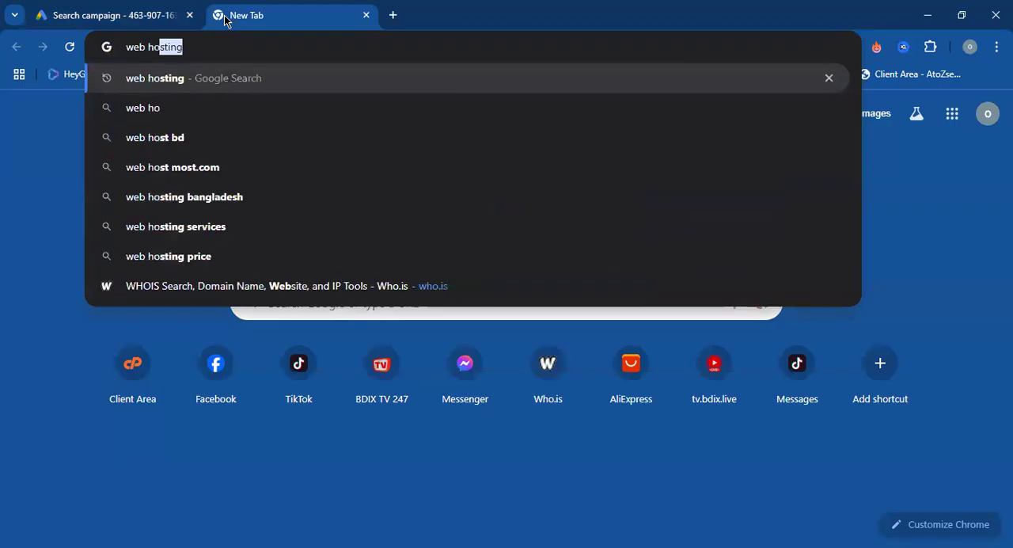
{"action": "type", "text": "st"}
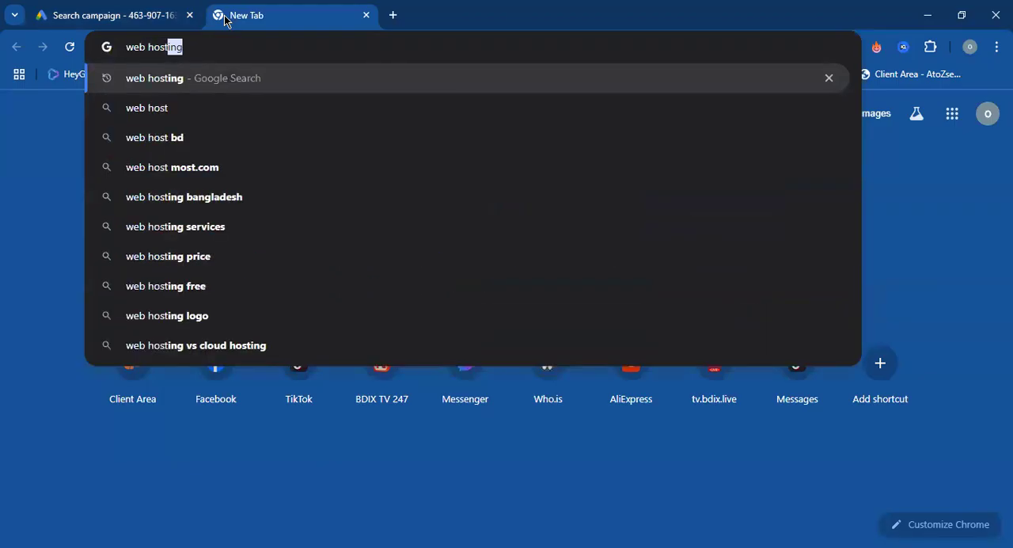
{"action": "key", "text": "Return"}
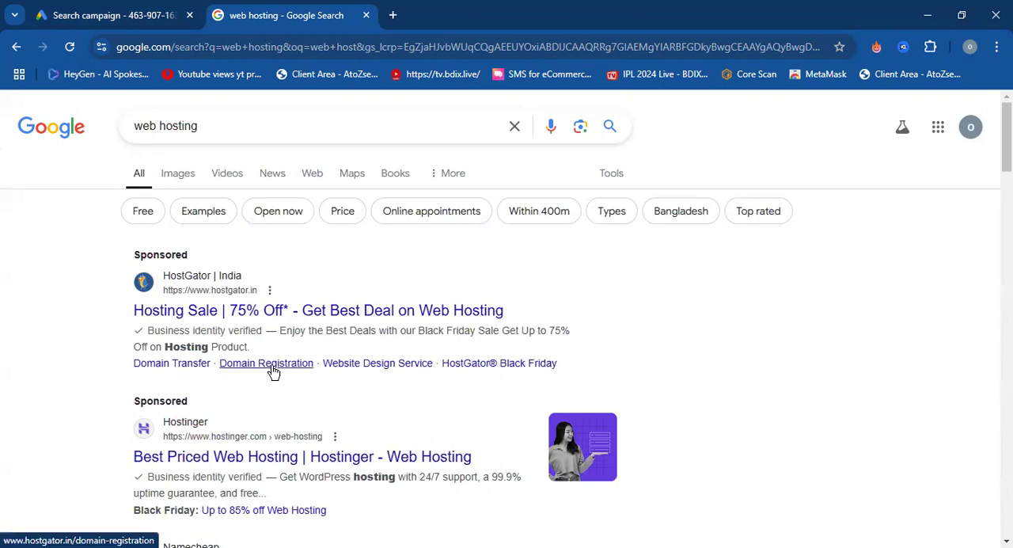
Return to the Google Ads campaign draft and look over its sitelinks, callouts and additional asset types.
{"action": "left_click", "coordinate": [135, 9]}
{"action": "scroll", "coordinate": [326, 359], "scroll_direction": "down", "scroll_amount": 10}
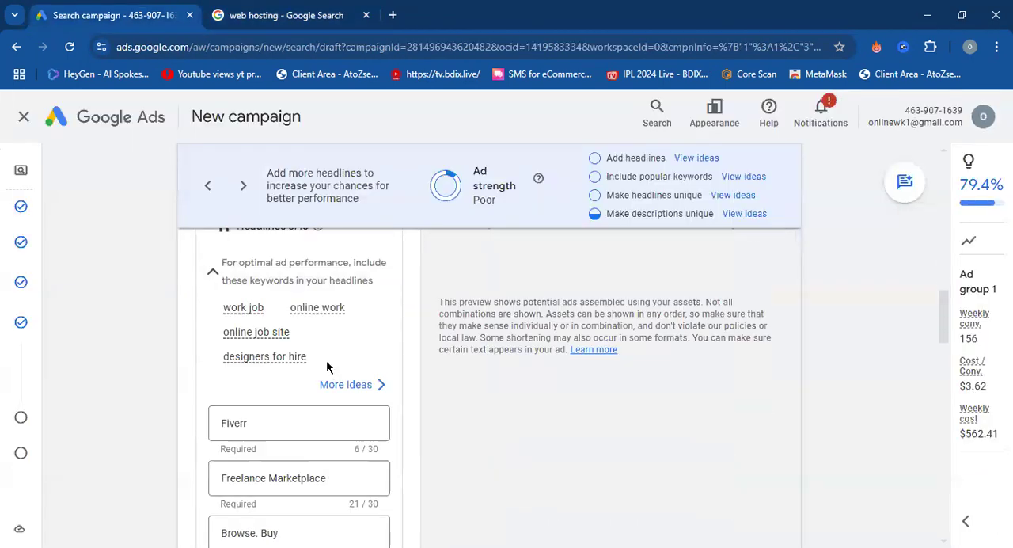
{"action": "scroll", "coordinate": [326, 368], "scroll_direction": "down", "scroll_amount": 6}
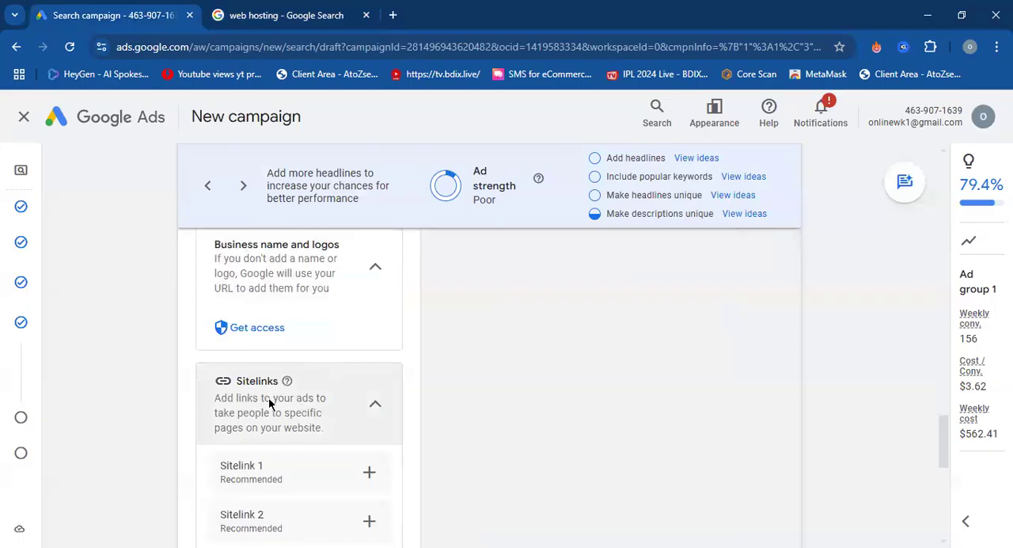
{"action": "scroll", "coordinate": [268, 389], "scroll_direction": "down", "scroll_amount": 3}
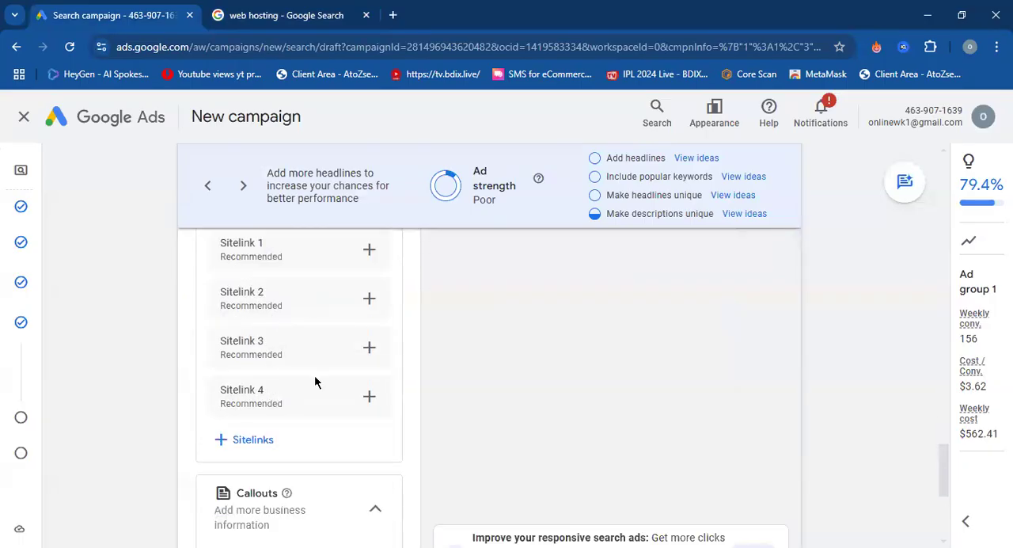
{"action": "scroll", "coordinate": [348, 436], "scroll_direction": "down", "scroll_amount": 1}
{"action": "scroll", "coordinate": [346, 446], "scroll_direction": "down", "scroll_amount": 1}
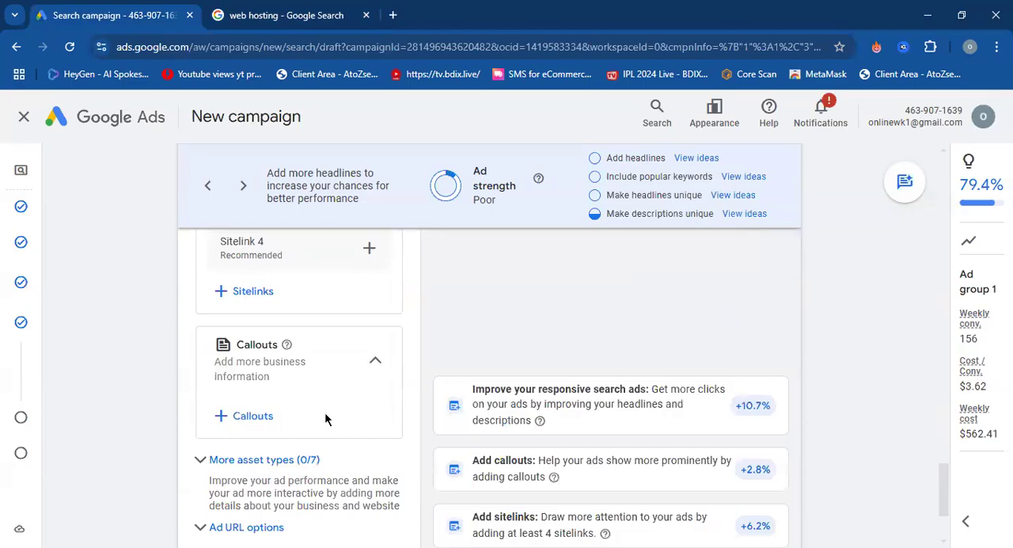
Expand the additional asset types and look over the promotions, prices, calls, structured snippets and lead forms options.
{"action": "scroll", "coordinate": [329, 412], "scroll_direction": "down", "scroll_amount": 2}
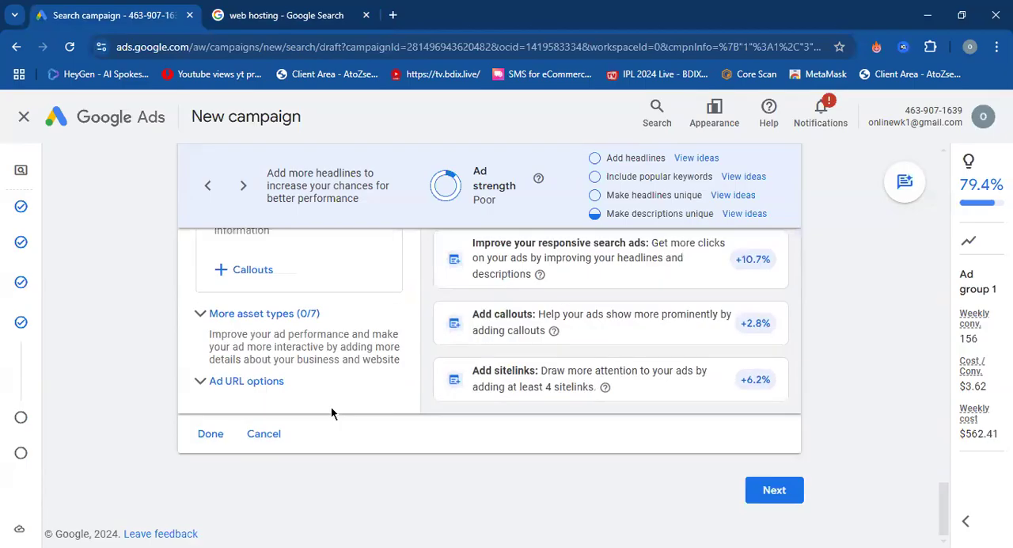
{"action": "left_click", "coordinate": [204, 328]}
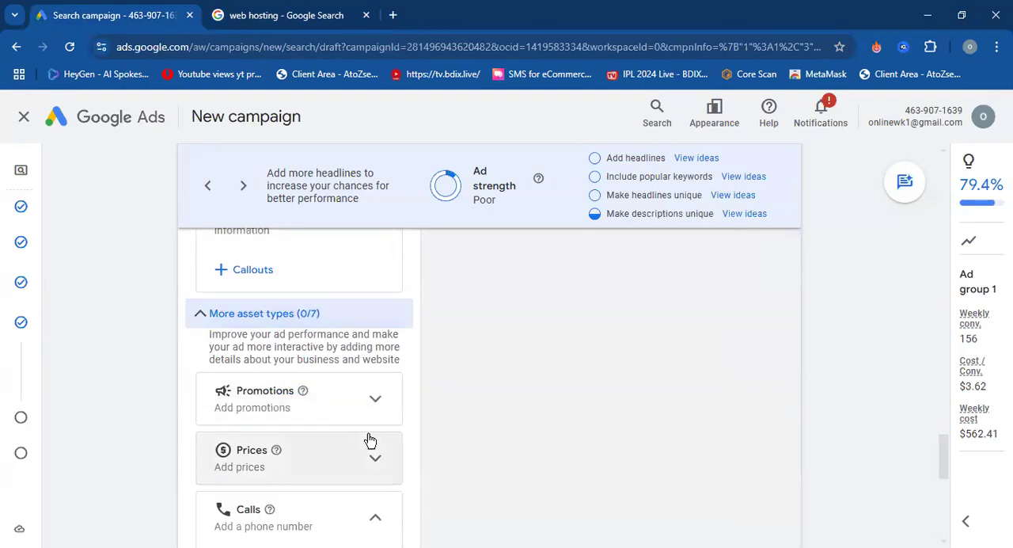
{"action": "scroll", "coordinate": [341, 396], "scroll_direction": "down", "scroll_amount": 2}
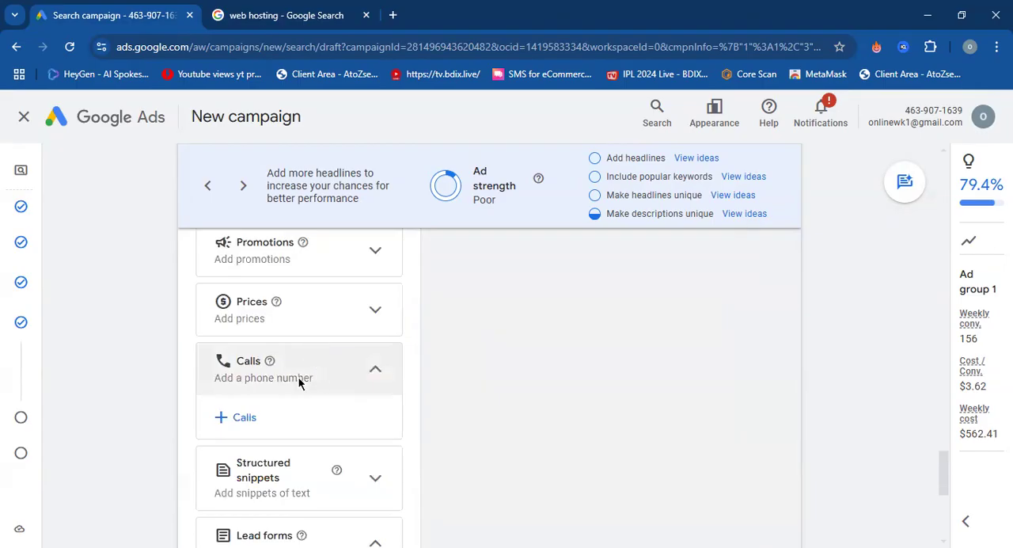
Switch to the "web hosting" Google results and look through the sponsored and organic listings for examples of ad assets.
{"action": "left_click", "coordinate": [281, 16]}
{"action": "scroll", "coordinate": [356, 392], "scroll_direction": "down", "scroll_amount": 3}
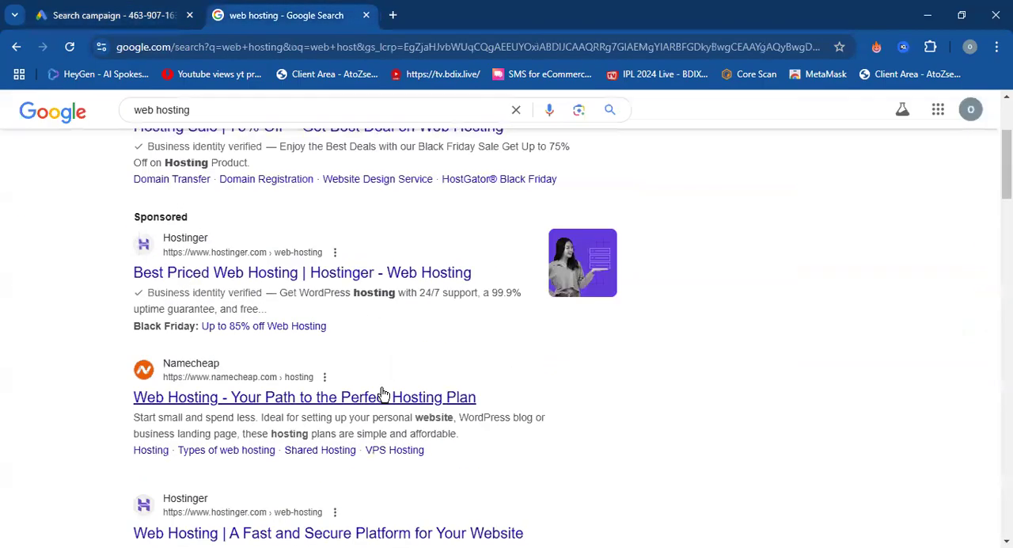
{"action": "scroll", "coordinate": [298, 320], "scroll_direction": "down", "scroll_amount": 10}
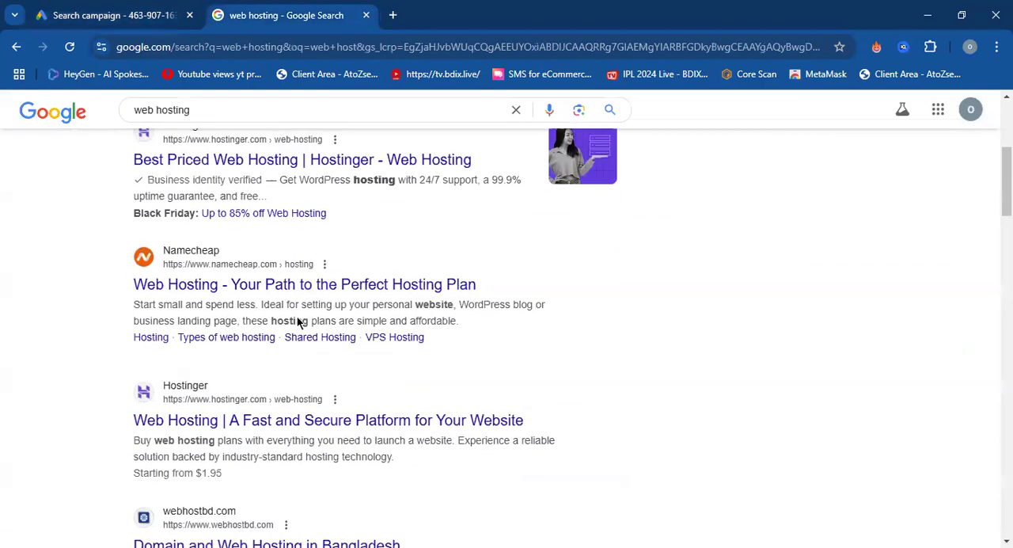
{"action": "scroll", "coordinate": [300, 332], "scroll_direction": "down", "scroll_amount": 10}
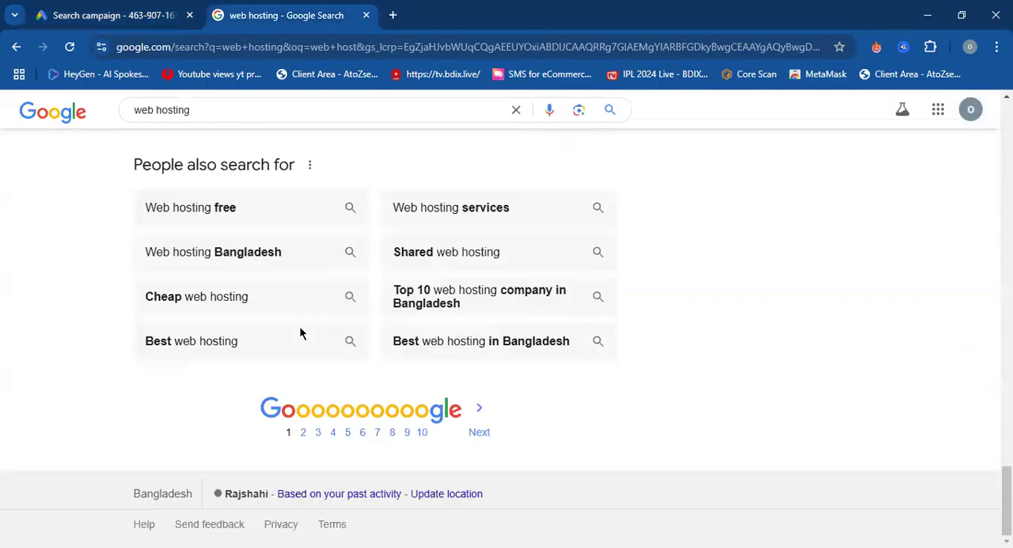
{"action": "scroll", "coordinate": [301, 333], "scroll_direction": "up", "scroll_amount": 3}
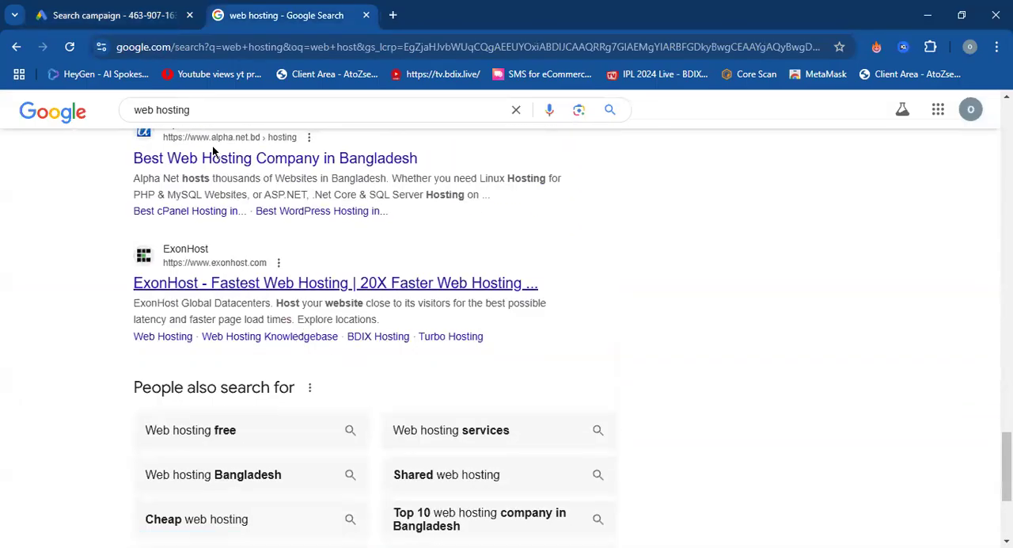
Return to the Google Ads draft, collapse the additional asset types and examine the tracking template, final URL suffix and custom parameter options.
{"action": "left_click", "coordinate": [128, 7]}
{"action": "scroll", "coordinate": [313, 313], "scroll_direction": "up", "scroll_amount": 2}
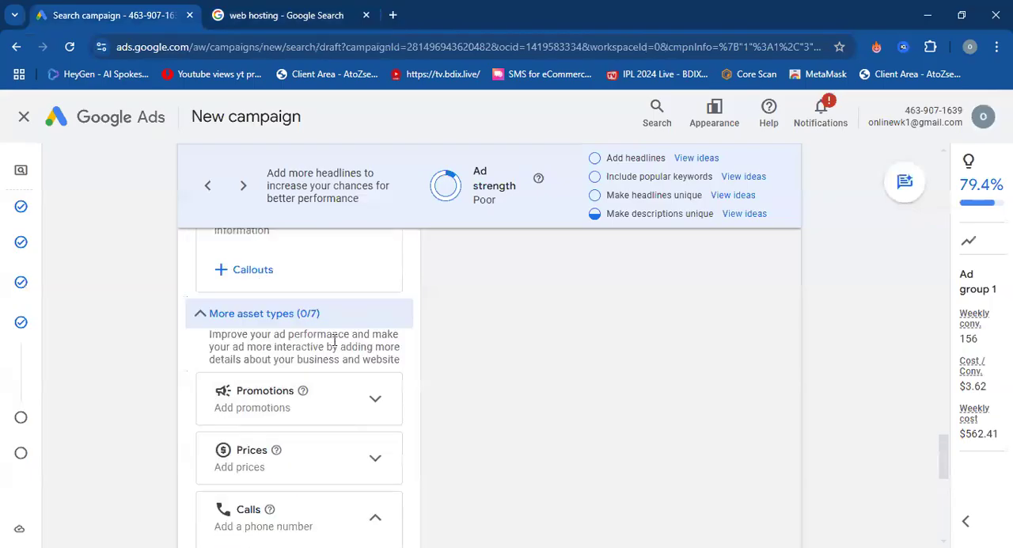
{"action": "left_click", "coordinate": [219, 320]}
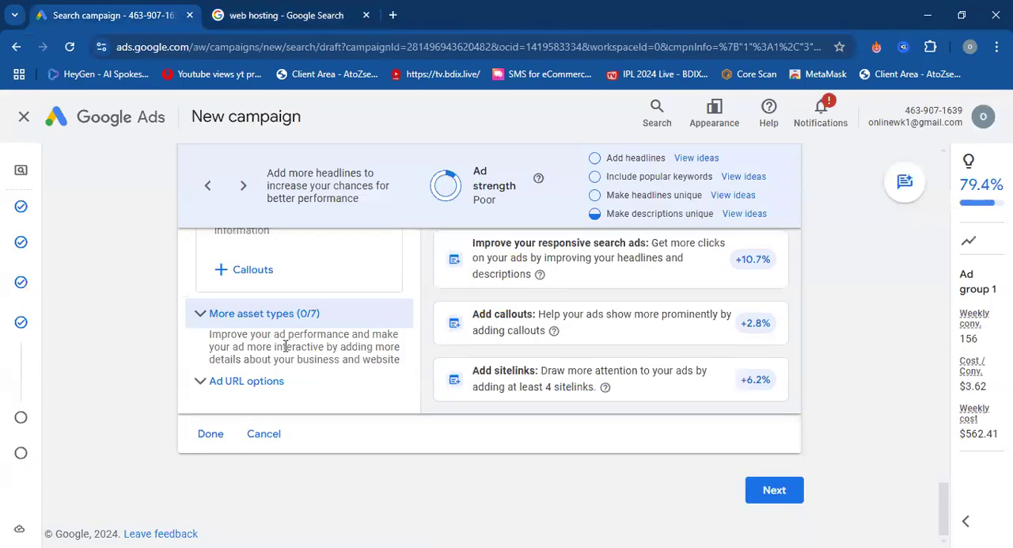
{"action": "left_click", "coordinate": [210, 385]}
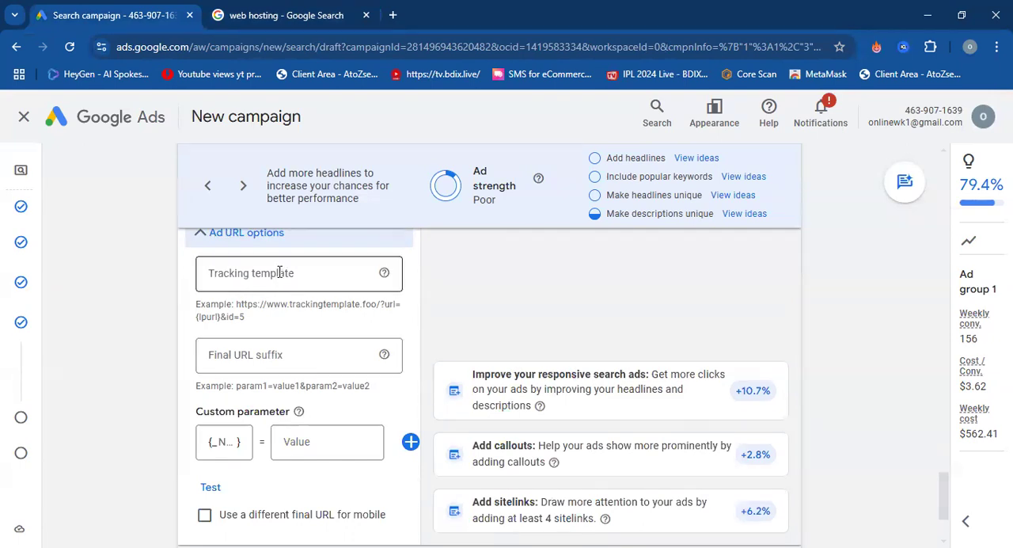
{"action": "scroll", "coordinate": [380, 360], "scroll_direction": "down", "scroll_amount": 1}
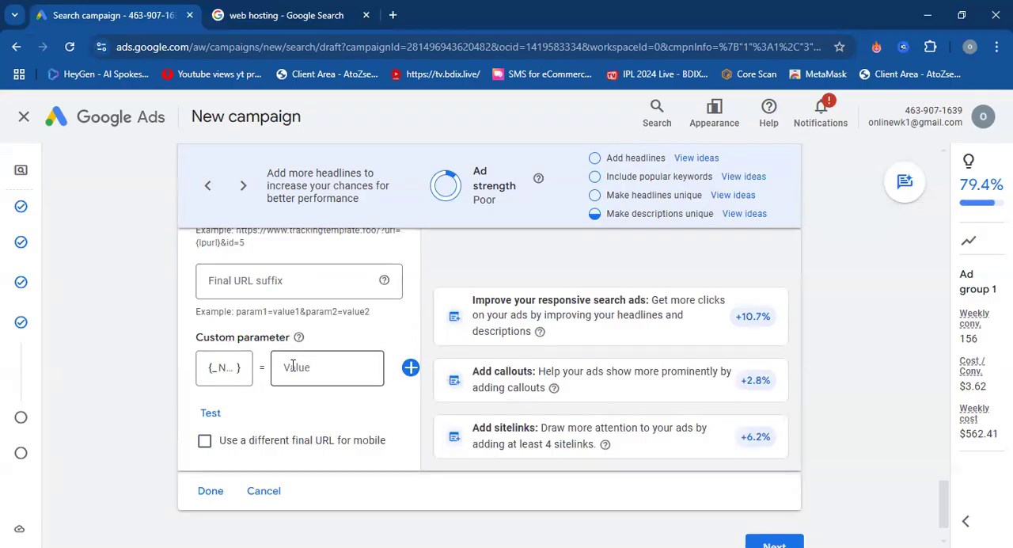
{"action": "scroll", "coordinate": [296, 364], "scroll_direction": "up", "scroll_amount": 20}
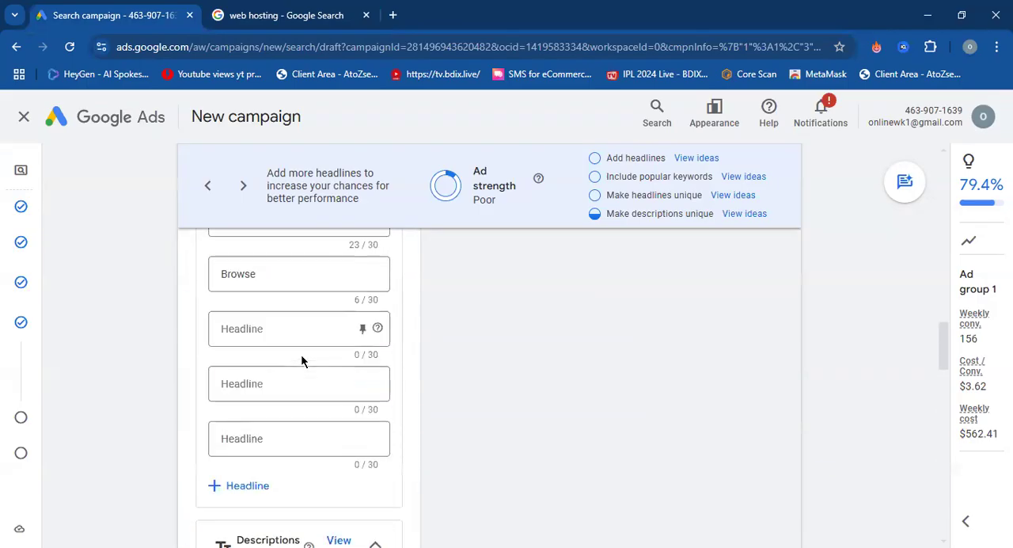
{"action": "scroll", "coordinate": [301, 356], "scroll_direction": "up", "scroll_amount": 10}
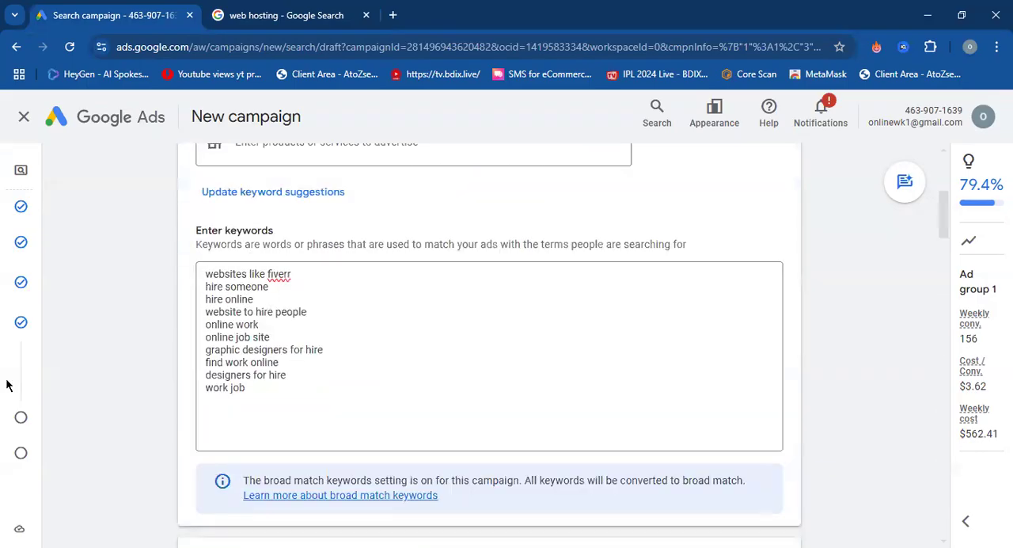
Proceed from the keywords and ads section to the campaign's budget page, skipping the identity confirmation.
{"action": "mouse_move", "coordinate": [21, 385]}
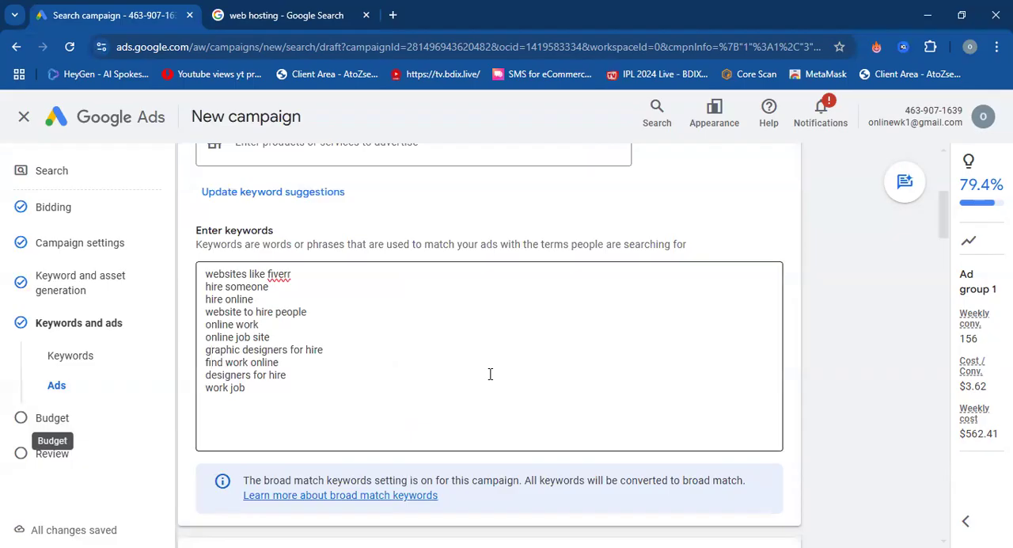
{"action": "scroll", "coordinate": [760, 437], "scroll_direction": "down", "scroll_amount": 6}
{"action": "scroll", "coordinate": [759, 440], "scroll_direction": "down", "scroll_amount": 15}
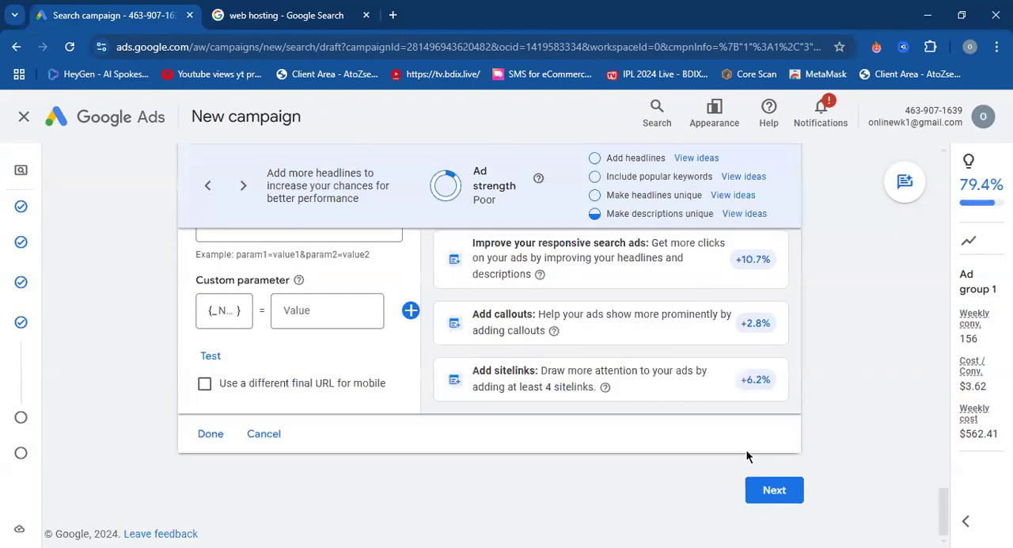
{"action": "left_click", "coordinate": [772, 490]}
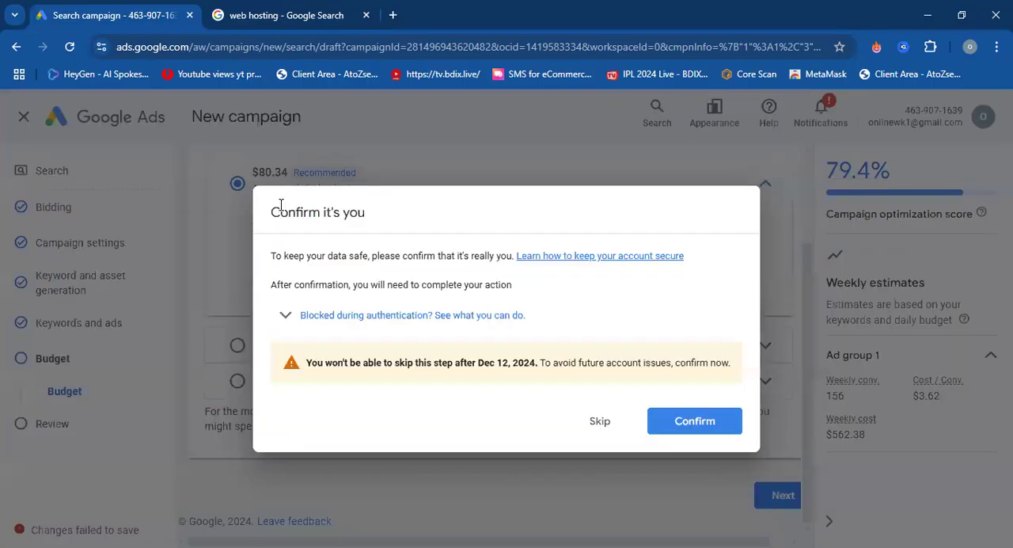
{"action": "left_click", "coordinate": [601, 421]}
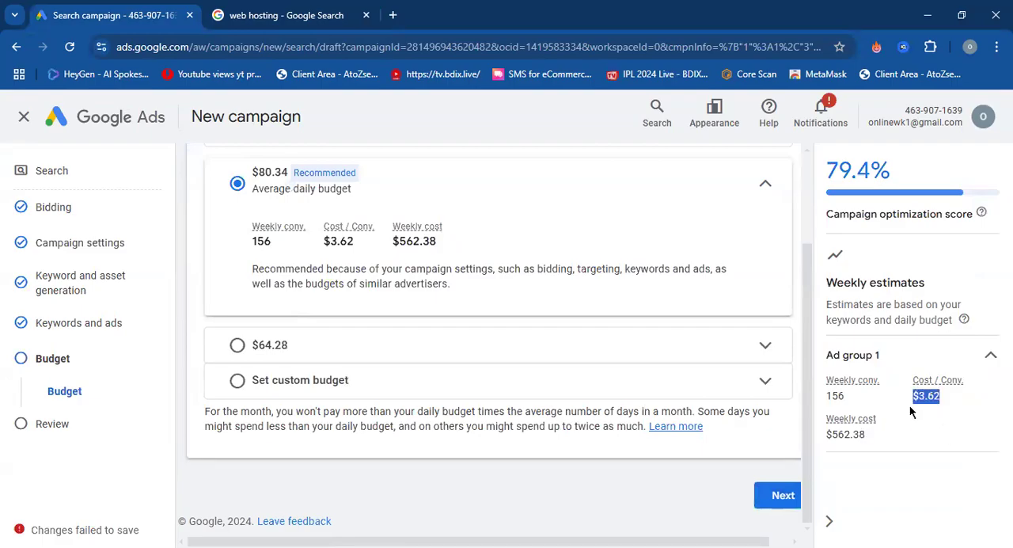
Examine the cost per conversion in the weekly estimates for Ad group 1.
{"action": "triple_click", "coordinate": [955, 403]}
{"action": "left_click", "coordinate": [955, 404]}
{"action": "double_click", "coordinate": [952, 401]}
{"action": "left_click", "coordinate": [963, 404]}
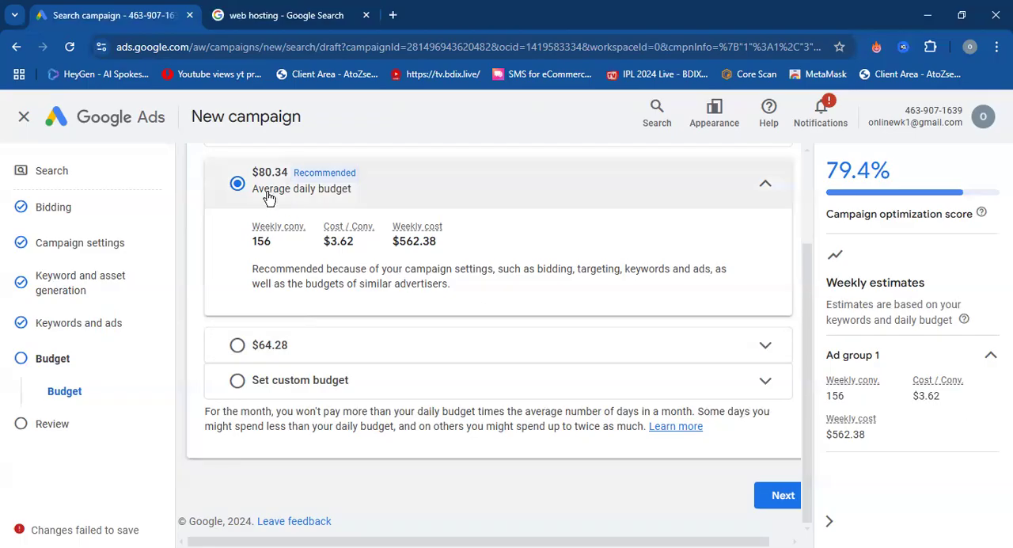
Compare the weekly conversions, cost per conversion and weekly cost of the $96.41, $80.34 and $64.28 daily budget options.
{"action": "scroll", "coordinate": [391, 201], "scroll_direction": "up", "scroll_amount": 2}
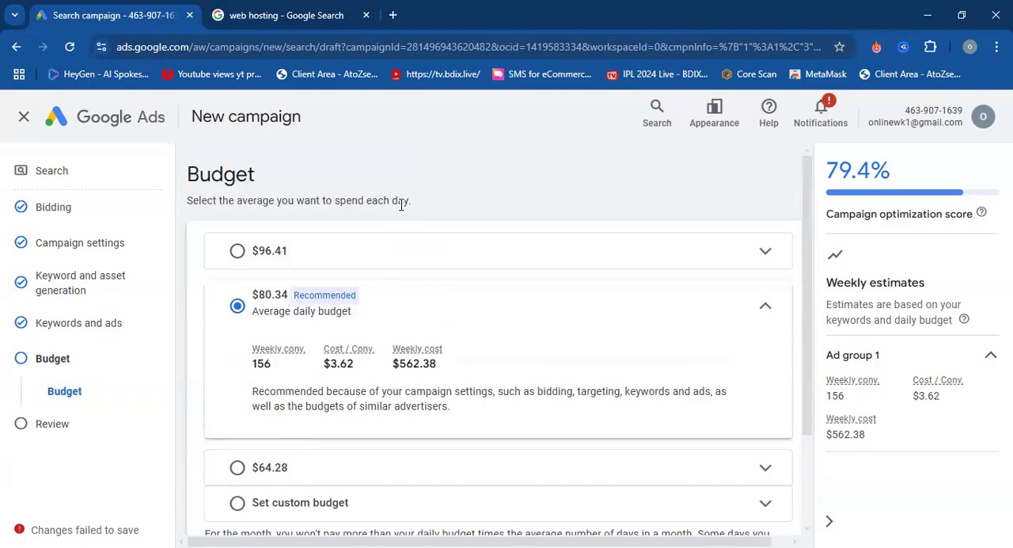
{"action": "left_click", "coordinate": [375, 267]}
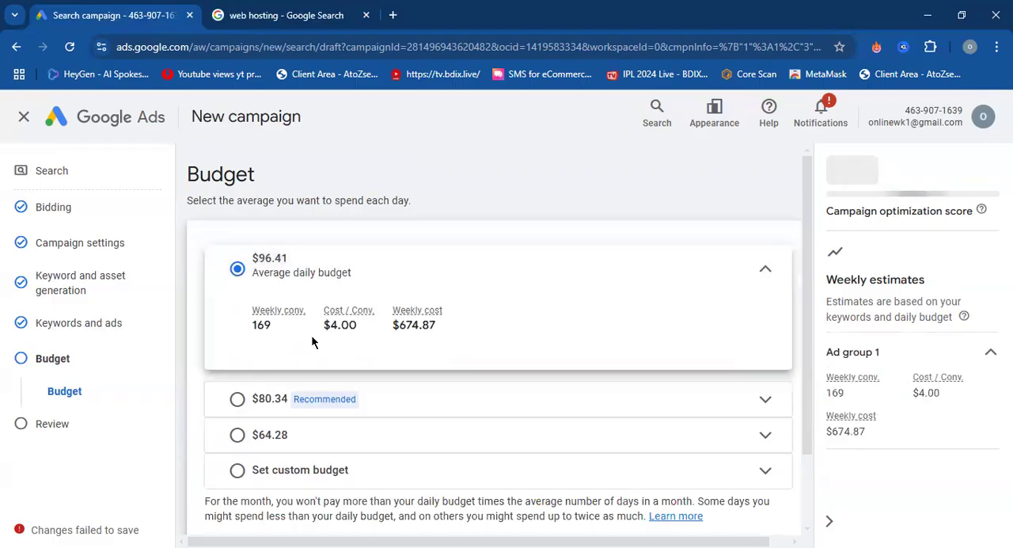
{"action": "left_click", "coordinate": [448, 403]}
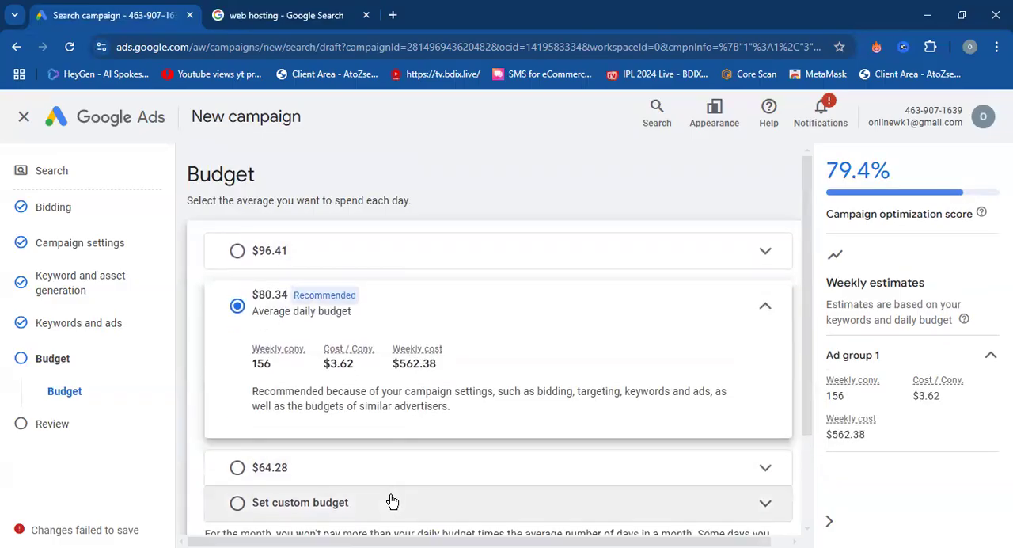
{"action": "left_click", "coordinate": [363, 256]}
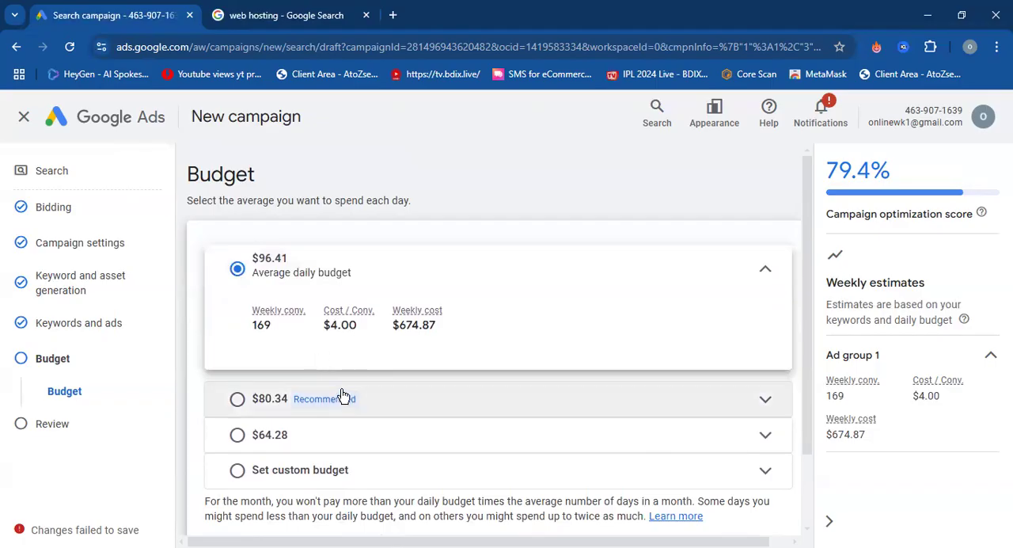
{"action": "left_click_drag", "start_coordinate": [275, 325], "coordinate": [251, 325]}
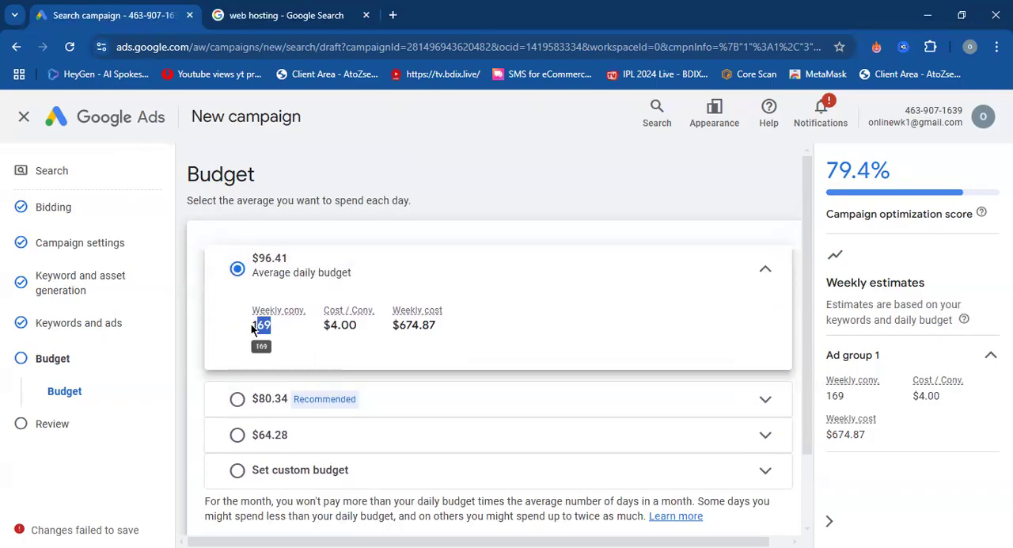
{"action": "left_click", "coordinate": [298, 340]}
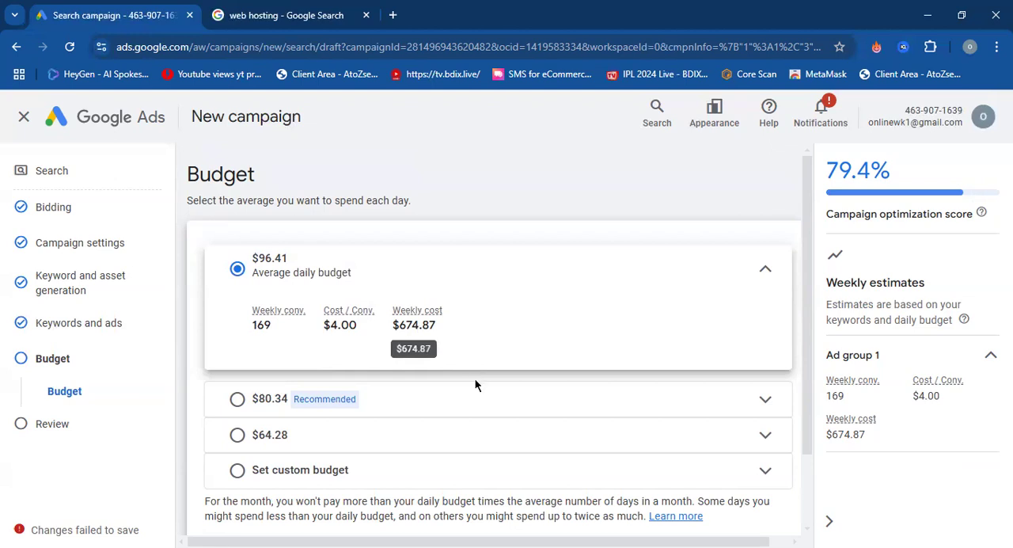
{"action": "left_click", "coordinate": [473, 401]}
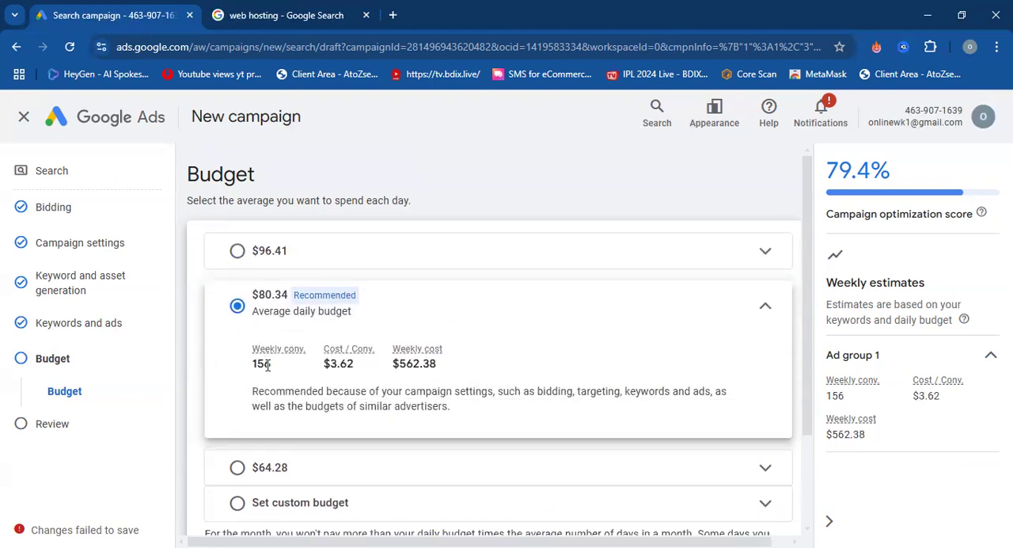
{"action": "scroll", "coordinate": [341, 364], "scroll_direction": "down", "scroll_amount": 2}
{"action": "left_click", "coordinate": [378, 345]}
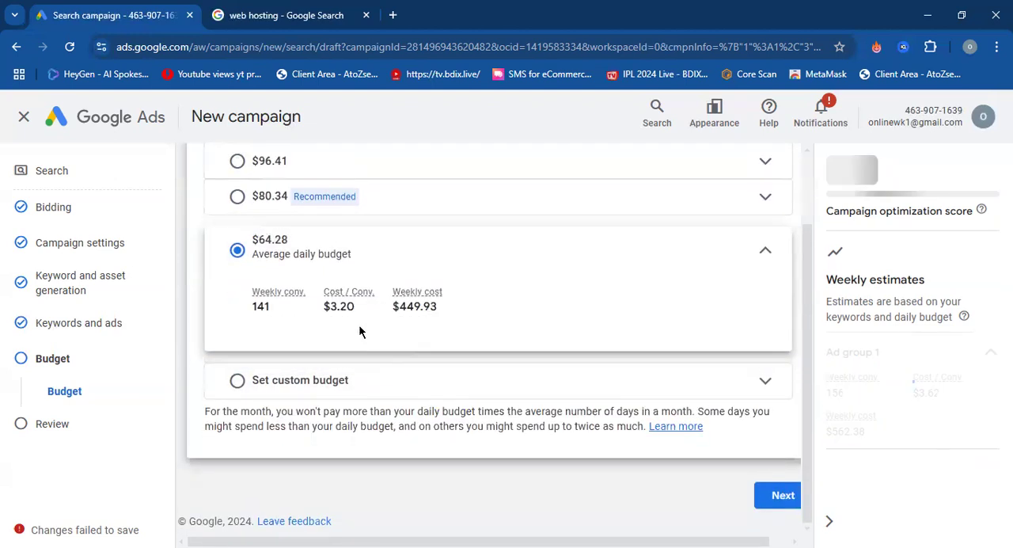
Set a custom average daily budget of $100 for the campaign and check its estimated cost per conversion.
{"action": "left_click", "coordinate": [400, 379]}
{"action": "left_click", "coordinate": [328, 354]}
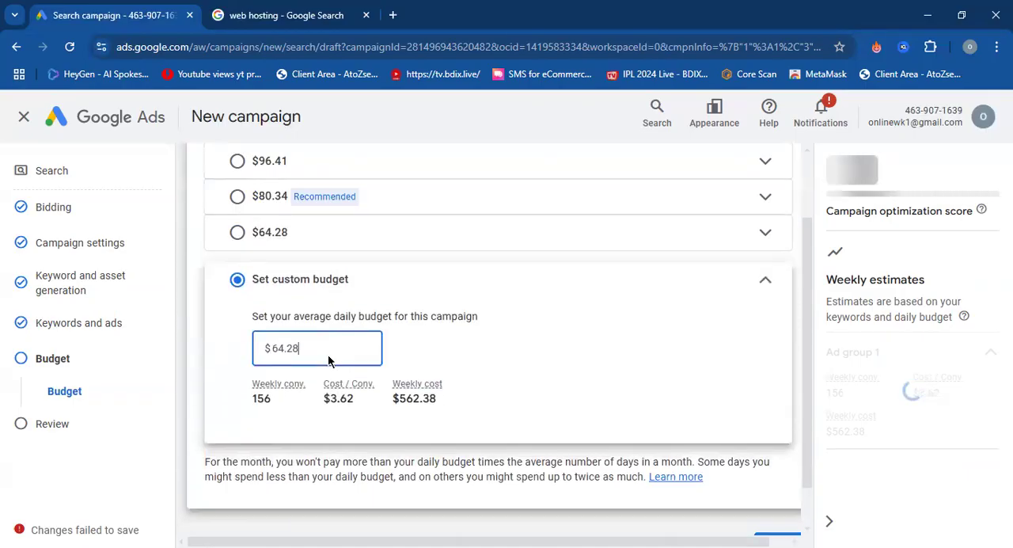
{"action": "key", "text": "BackSpace"}
{"action": "key", "text": "BackSpace"}
{"action": "key", "text": "BackSpace"}
{"action": "key", "text": "BackSpace"}
{"action": "key", "text": "BackSpace"}
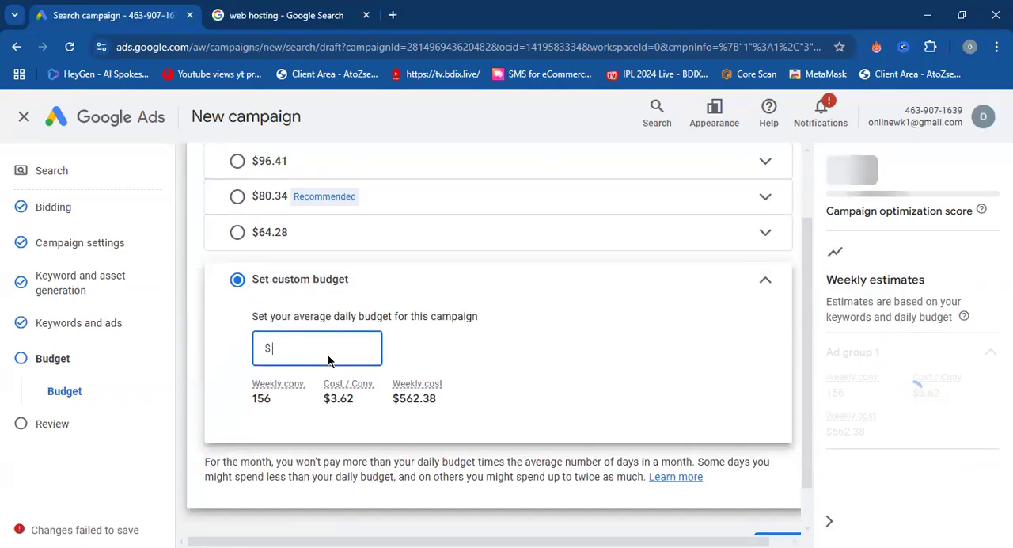
{"action": "type", "text": "100"}
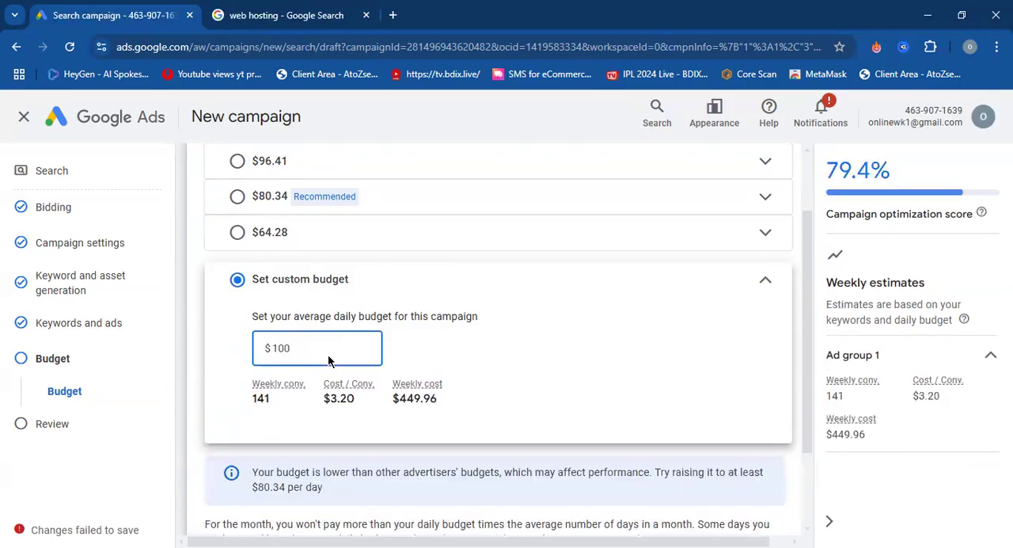
{"action": "left_click", "coordinate": [534, 351]}
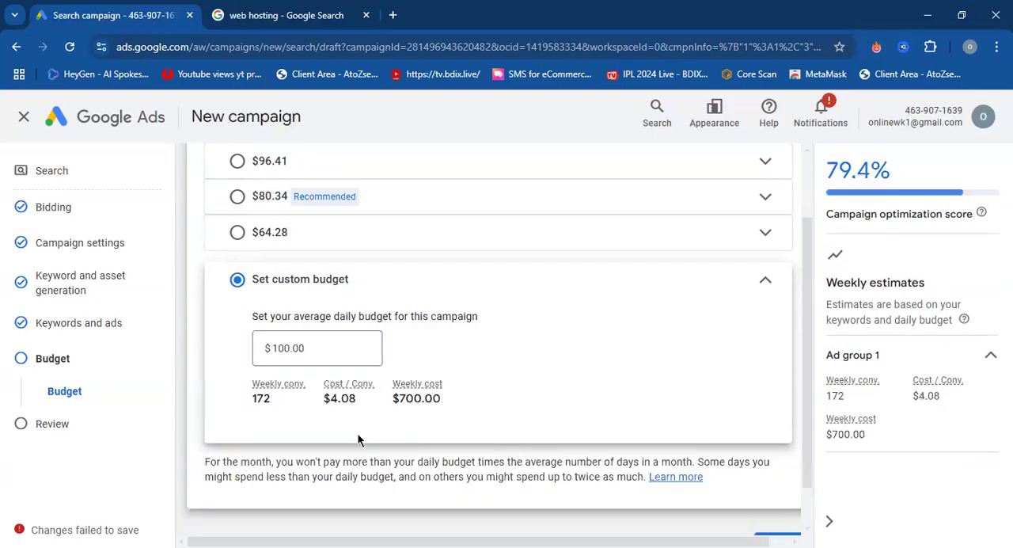
{"action": "mouse_move", "coordinate": [322, 403]}
{"action": "left_mouse_down"}
{"action": "mouse_move", "coordinate": [440, 403]}
{"action": "mouse_move", "coordinate": [325, 401]}
{"action": "left_mouse_up"}
{"action": "left_click", "coordinate": [312, 416]}
Open the campaign review and look over the summary of name, bidding, settings, keywords, ads and budget.
{"action": "scroll", "coordinate": [195, 332], "scroll_direction": "down", "scroll_amount": 1}
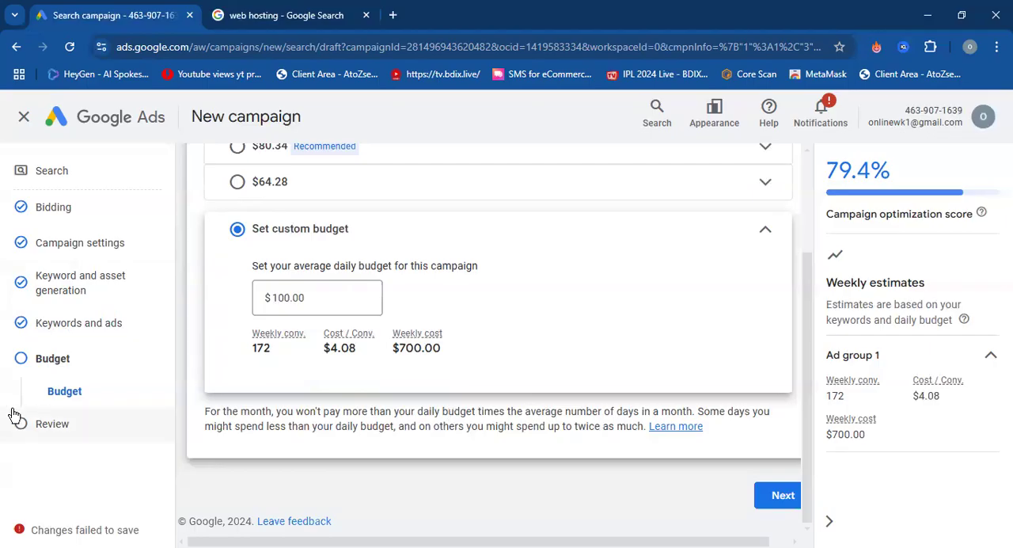
{"action": "left_click", "coordinate": [58, 436]}
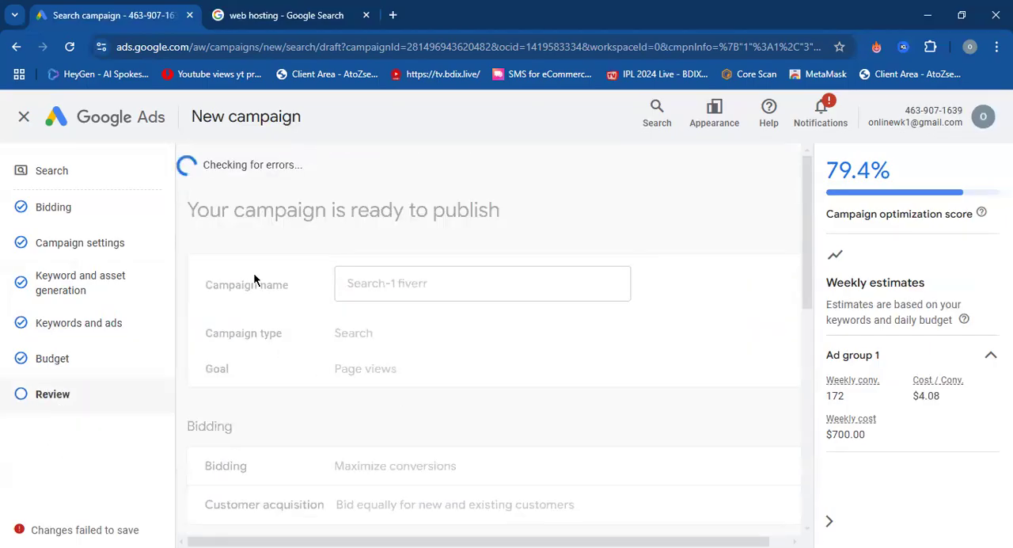
{"action": "scroll", "coordinate": [261, 298], "scroll_direction": "down", "scroll_amount": 5}
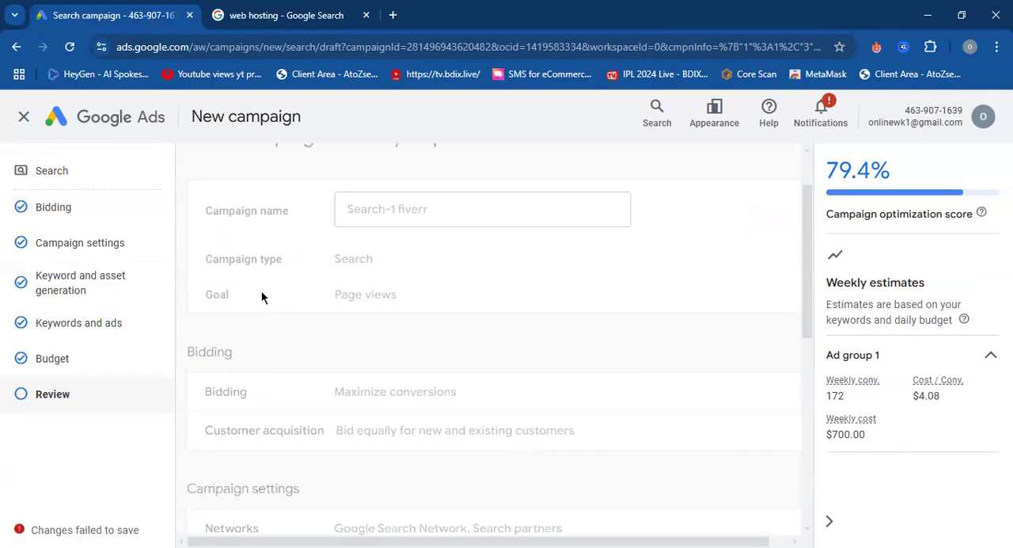
{"action": "scroll", "coordinate": [262, 298], "scroll_direction": "down", "scroll_amount": 2}
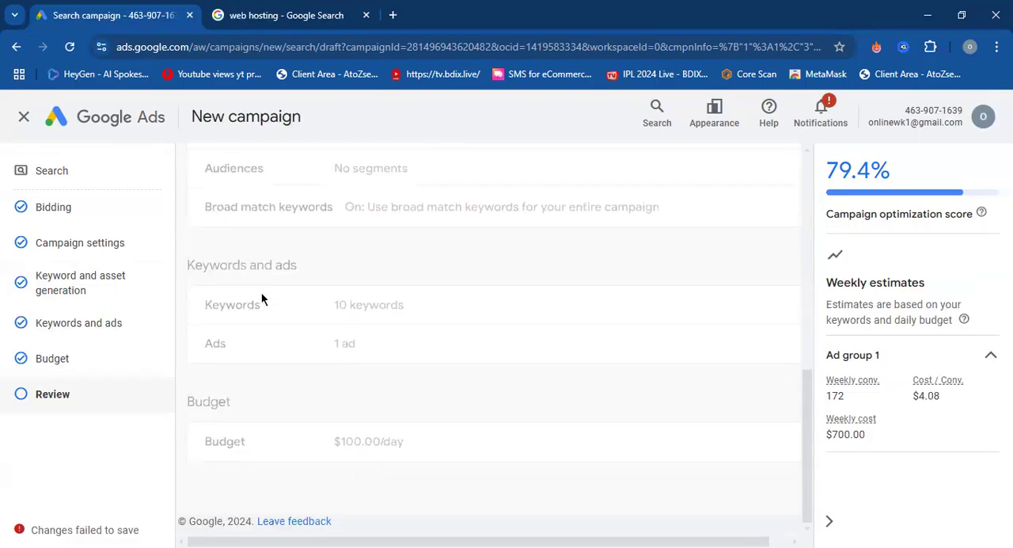
{"action": "scroll", "coordinate": [261, 291], "scroll_direction": "up", "scroll_amount": 7}
{"action": "scroll", "coordinate": [263, 290], "scroll_direction": "down", "scroll_amount": 7}
{"action": "scroll", "coordinate": [265, 306], "scroll_direction": "up", "scroll_amount": 7}
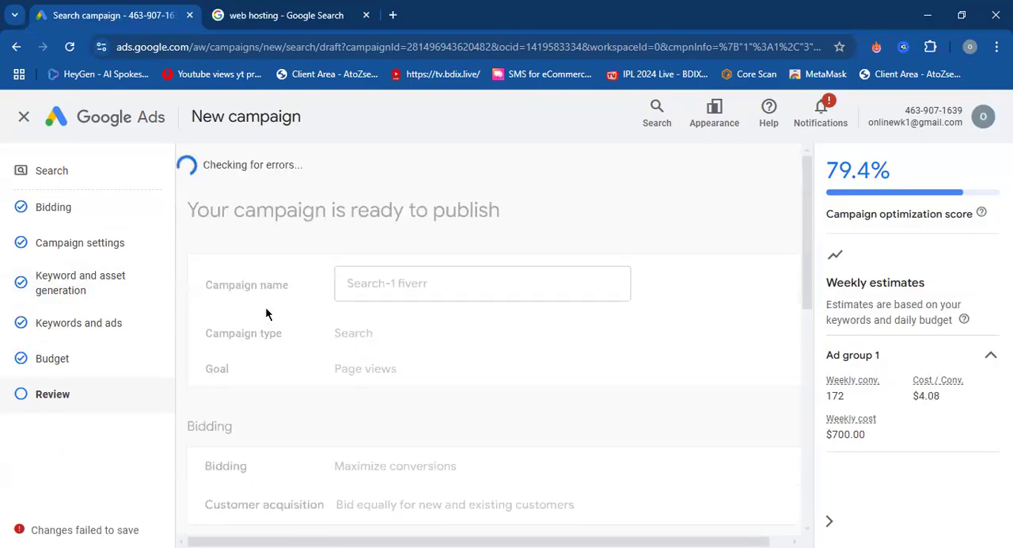
Exit the Search campaign draft and look over the account's Overview page.
{"action": "left_click", "coordinate": [24, 116]}
{"action": "left_click", "coordinate": [642, 358]}
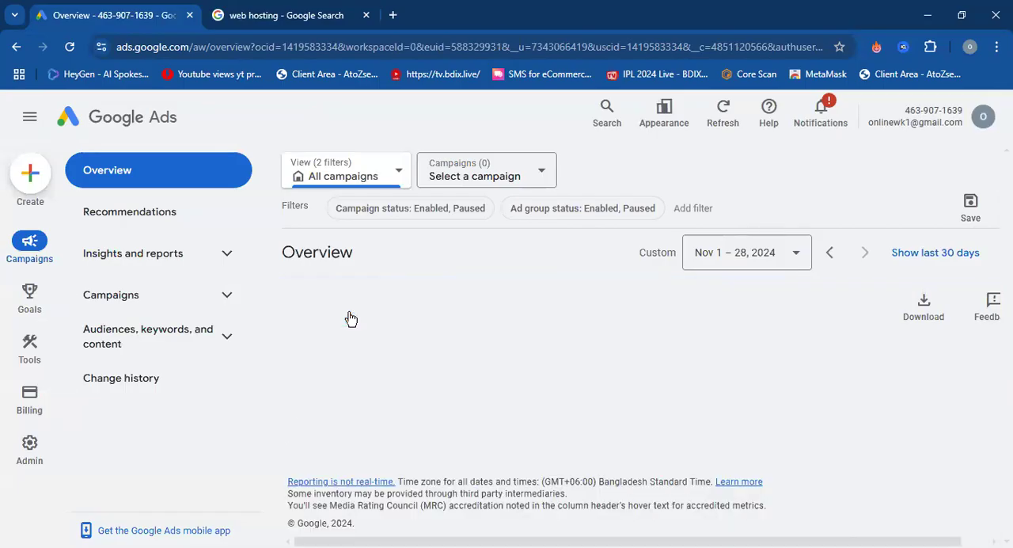
{"action": "scroll", "coordinate": [443, 419], "scroll_direction": "down", "scroll_amount": 5}
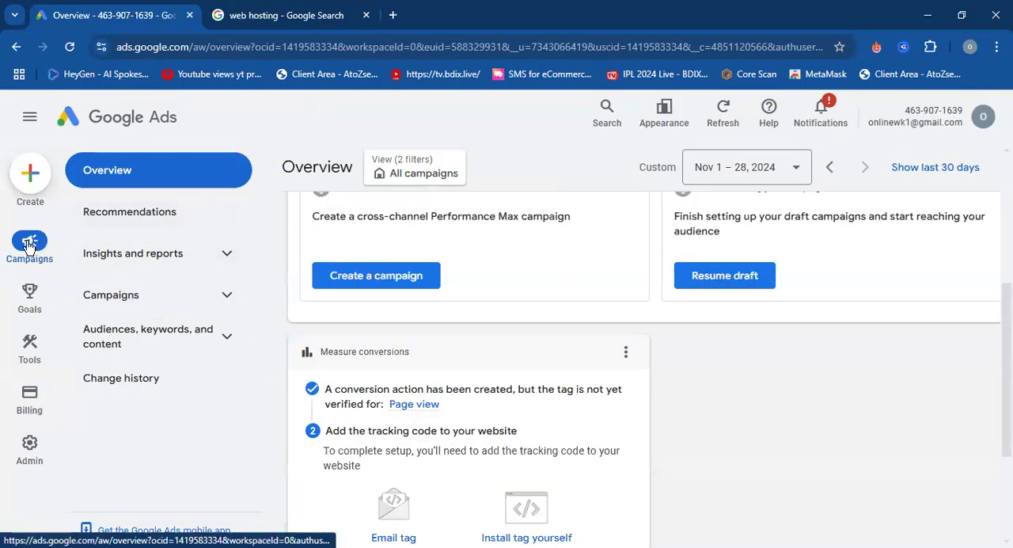
{"action": "scroll", "coordinate": [381, 279], "scroll_direction": "up", "scroll_amount": 5}
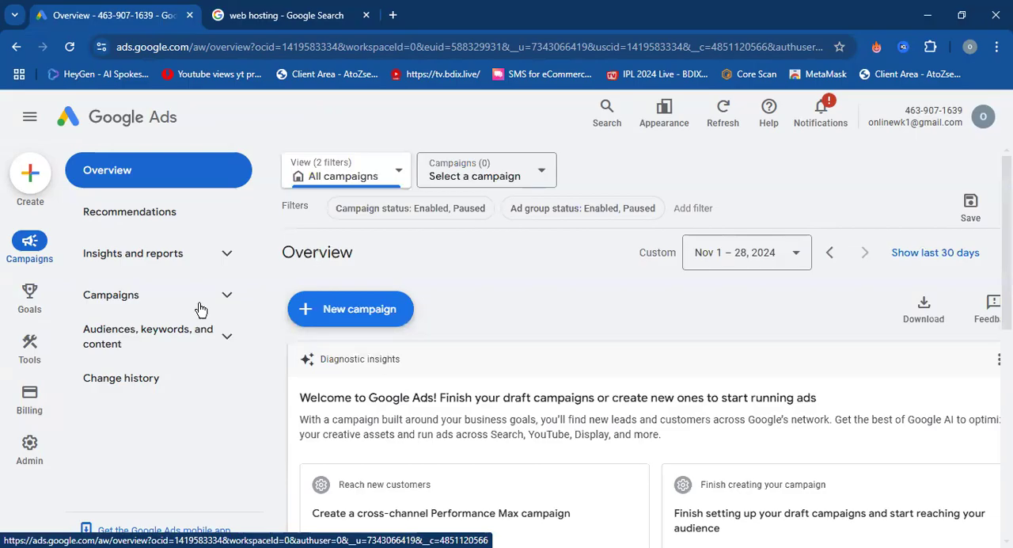
Visit the Recommendations page, return to the Overview and review its conversion tracking setup options.
{"action": "left_click", "coordinate": [197, 214]}
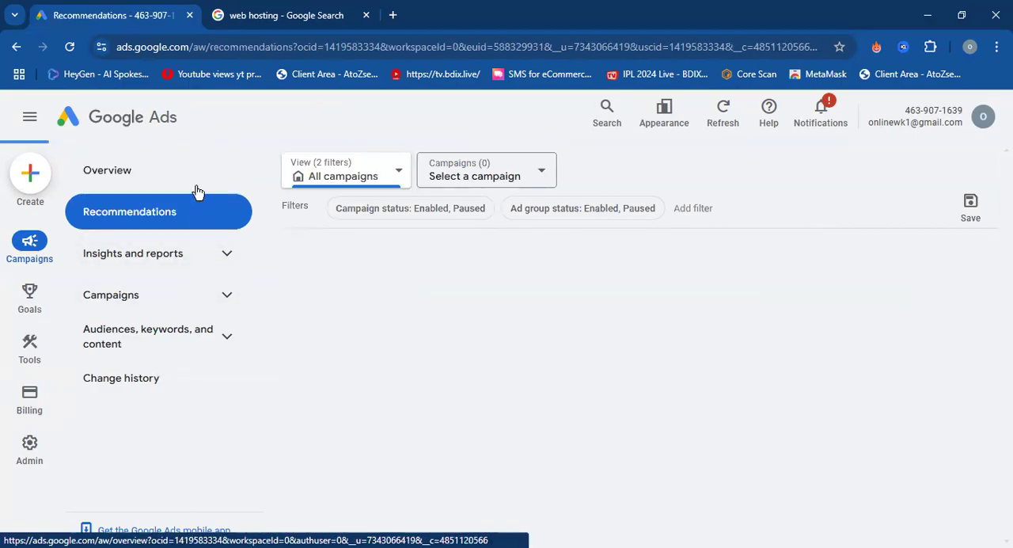
{"action": "left_click", "coordinate": [197, 190]}
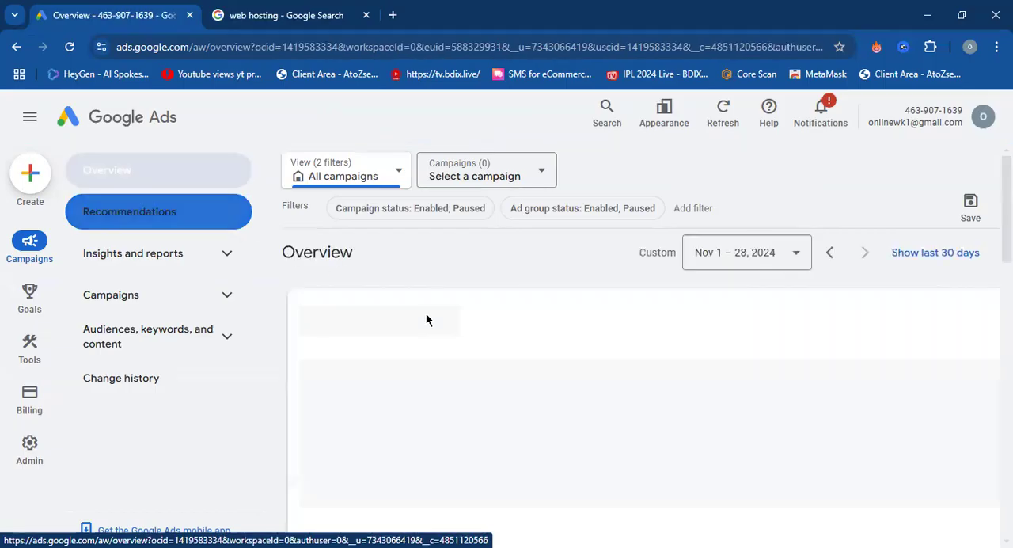
{"action": "scroll", "coordinate": [426, 317], "scroll_direction": "down", "scroll_amount": 7}
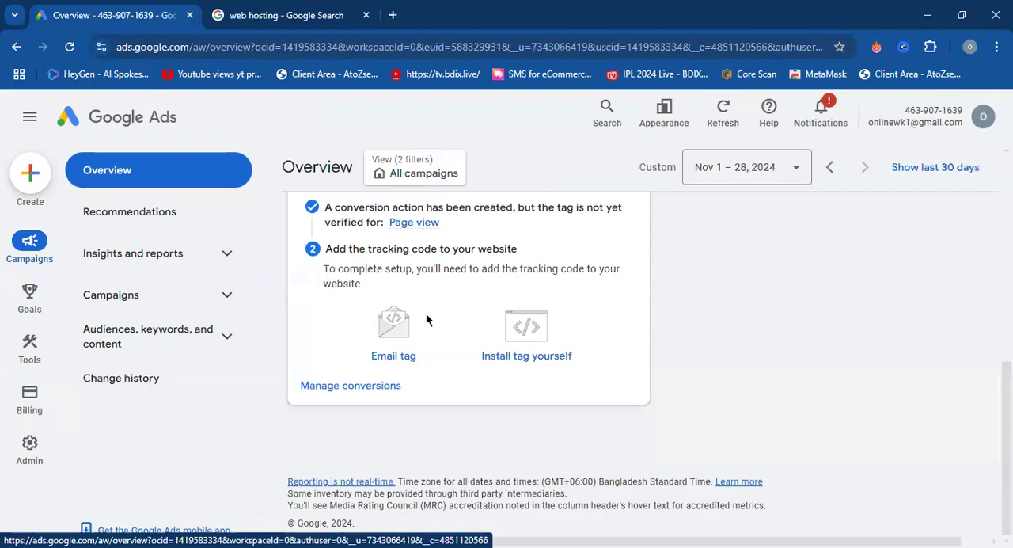
{"action": "scroll", "coordinate": [426, 319], "scroll_direction": "up", "scroll_amount": 7}
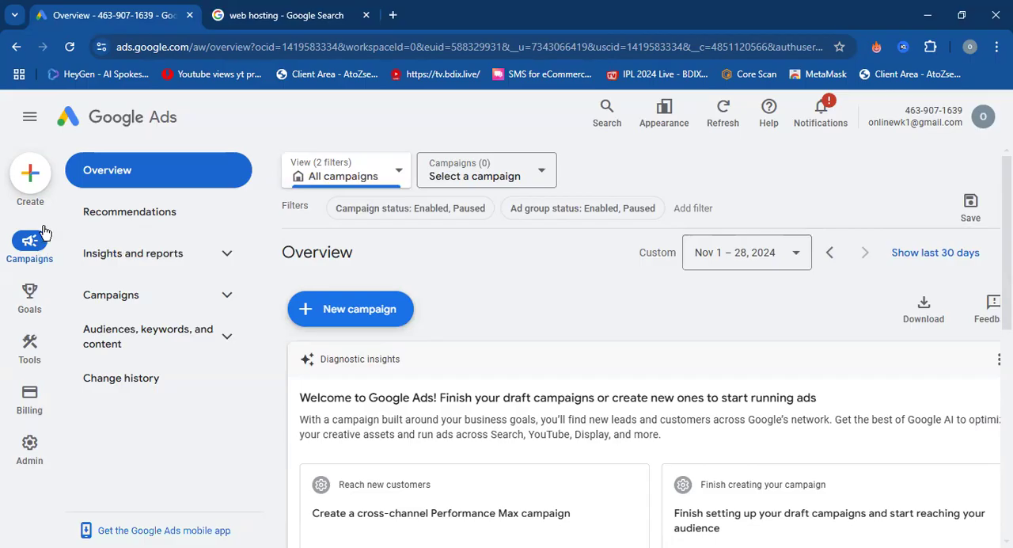
Dismiss the error banner and start creating another new campaign.
{"action": "left_click", "coordinate": [31, 174]}
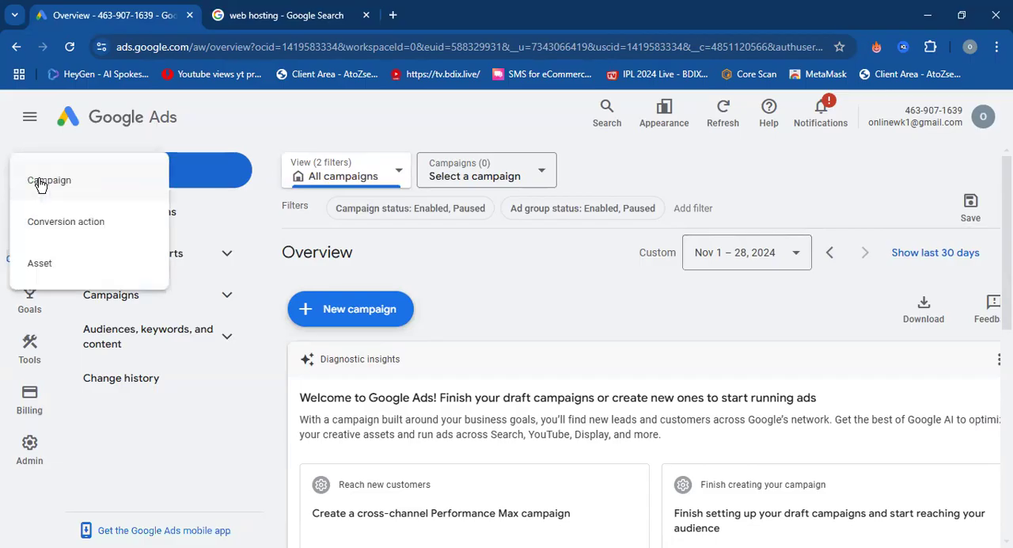
{"action": "left_click", "coordinate": [221, 143]}
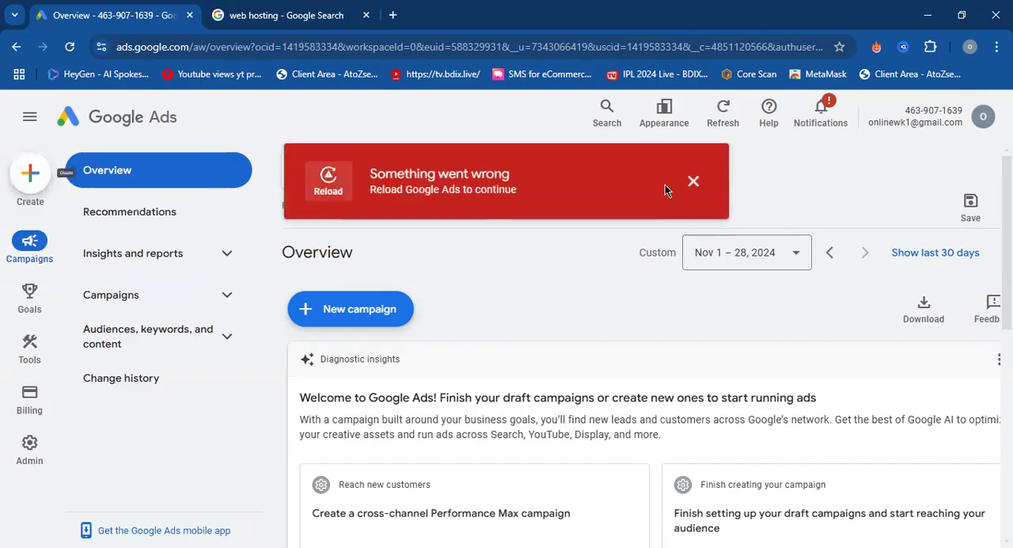
{"action": "left_click", "coordinate": [693, 182]}
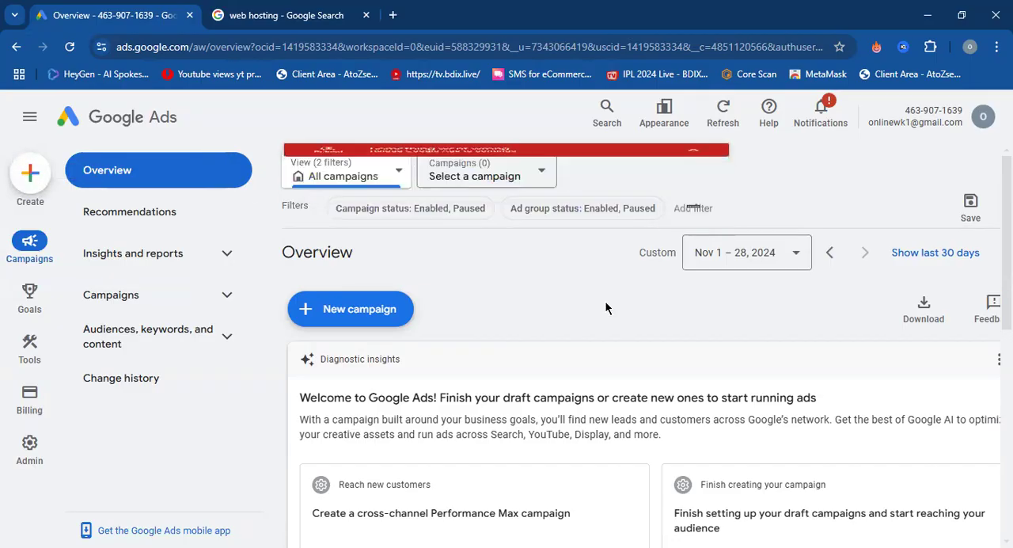
{"action": "left_click", "coordinate": [29, 174]}
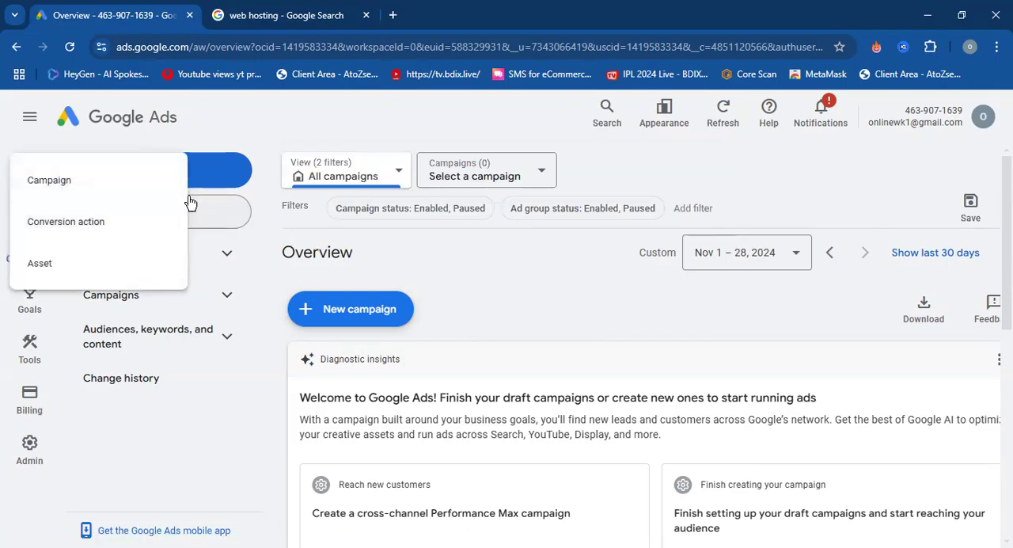
{"action": "left_click", "coordinate": [90, 183]}
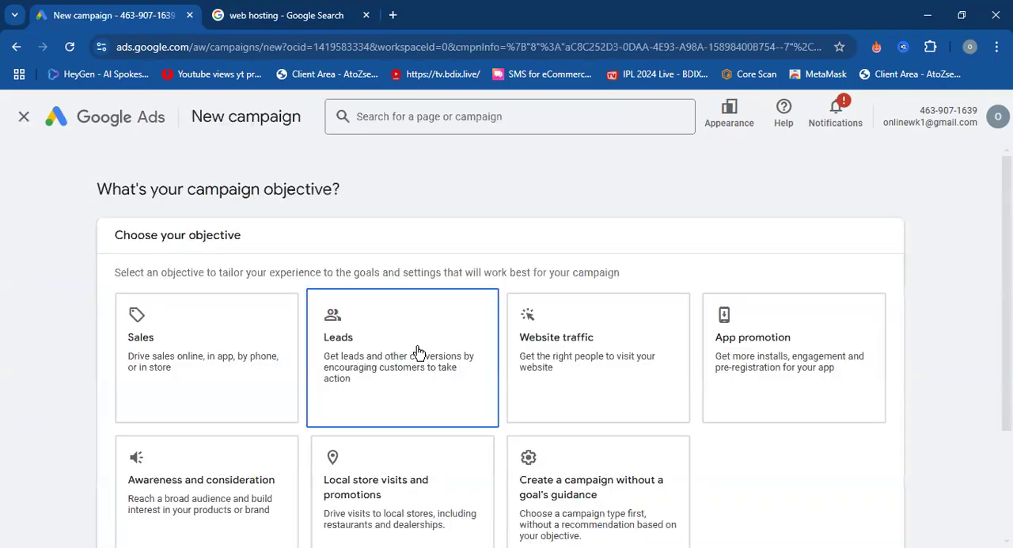
Choose Sales as the campaign objective and inspect the conversion action of its Page views goal.
{"action": "scroll", "coordinate": [418, 351], "scroll_direction": "down", "scroll_amount": 2}
{"action": "left_click", "coordinate": [221, 250]}
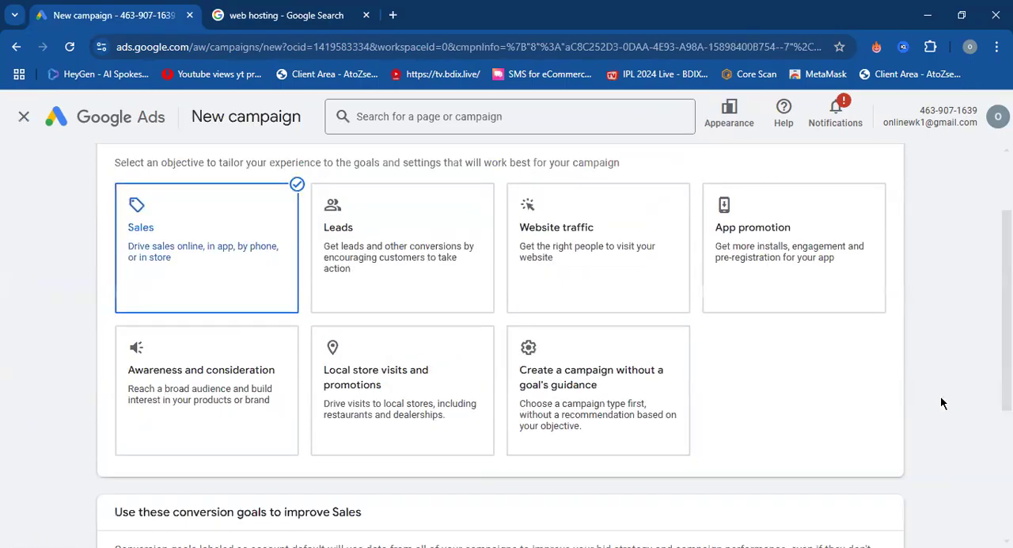
{"action": "scroll", "coordinate": [941, 400], "scroll_direction": "down", "scroll_amount": 3}
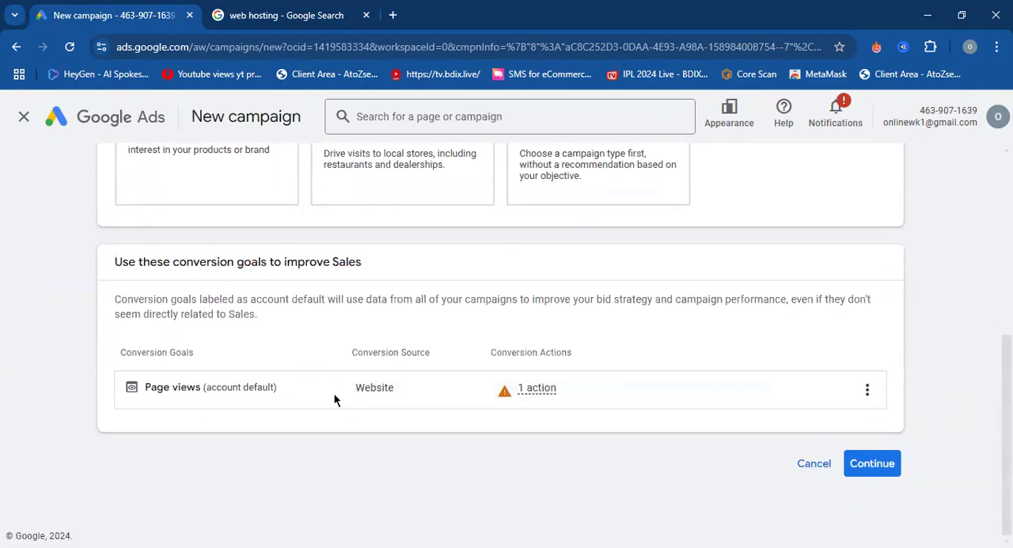
{"action": "mouse_move", "coordinate": [525, 389]}
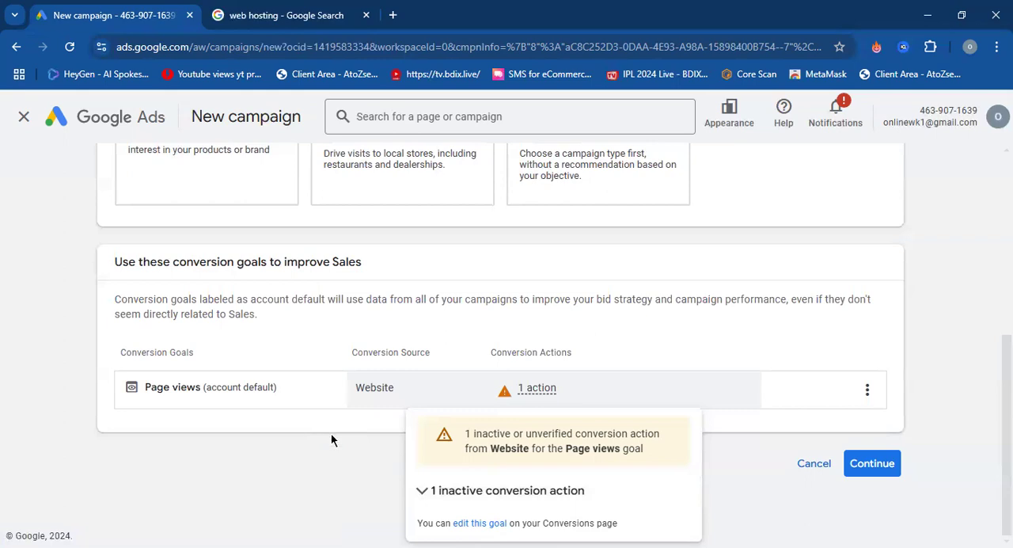
Choose to create a campaign without a goal's guidance, select the Video campaign type and look over its subtypes.
{"action": "scroll", "coordinate": [427, 320], "scroll_direction": "up", "scroll_amount": 3}
{"action": "left_click", "coordinate": [555, 369]}
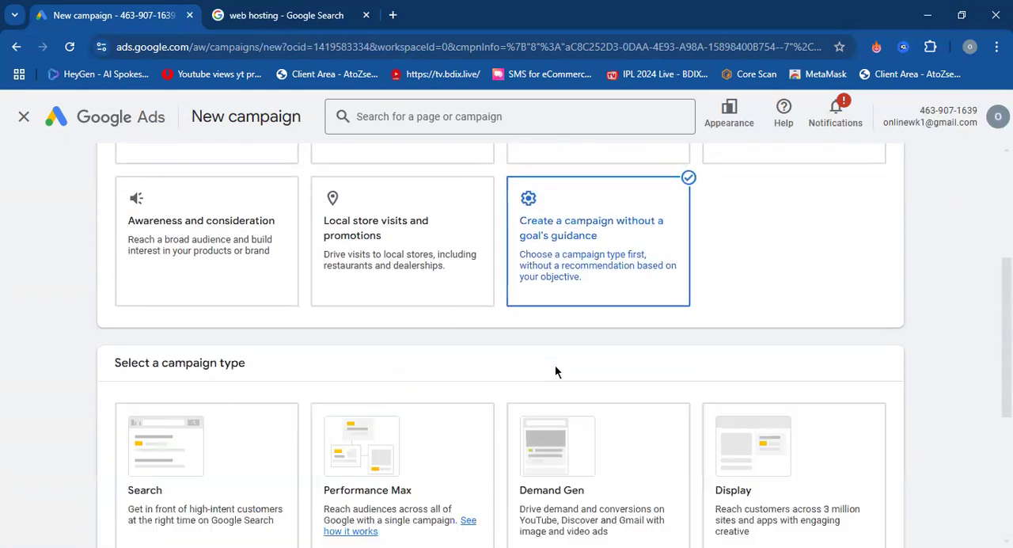
{"action": "left_click", "coordinate": [419, 350]}
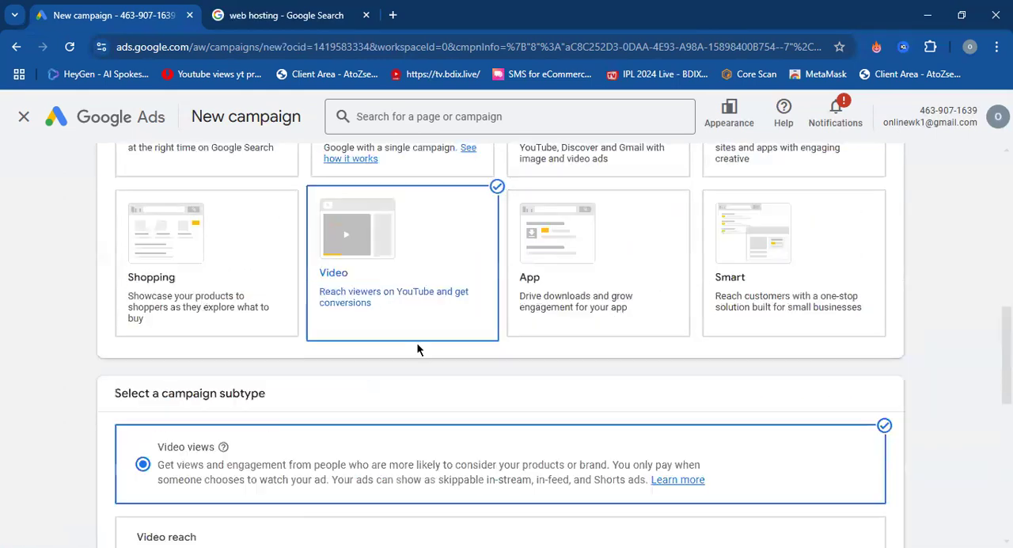
{"action": "scroll", "coordinate": [419, 351], "scroll_direction": "up", "scroll_amount": 3}
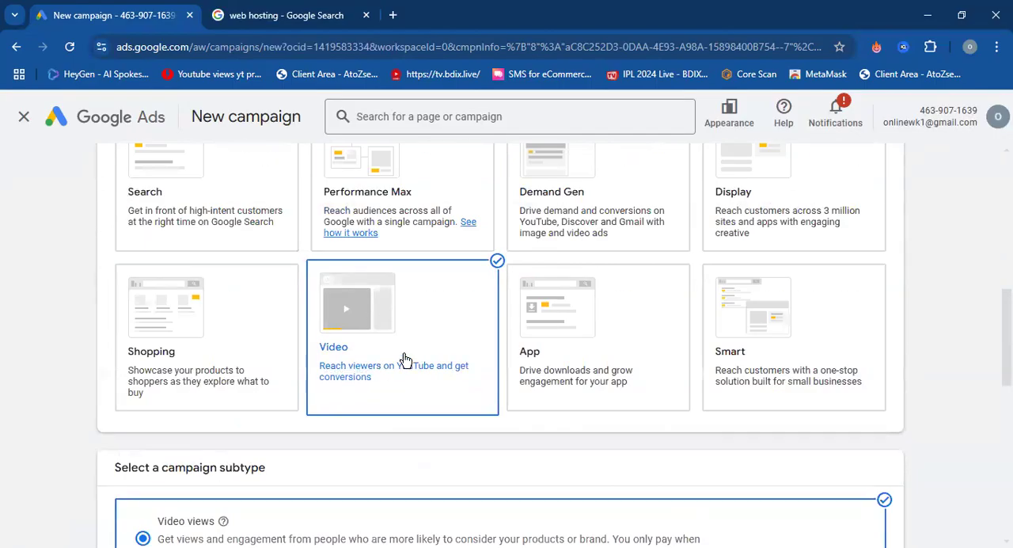
{"action": "scroll", "coordinate": [403, 356], "scroll_direction": "down", "scroll_amount": 4}
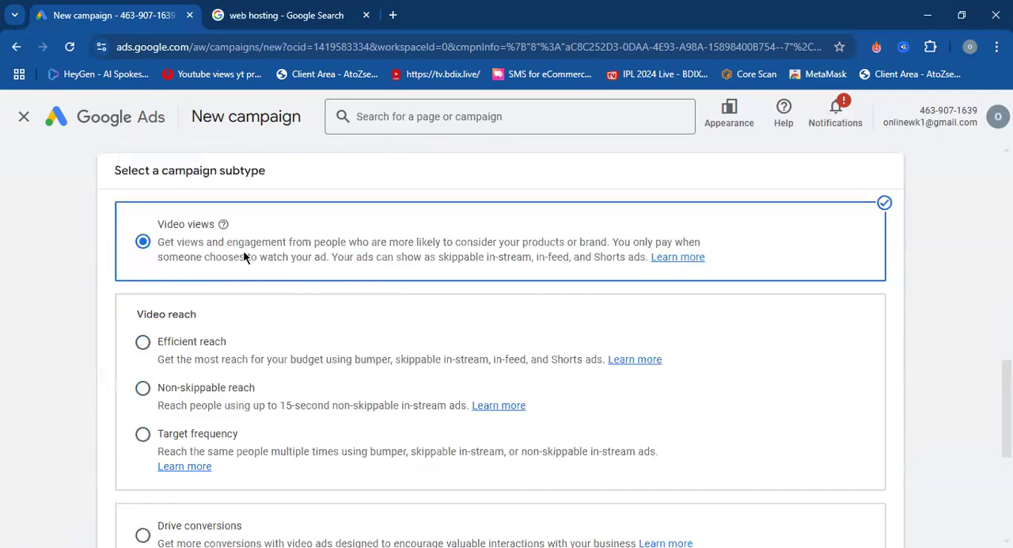
{"action": "scroll", "coordinate": [175, 238], "scroll_direction": "down", "scroll_amount": 2}
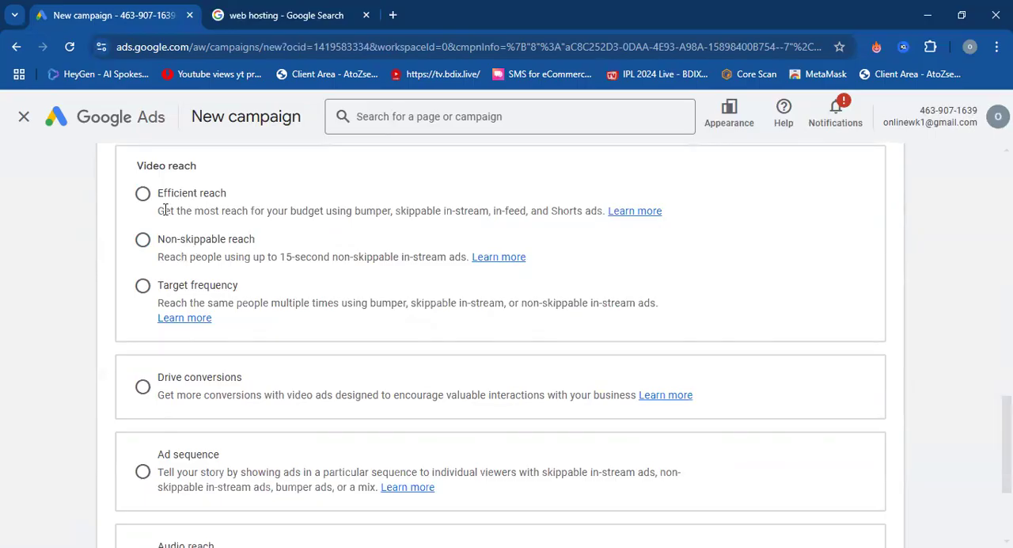
Read the Efficient reach description, compare it with Non-skippable reach and select Non-skippable reach as the video campaign subtype.
{"action": "left_click_drag", "start_coordinate": [159, 192], "coordinate": [299, 305]}
{"action": "left_click", "coordinate": [95, 252]}
{"action": "left_click_drag", "start_coordinate": [159, 192], "coordinate": [491, 211]}
{"action": "left_click", "coordinate": [400, 211]}
{"action": "left_click", "coordinate": [144, 240]}
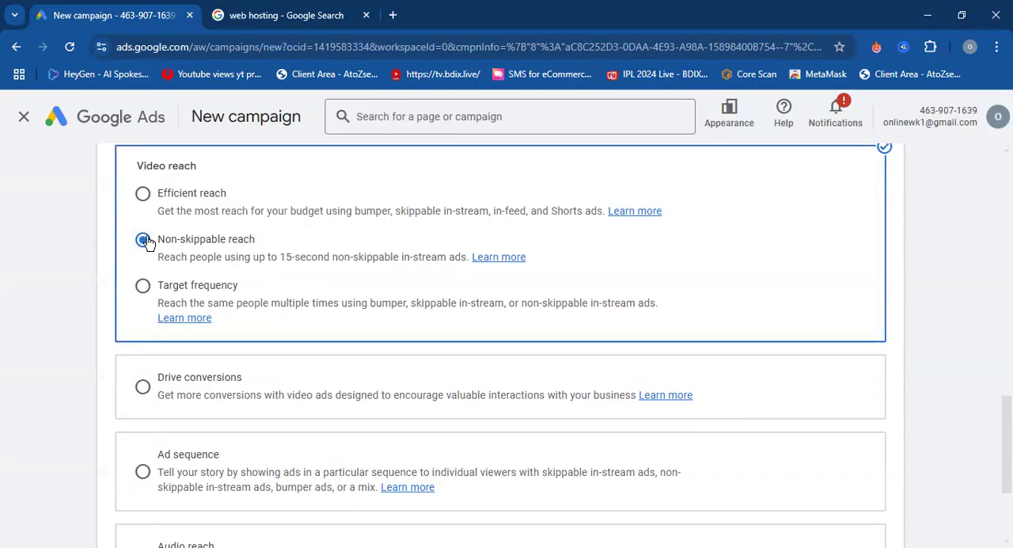
{"action": "left_click", "coordinate": [145, 196]}
{"action": "left_click", "coordinate": [142, 242]}
Look back over the remaining subtypes and objectives, and leave the new campaign setup for the account Overview.
{"action": "scroll", "coordinate": [285, 403], "scroll_direction": "down", "scroll_amount": 3}
{"action": "scroll", "coordinate": [284, 406], "scroll_direction": "up", "scroll_amount": 5}
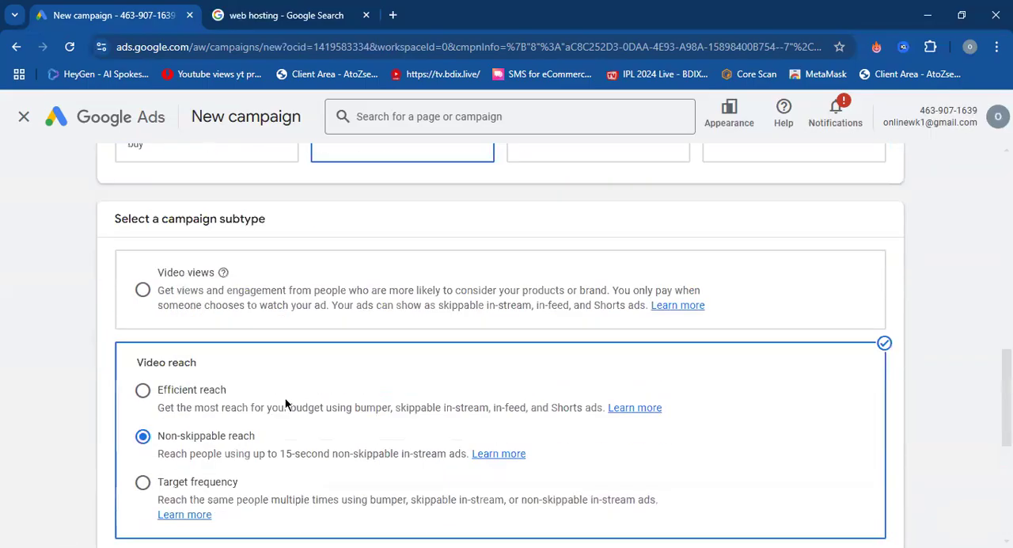
{"action": "scroll", "coordinate": [285, 406], "scroll_direction": "up", "scroll_amount": 10}
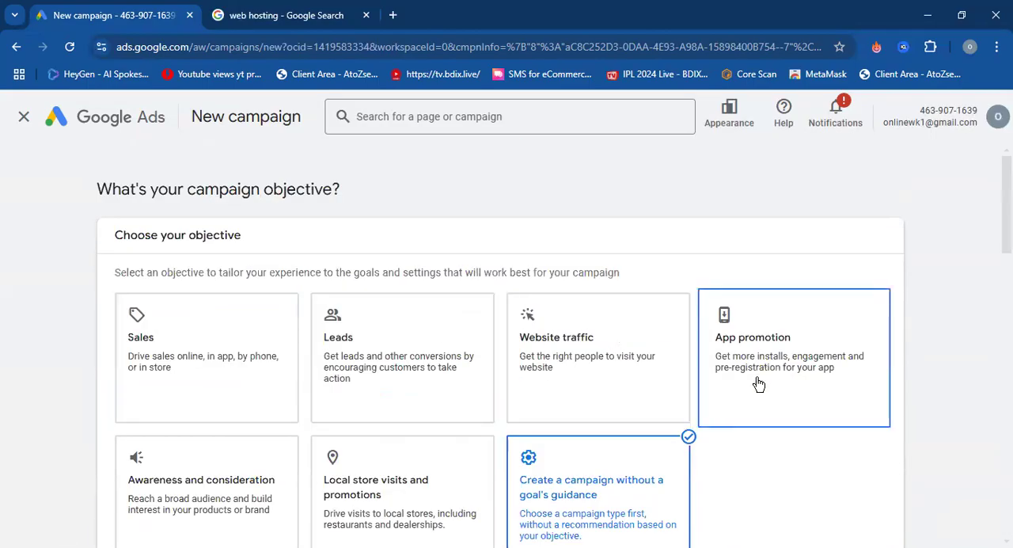
{"action": "left_click", "coordinate": [23, 117]}
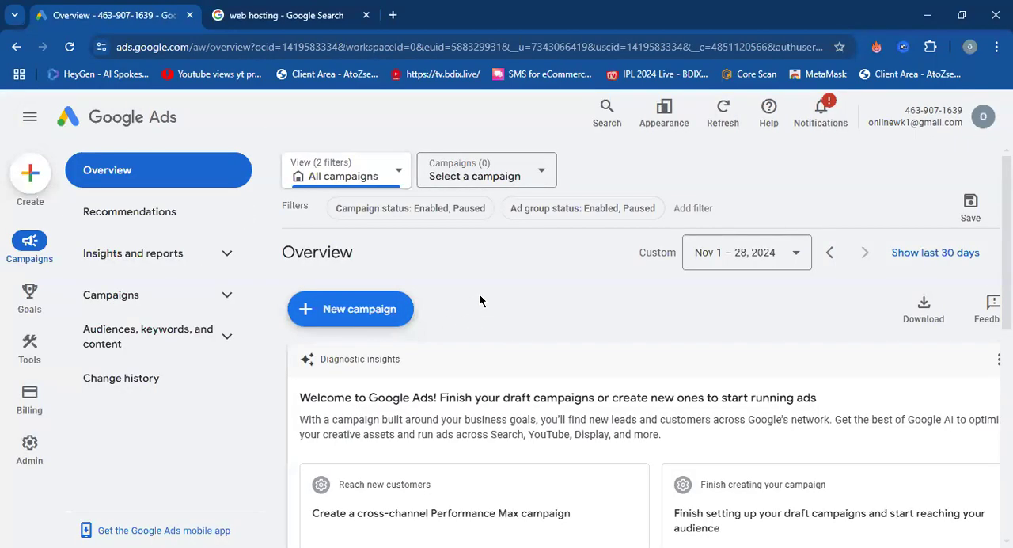
{"action": "scroll", "coordinate": [475, 295], "scroll_direction": "down", "scroll_amount": 5}
{"action": "scroll", "coordinate": [507, 321], "scroll_direction": "up", "scroll_amount": 5}
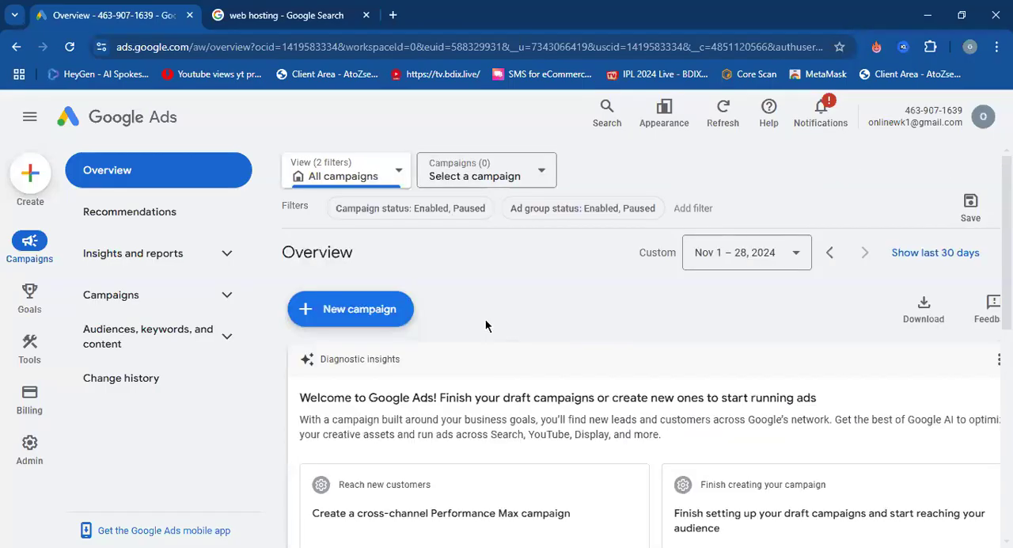